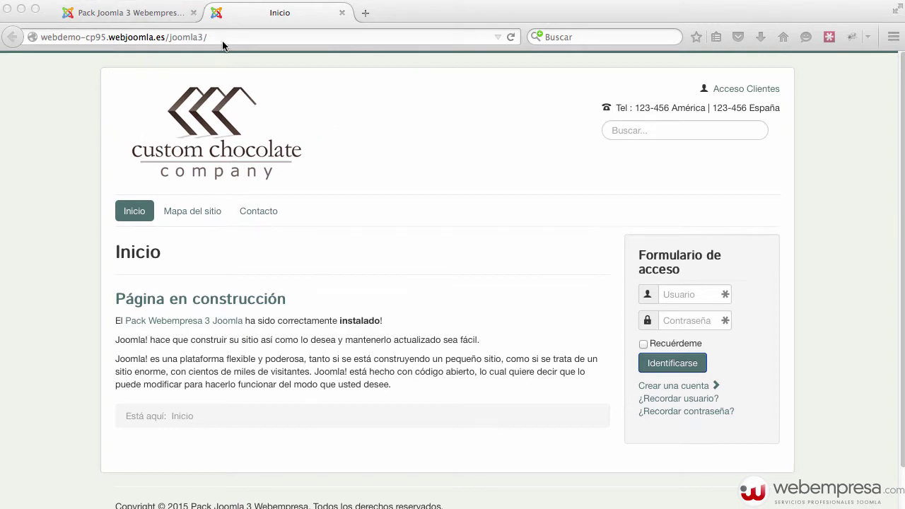
- Open the category manager for articles in the Joomla administration
{"action": "left_click", "coordinate": [169, 20]}
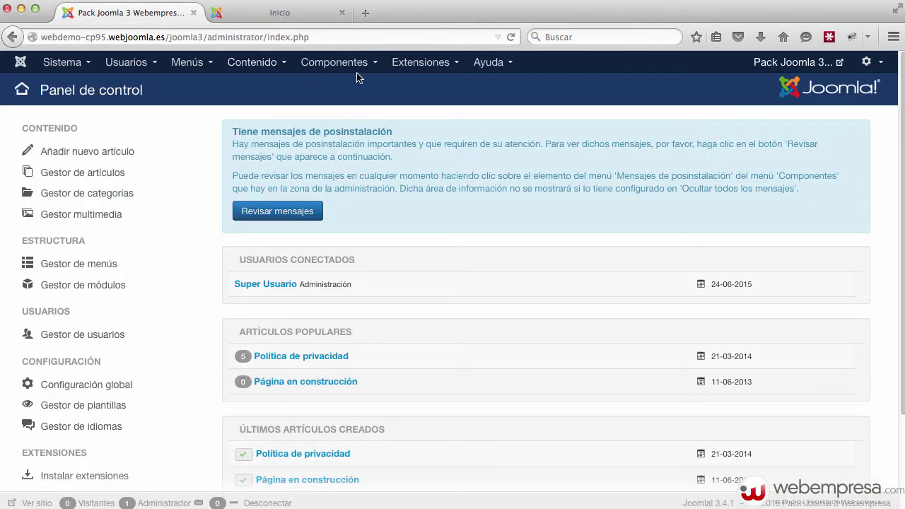
{"action": "left_click", "coordinate": [239, 66]}
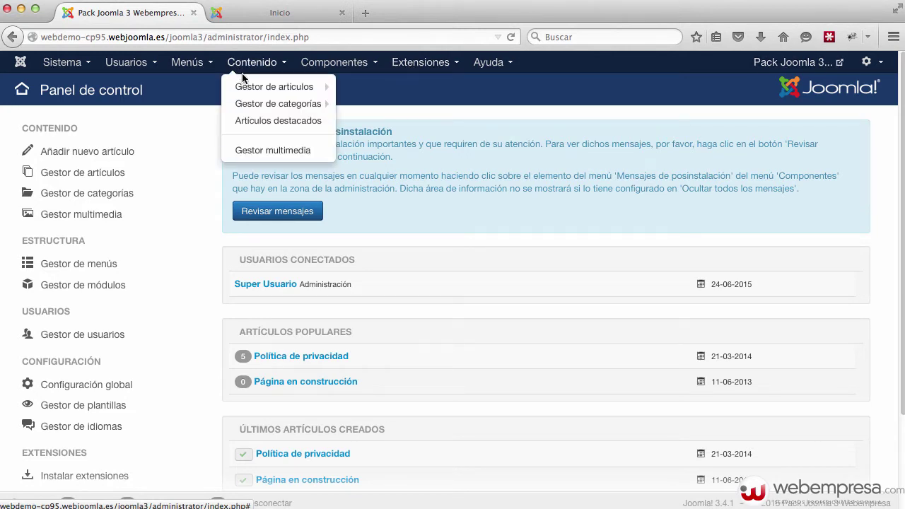
{"action": "mouse_move", "coordinate": [247, 86]}
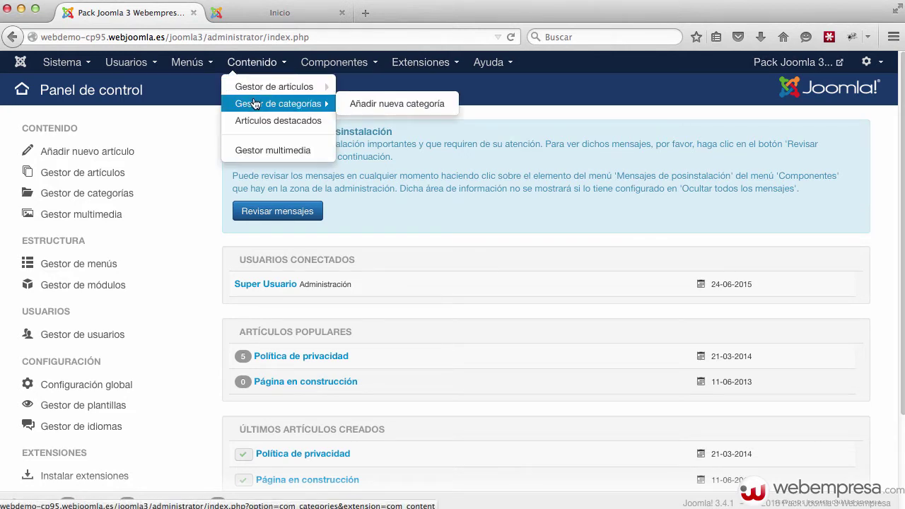
{"action": "left_click", "coordinate": [254, 103]}
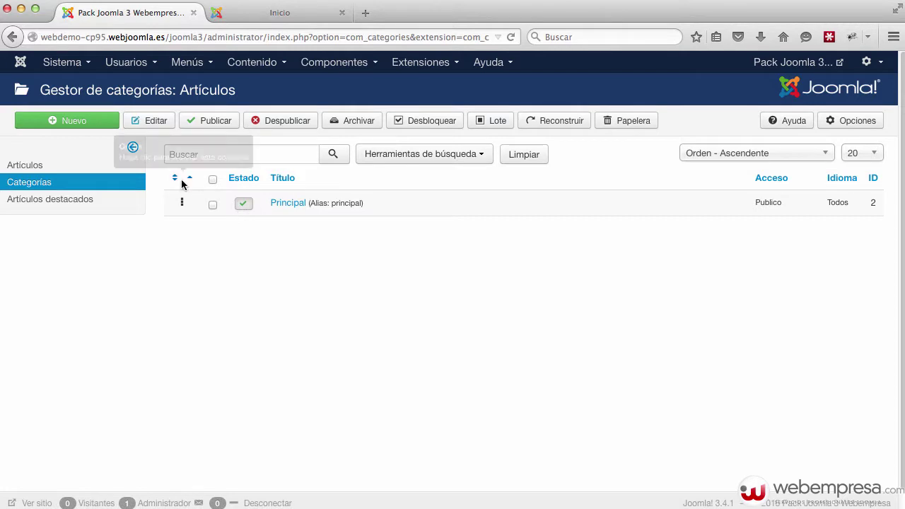
- Create an article category titled "Blog" with no parent category, then save and close it
{"action": "left_click", "coordinate": [81, 122]}
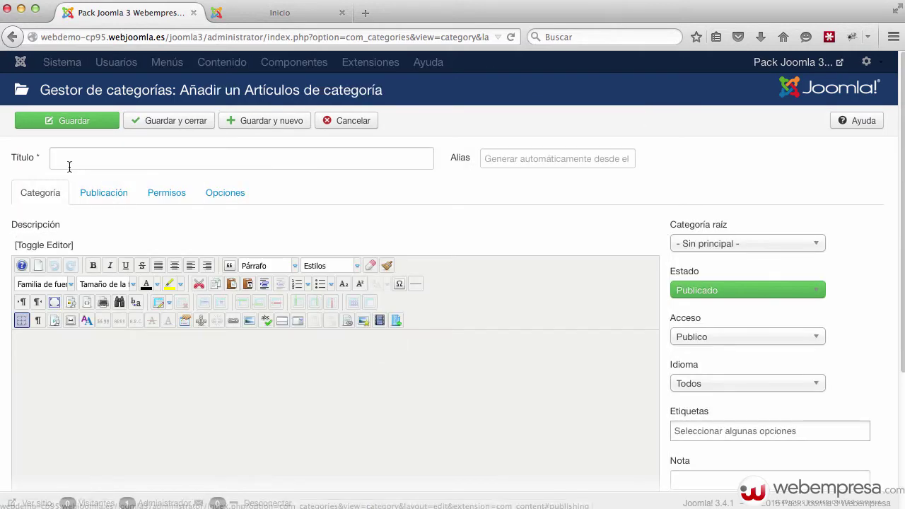
{"action": "left_click", "coordinate": [70, 164]}
{"action": "type", "text": "Blog"}
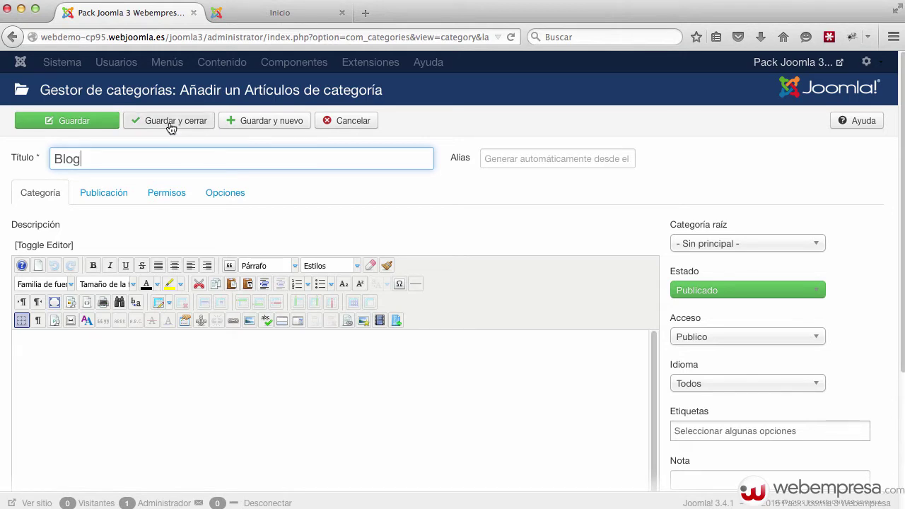
{"action": "left_click", "coordinate": [721, 252]}
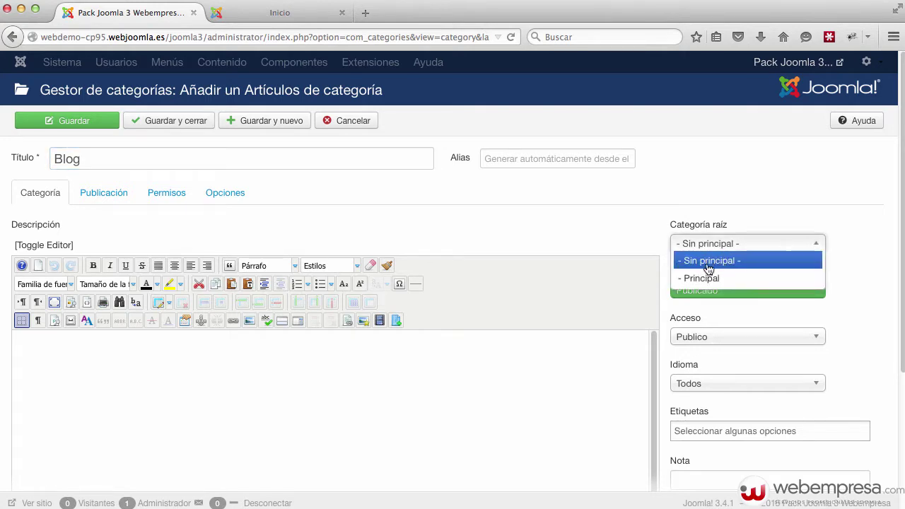
{"action": "left_click", "coordinate": [877, 242]}
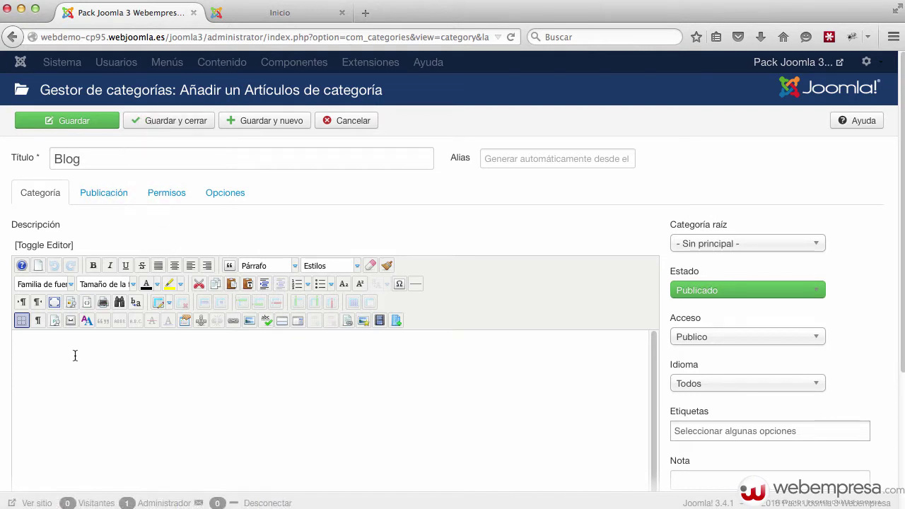
{"action": "left_click", "coordinate": [158, 120]}
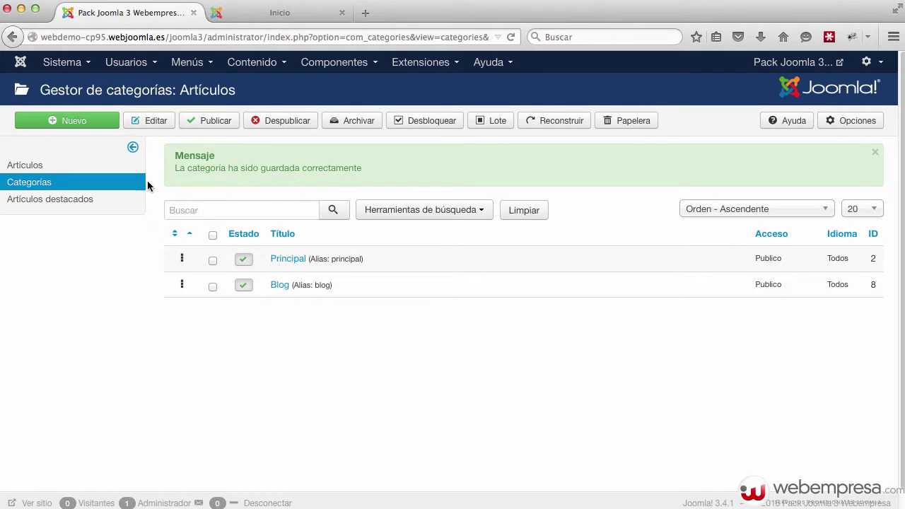
- Start a new article in the article manager and title it "Nosotros"
{"action": "left_click", "coordinate": [19, 167]}
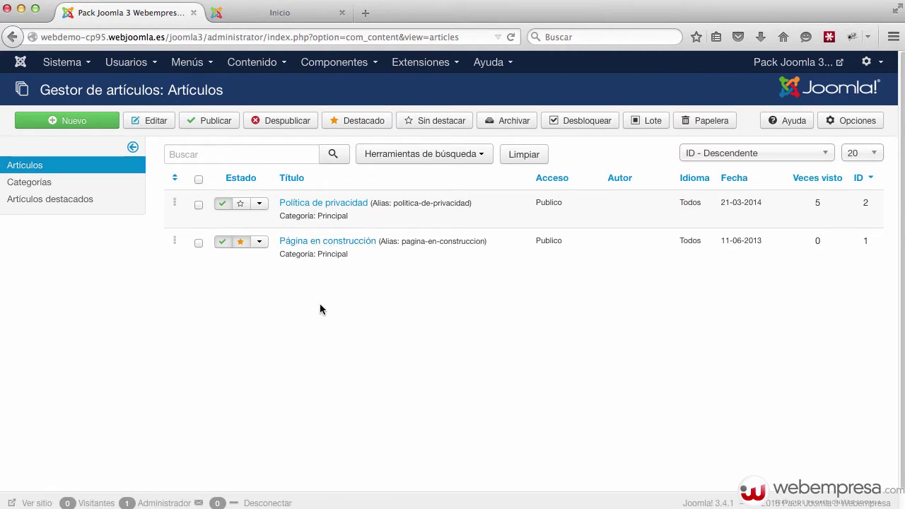
{"action": "left_click", "coordinate": [45, 125]}
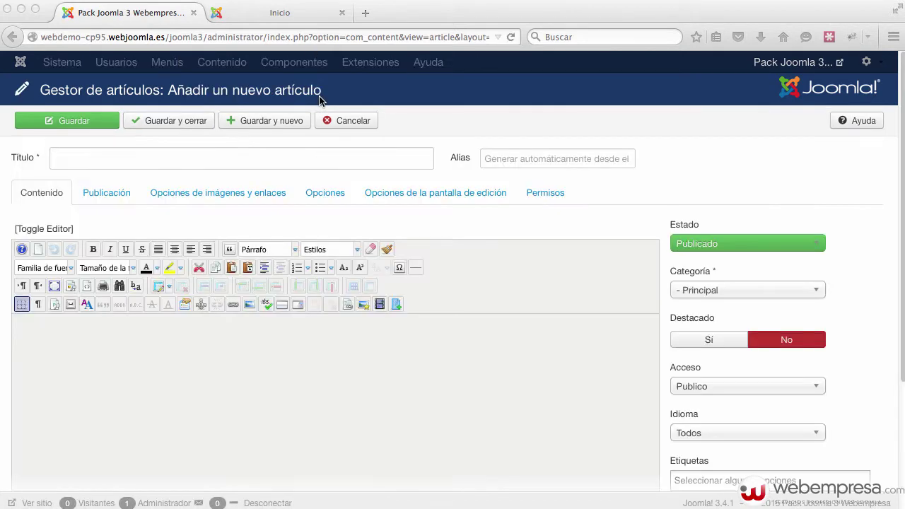
{"action": "left_click", "coordinate": [99, 158]}
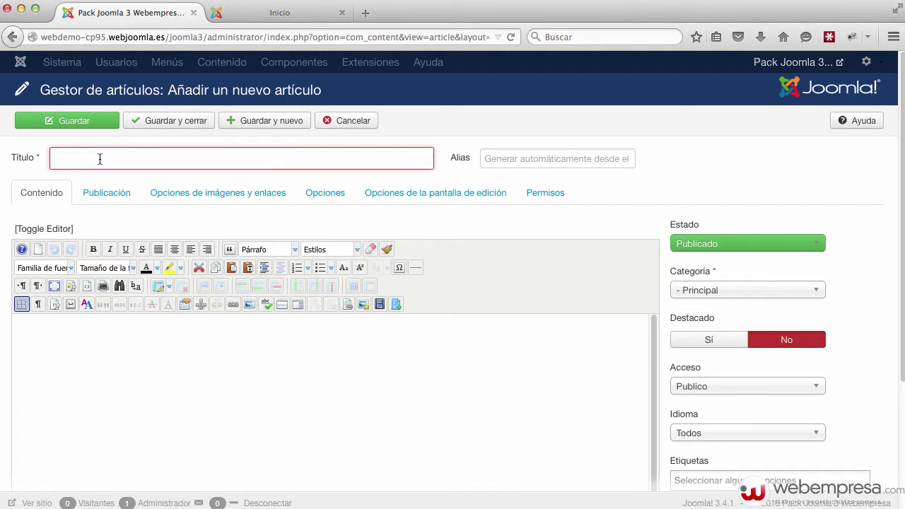
{"action": "type", "text": "Nosot"}
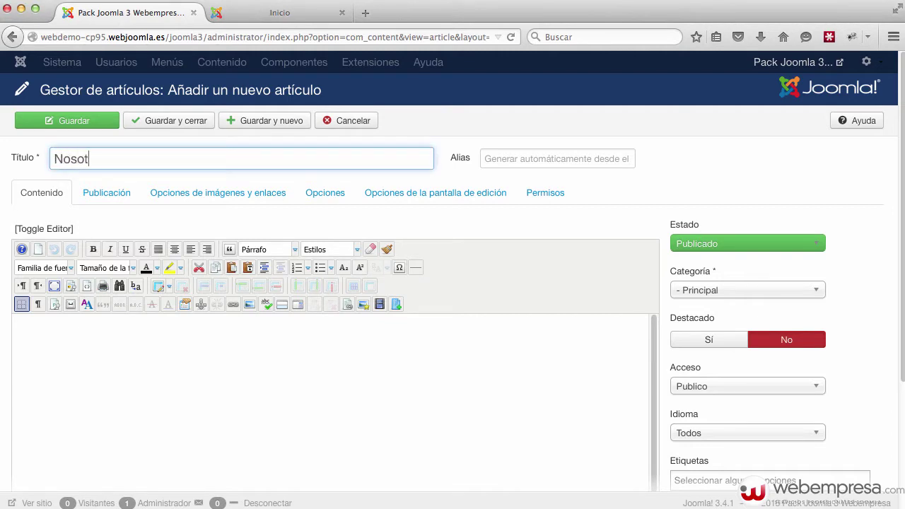
{"action": "type", "text": "ros"}
{"action": "left_click", "coordinate": [117, 352]}
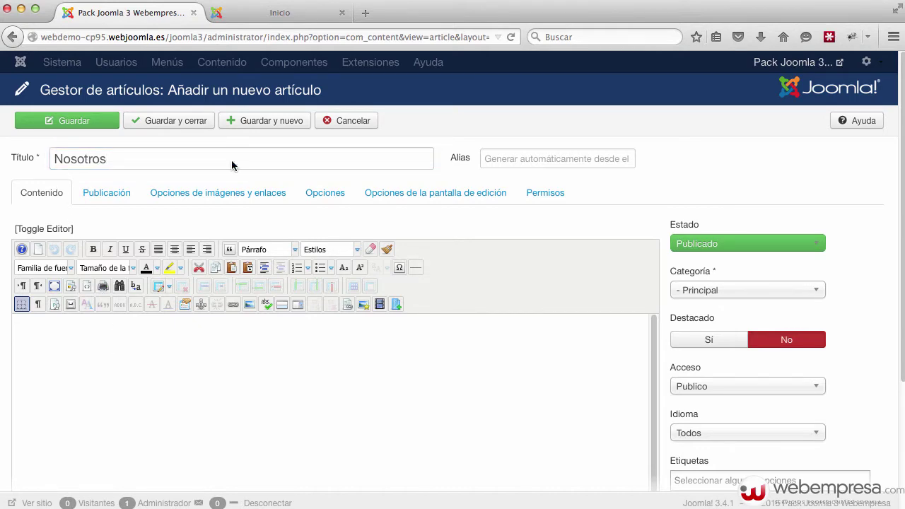
- Open the Lorem Ipsum generator at es.lipsum.com in a new browser tab
{"action": "left_click", "coordinate": [365, 13]}
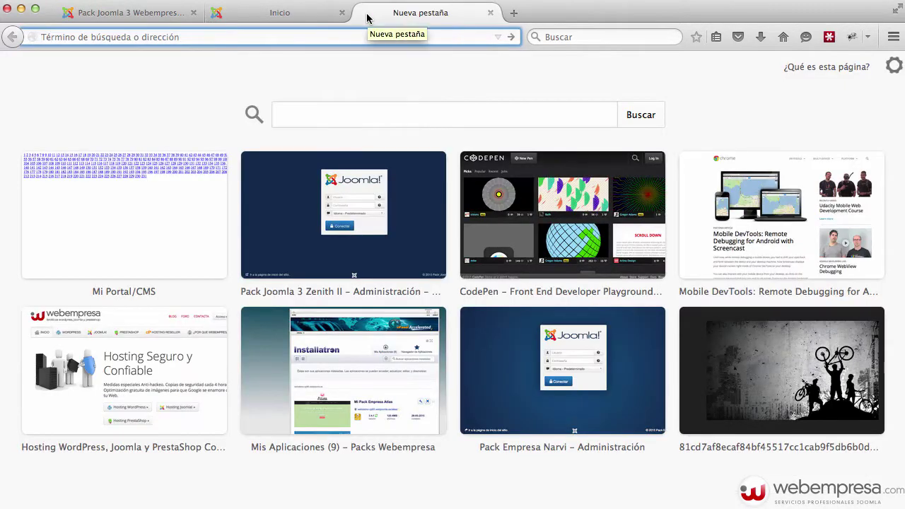
{"action": "type", "text": "lore"}
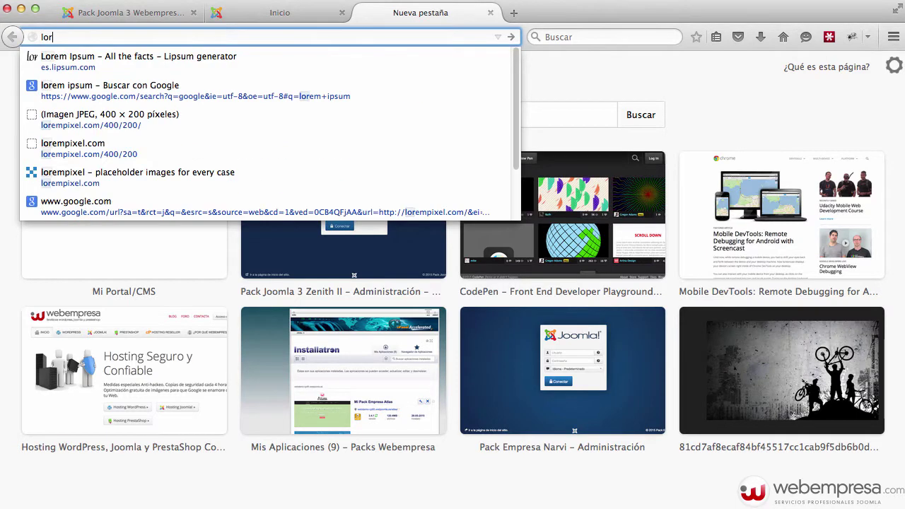
{"action": "key", "text": "Down"}
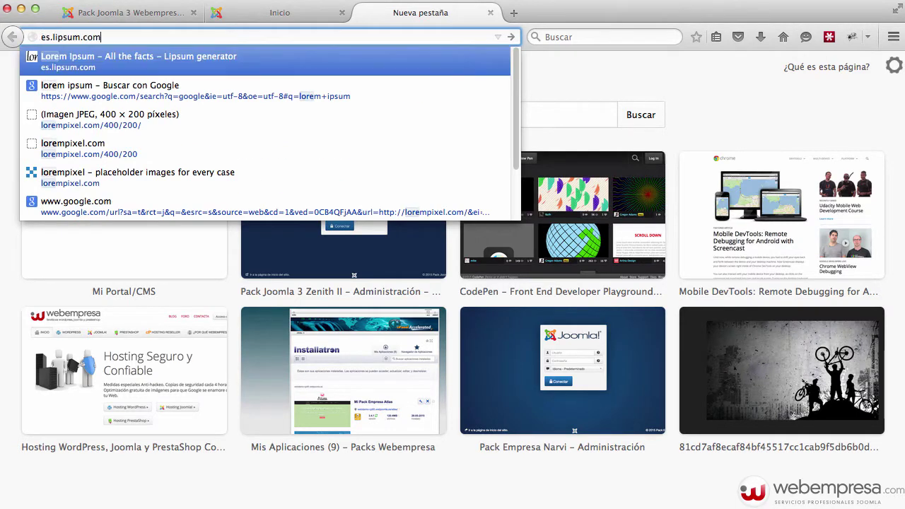
{"action": "key", "text": "Return"}
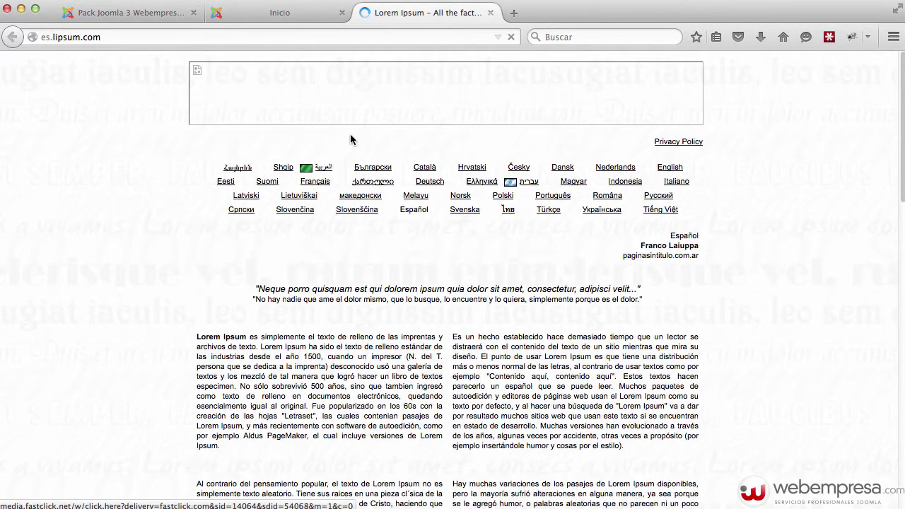
- Generate five paragraphs of Lorem Ipsum without the standard "Lorem ipsum dolor sit amet..." opening
{"action": "scroll", "coordinate": [368, 326], "scroll_direction": "down", "scroll_amount": 5}
{"action": "scroll", "coordinate": [368, 325], "scroll_direction": "down", "scroll_amount": 4}
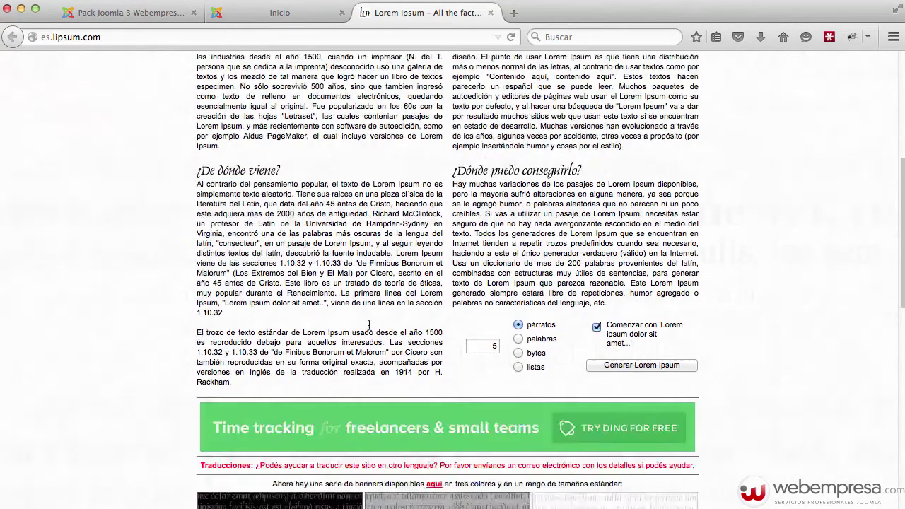
{"action": "scroll", "coordinate": [534, 204], "scroll_direction": "up", "scroll_amount": 1}
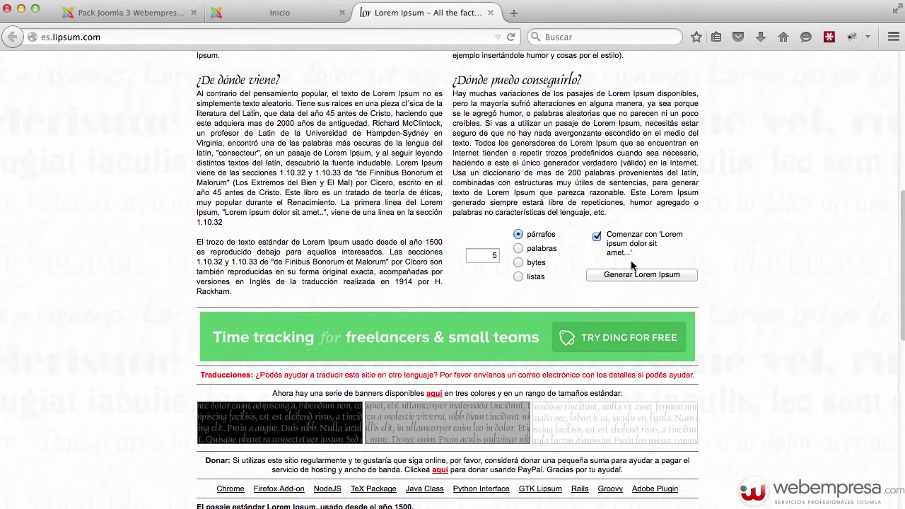
{"action": "left_click", "coordinate": [597, 236]}
{"action": "left_click", "coordinate": [615, 277]}
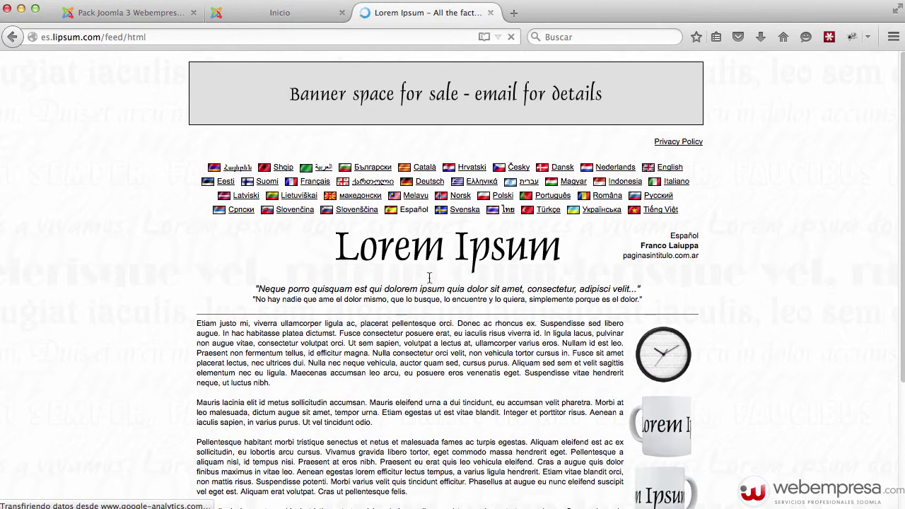
- Copy the first four generated paragraphs and paste them into the body of the Nosotros article
{"action": "left_click_drag", "start_coordinate": [188, 318], "coordinate": [593, 420]}
{"action": "key", "text": "super+c"}
{"action": "scroll", "coordinate": [453, 441], "scroll_direction": "down", "scroll_amount": 4}
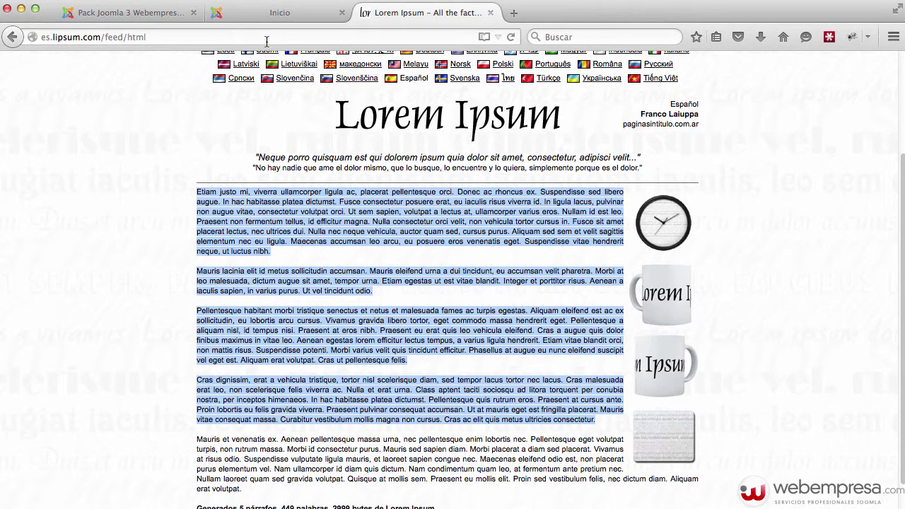
{"action": "left_click", "coordinate": [91, 12]}
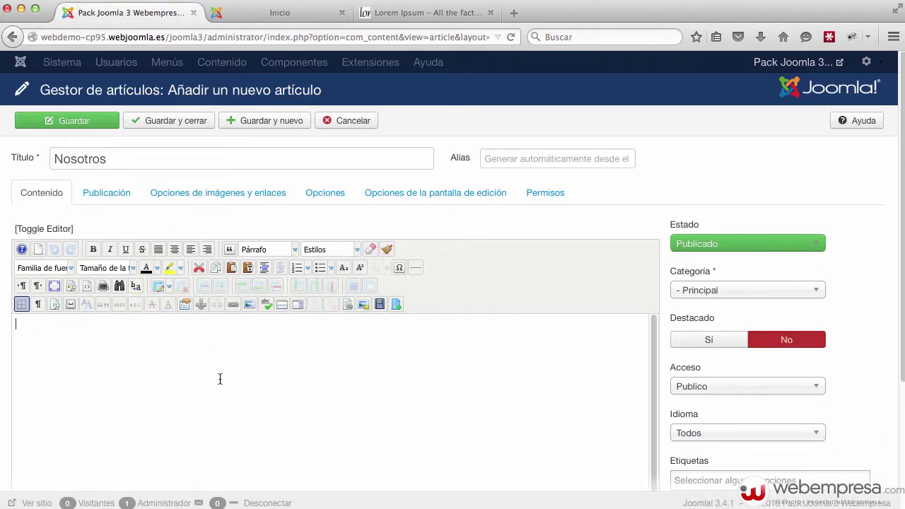
{"action": "key", "text": "super+v"}
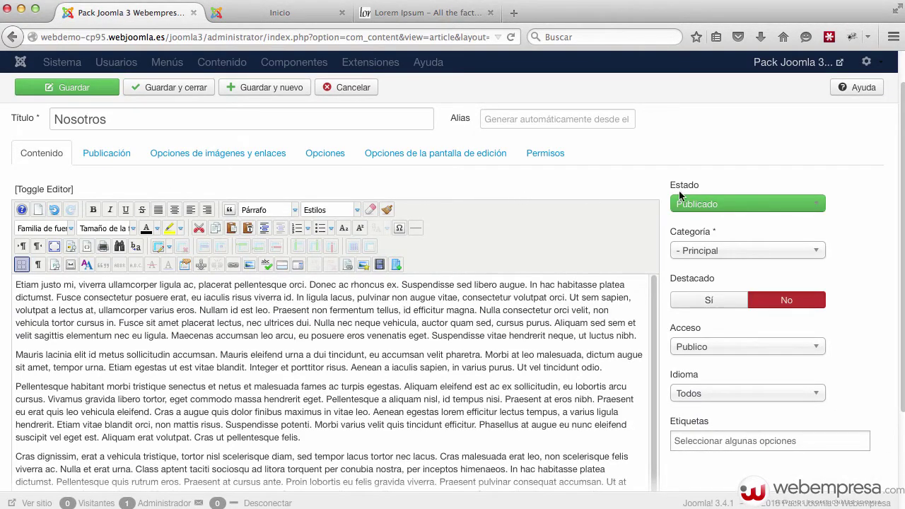
- Keep the Nosotros article in the Principal category and save it without closing the editor
{"action": "left_click", "coordinate": [737, 255]}
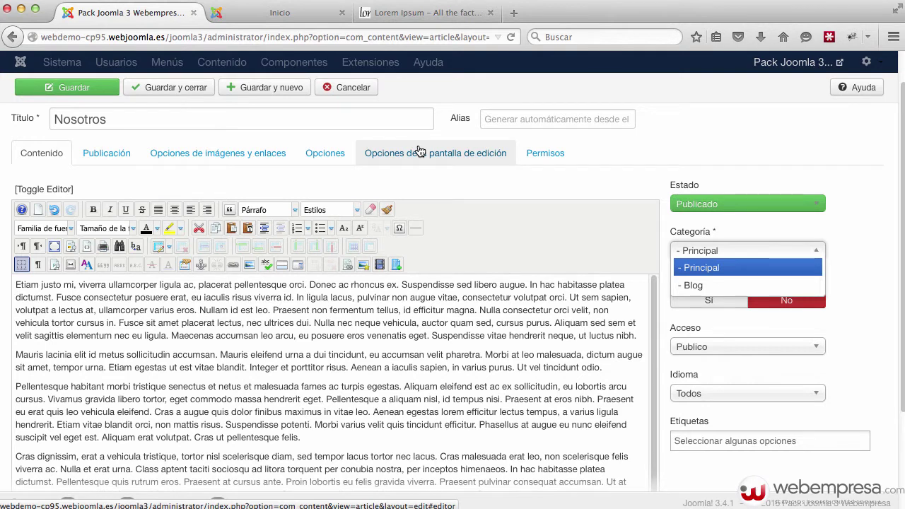
{"action": "left_click", "coordinate": [873, 256]}
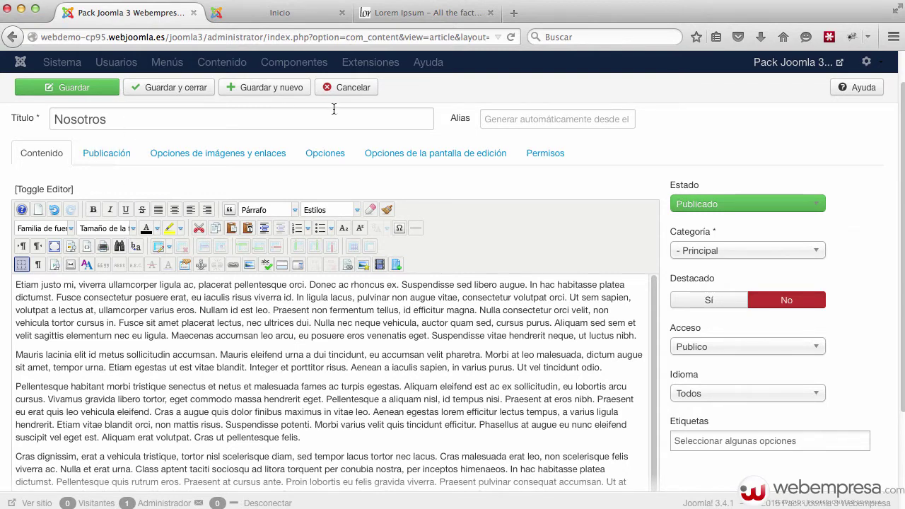
{"action": "scroll", "coordinate": [347, 184], "scroll_direction": "up", "scroll_amount": 2}
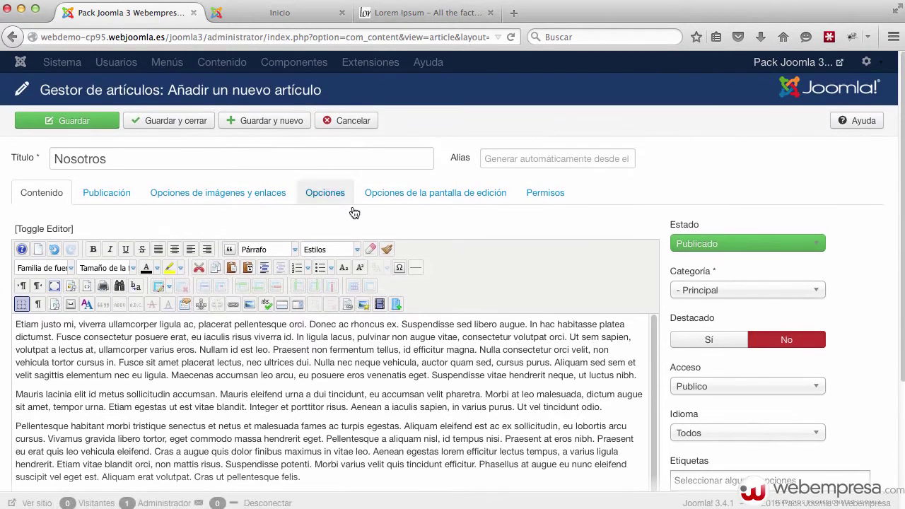
{"action": "left_click", "coordinate": [83, 122]}
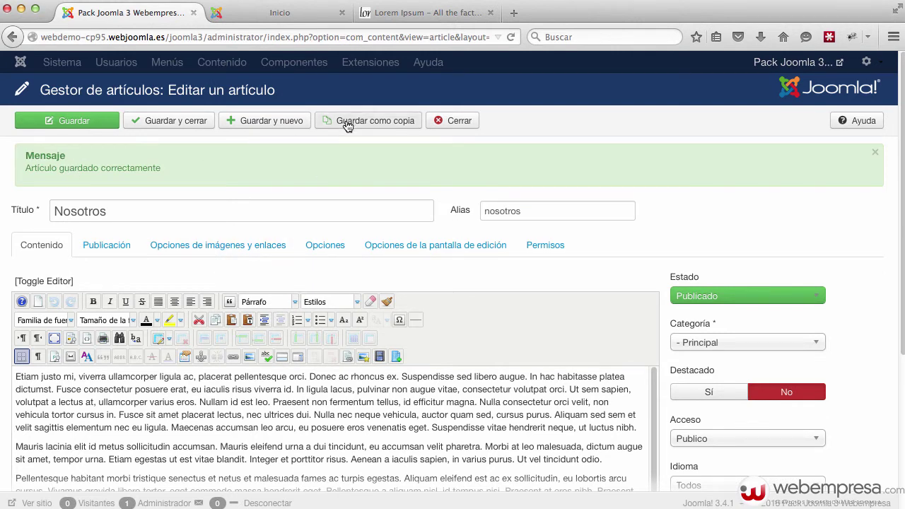
- Save the Nosotros article as a copy and retitle the copy "Servicios"
{"action": "left_click", "coordinate": [377, 128]}
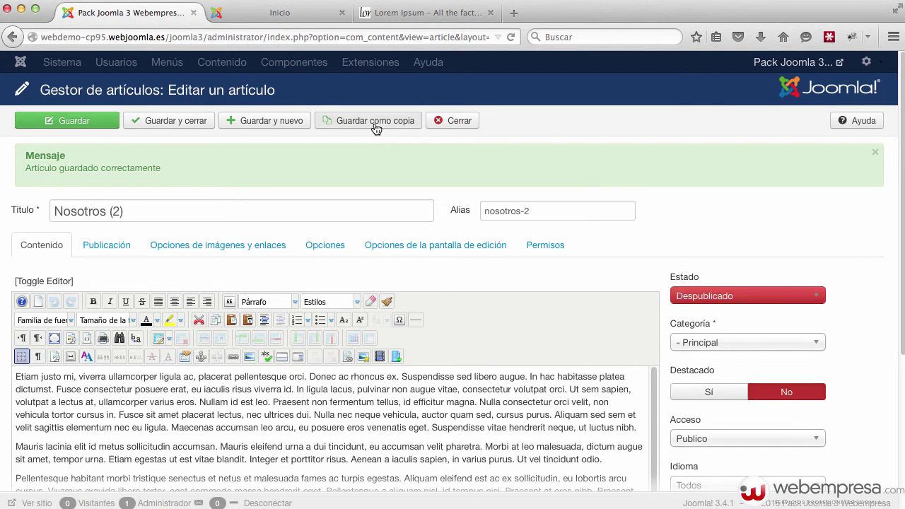
{"action": "triple_click", "coordinate": [165, 206]}
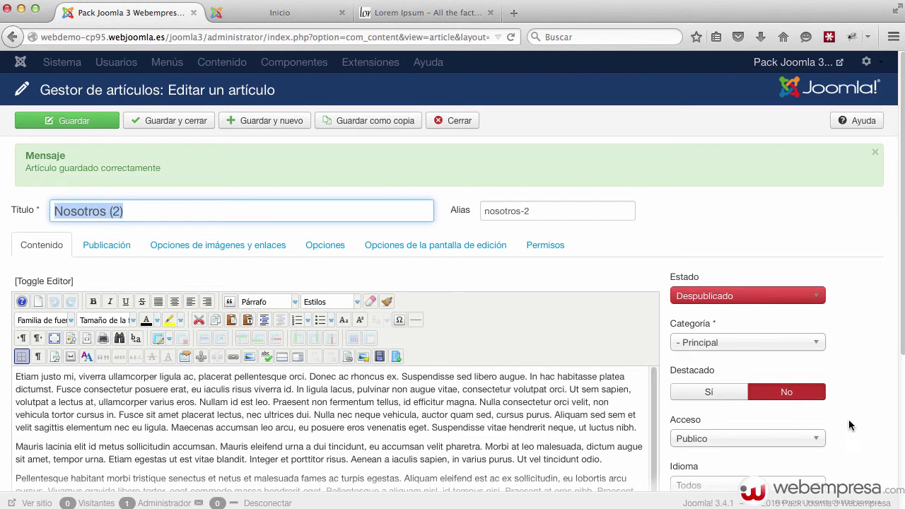
{"action": "type", "text": "Se"}
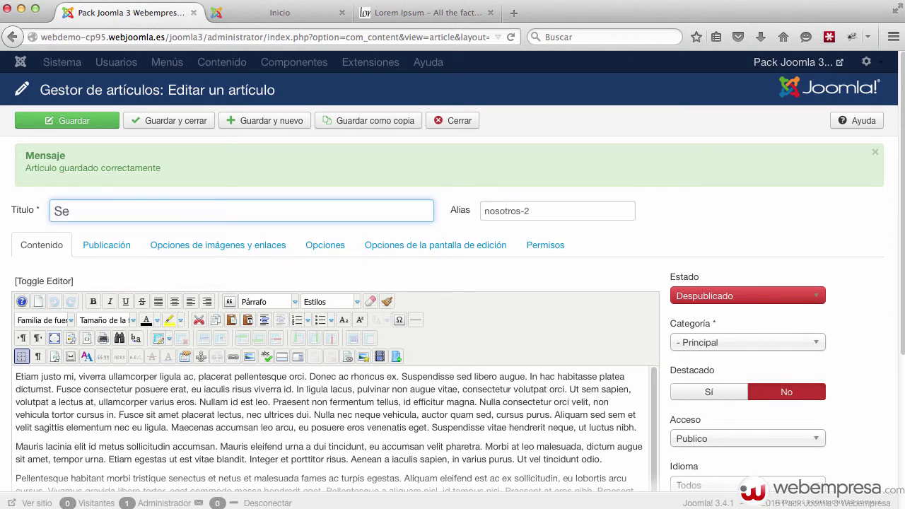
{"action": "type", "text": "rvicios"}
- Set the Servicios article's state to Publicado and clear its alias
{"action": "left_click", "coordinate": [763, 301]}
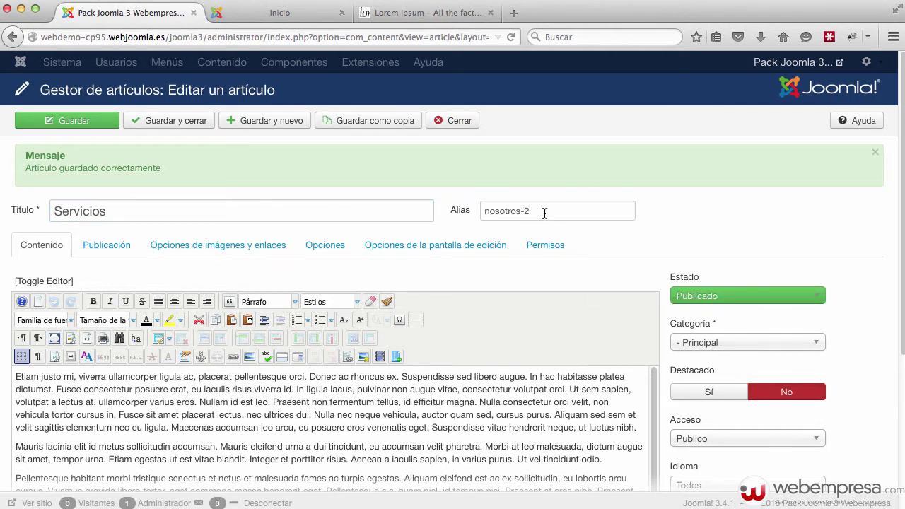
{"action": "left_click_drag", "start_coordinate": [544, 213], "coordinate": [414, 202]}
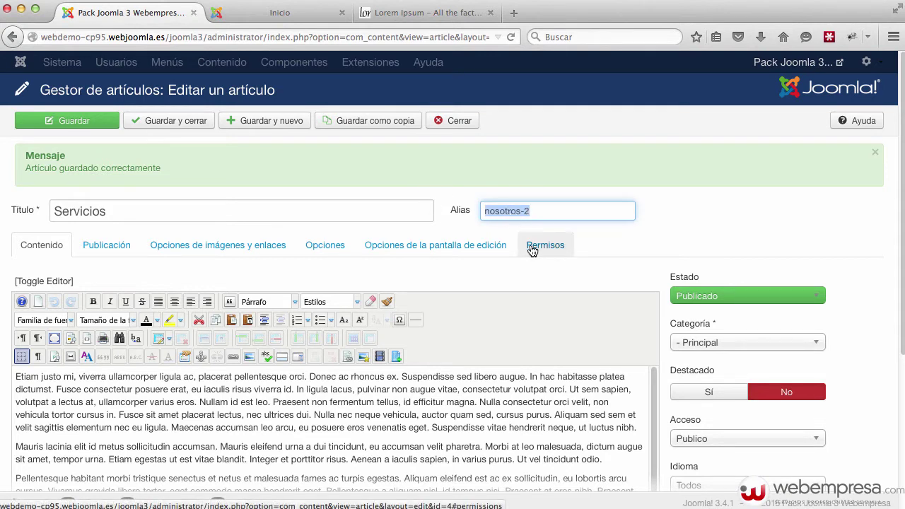
{"action": "key", "text": "BackSpace"}
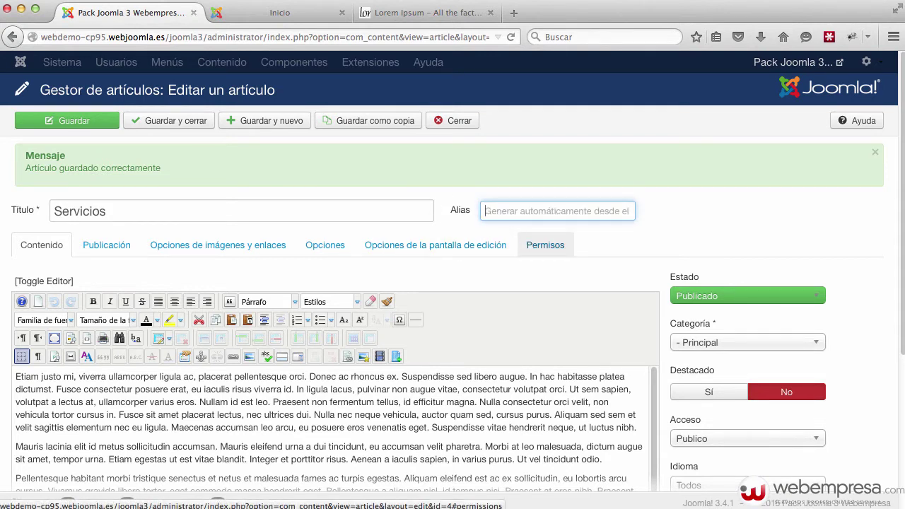
{"action": "left_click", "coordinate": [776, 213]}
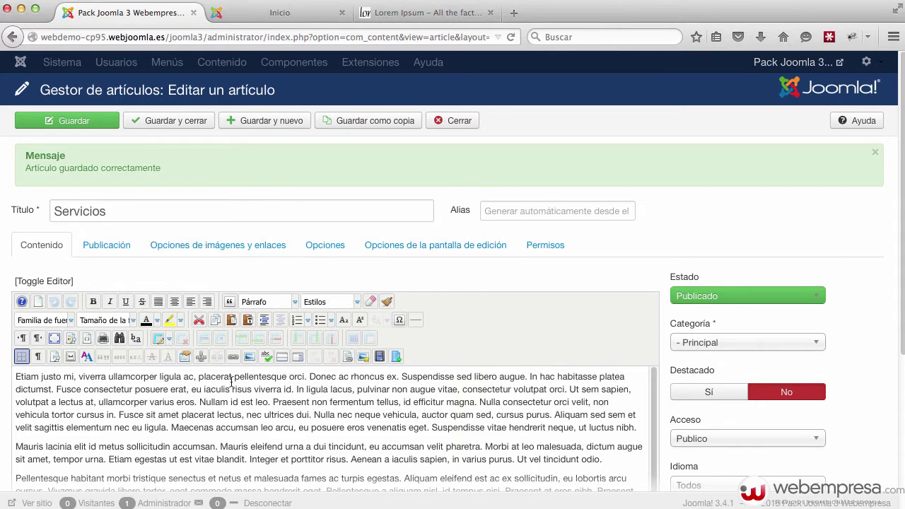
- Save the Servicios article and return to the article list
{"action": "scroll", "coordinate": [316, 503], "scroll_direction": "down", "scroll_amount": 4}
{"action": "scroll", "coordinate": [316, 503], "scroll_direction": "down", "scroll_amount": 1}
{"action": "scroll", "coordinate": [283, 353], "scroll_direction": "up", "scroll_amount": 4}
{"action": "left_click", "coordinate": [67, 87]}
{"action": "left_click", "coordinate": [175, 123]}
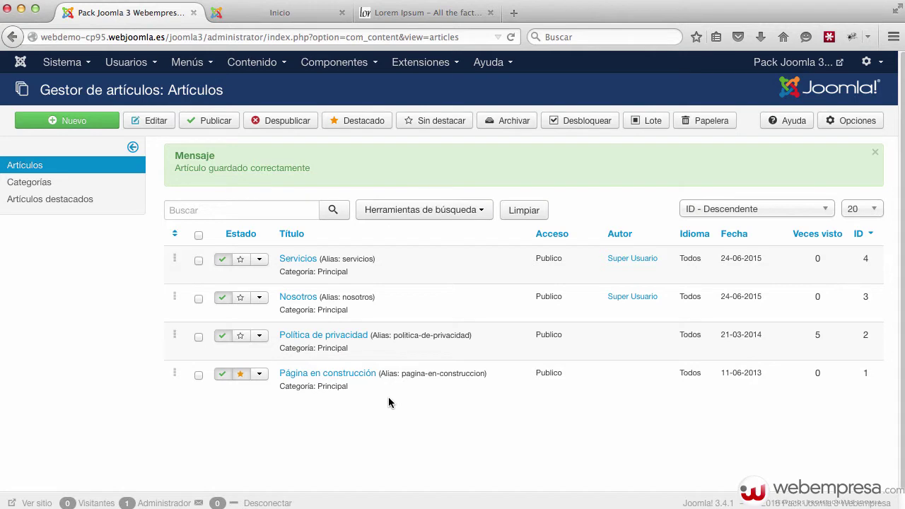
- Create a new article and title it with the copied Lorem Ipsum sentence "Mauris lacinia elit id metus sollicitudin accumsan."
{"action": "left_click", "coordinate": [67, 125]}
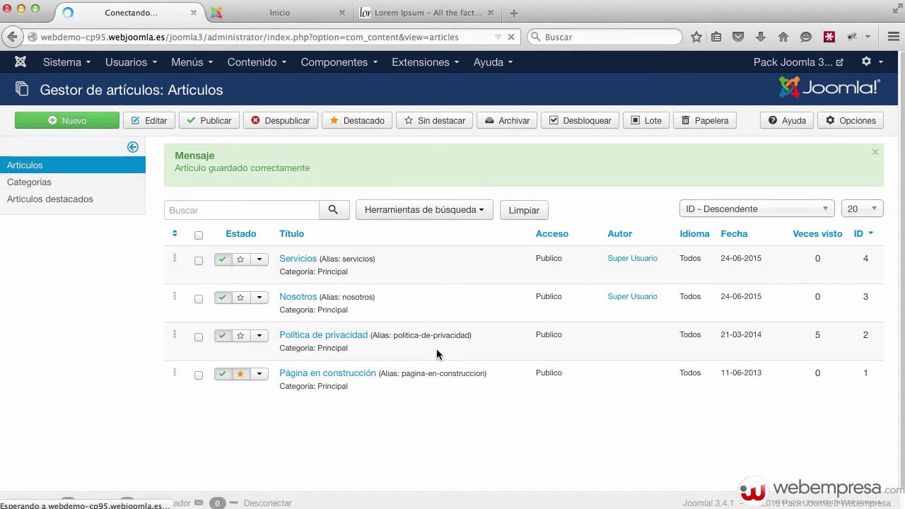
{"action": "left_click", "coordinate": [400, 14]}
{"action": "left_click", "coordinate": [348, 286]}
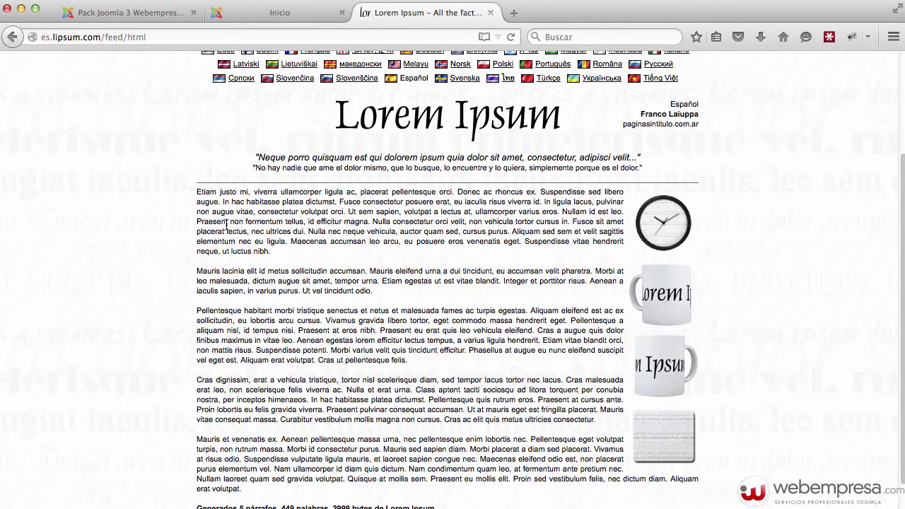
{"action": "left_click_drag", "start_coordinate": [197, 271], "coordinate": [367, 271]}
{"action": "key", "text": "super+c"}
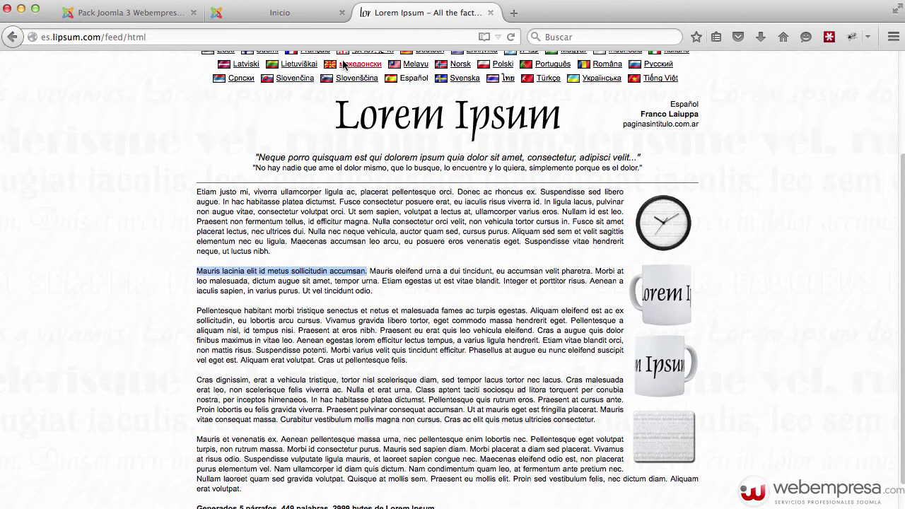
{"action": "left_click", "coordinate": [160, 14]}
{"action": "left_click", "coordinate": [178, 159]}
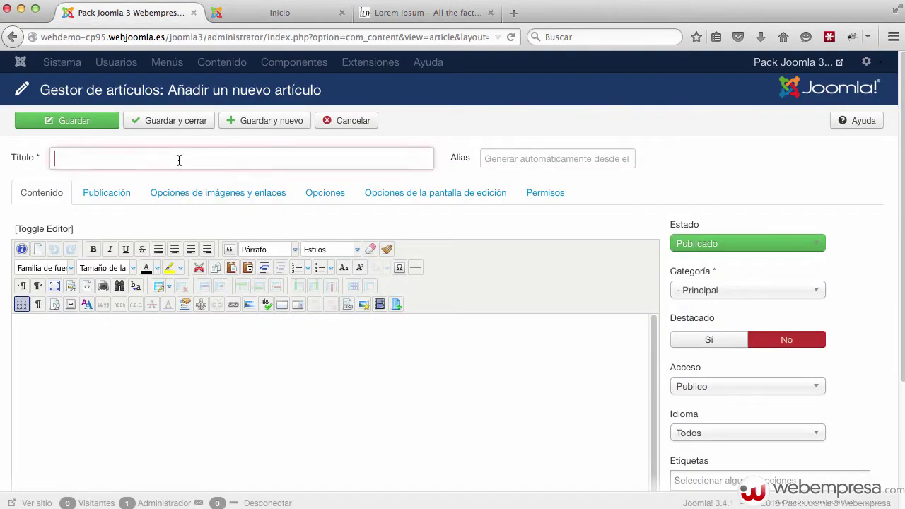
{"action": "key", "text": "super+v"}
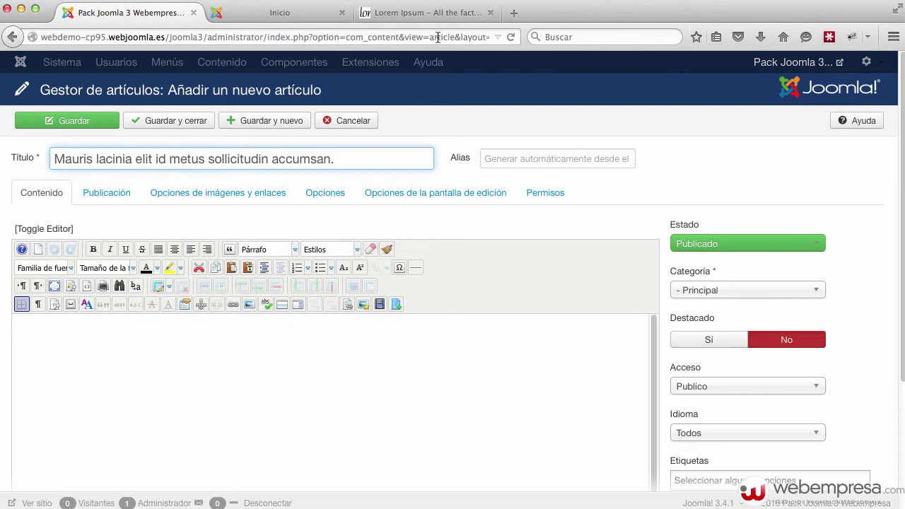
- Copy the last three Lorem Ipsum paragraphs and paste them into the new article's body
{"action": "left_click", "coordinate": [363, 17]}
{"action": "left_click", "coordinate": [290, 332]}
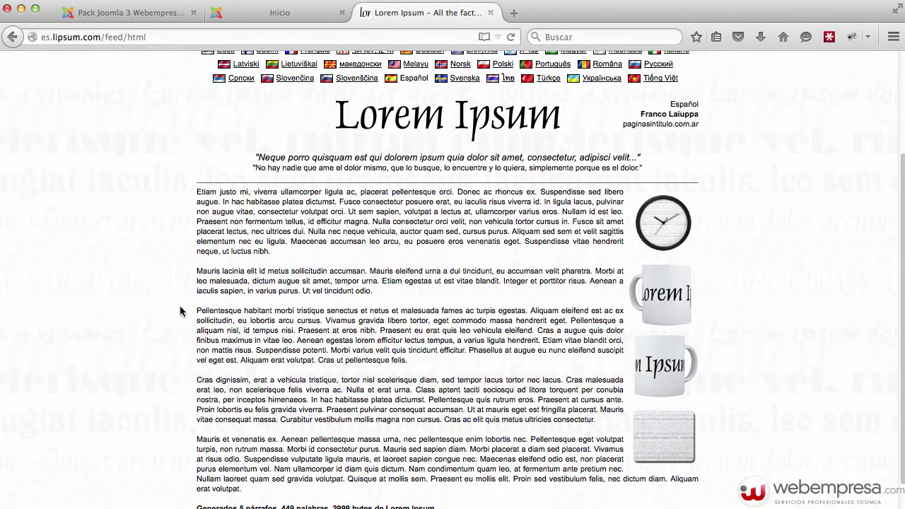
{"action": "left_click_drag", "start_coordinate": [179, 311], "coordinate": [494, 495]}
{"action": "key", "text": "super+c"}
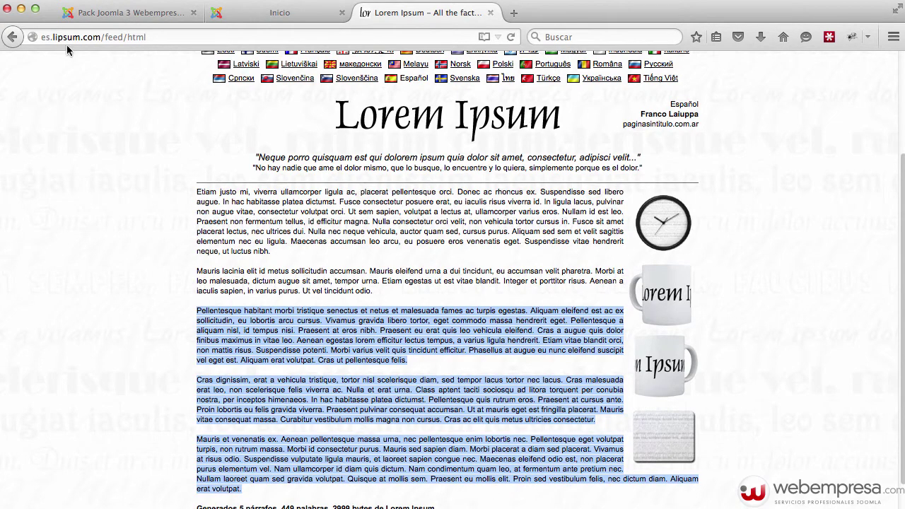
{"action": "left_click", "coordinate": [145, 5]}
{"action": "left_click", "coordinate": [366, 444]}
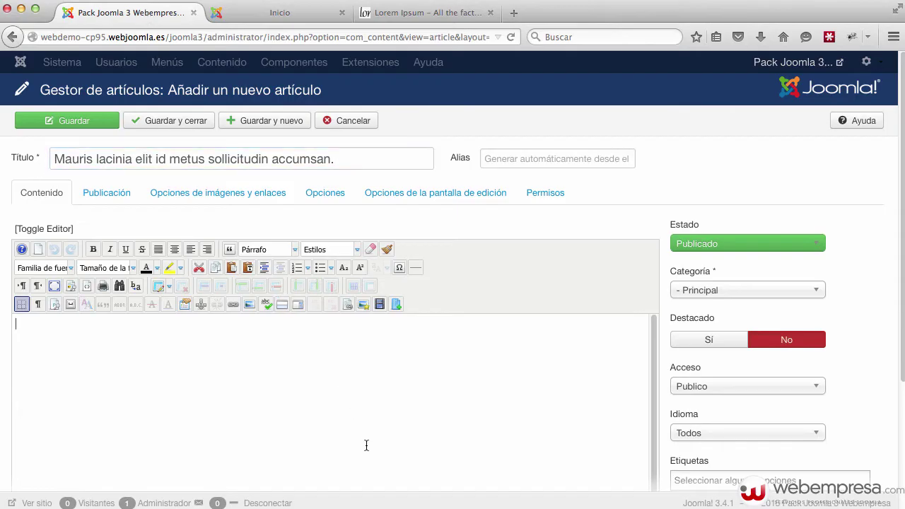
{"action": "key", "text": "super+v"}
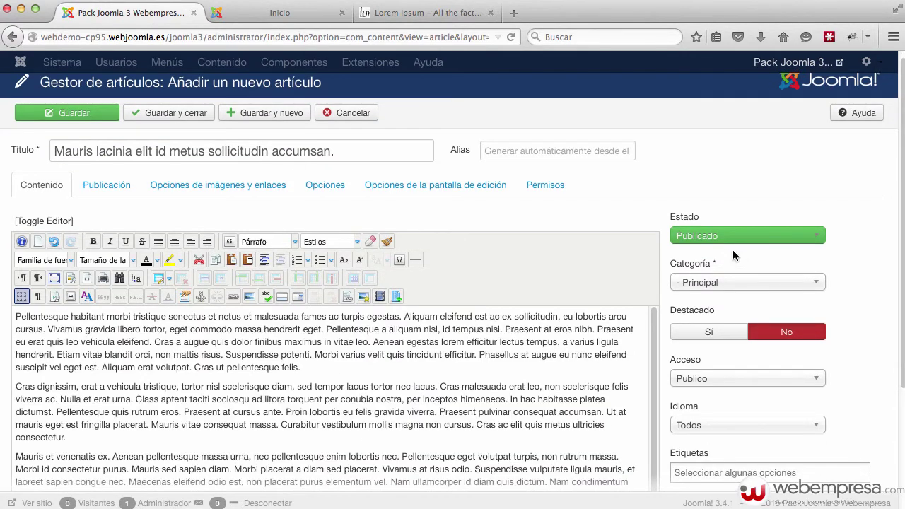
- Assign the new article to the Blog category and save it without closing the editor
{"action": "left_click", "coordinate": [748, 293]}
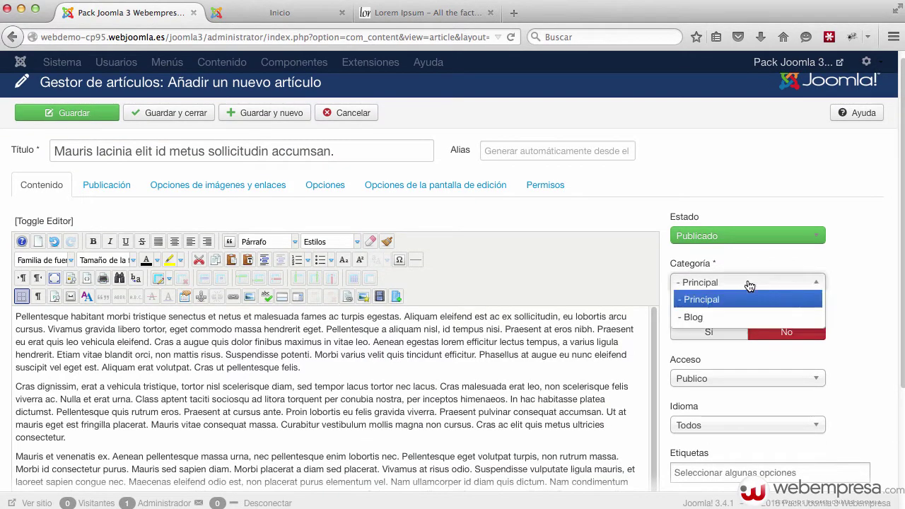
{"action": "left_click", "coordinate": [715, 313]}
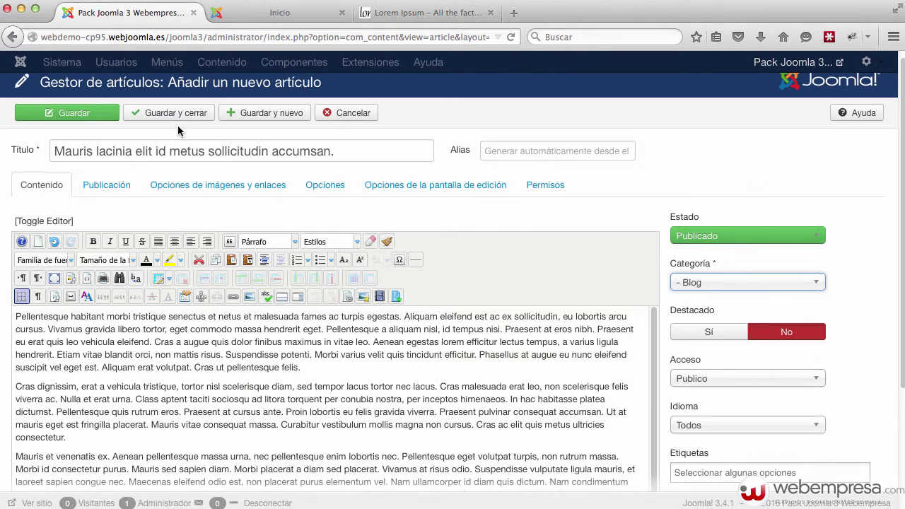
{"action": "left_click", "coordinate": [99, 115]}
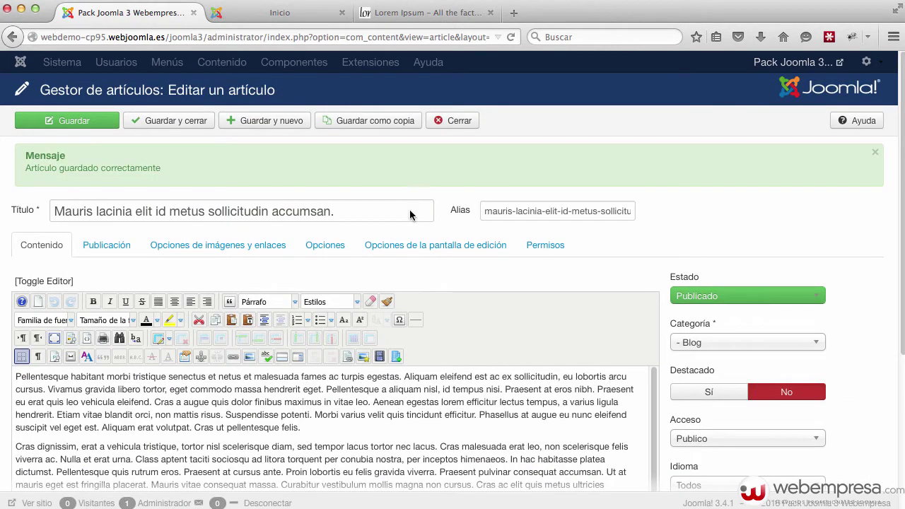
- Save the Blog article as a copy and retitle the copy "Etiam justo mi, viverra ullamcorper ligula ac"
{"action": "left_click", "coordinate": [371, 122]}
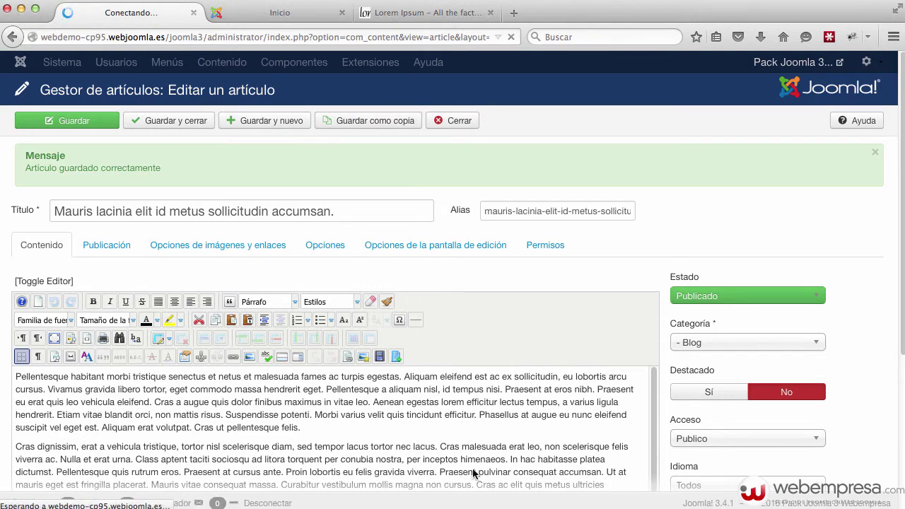
{"action": "left_click", "coordinate": [413, 14]}
{"action": "left_click", "coordinate": [442, 401]}
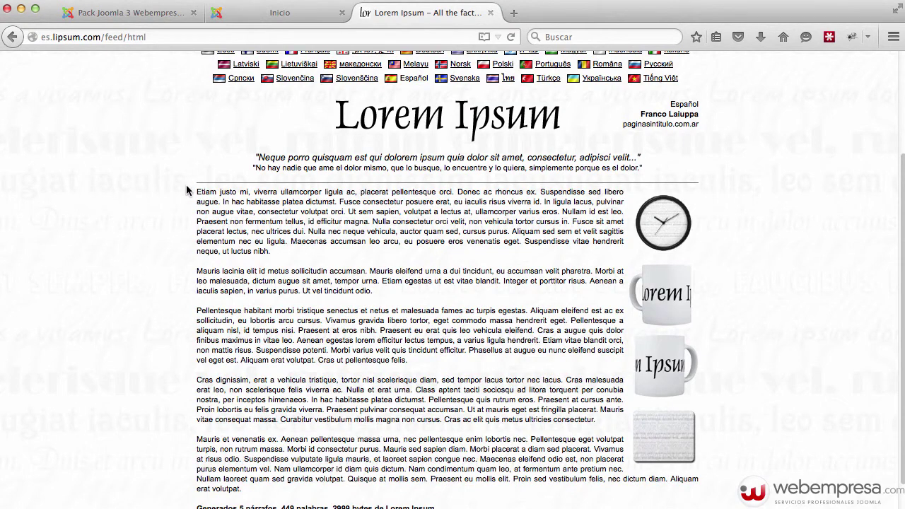
{"action": "left_click_drag", "start_coordinate": [197, 191], "coordinate": [356, 187]}
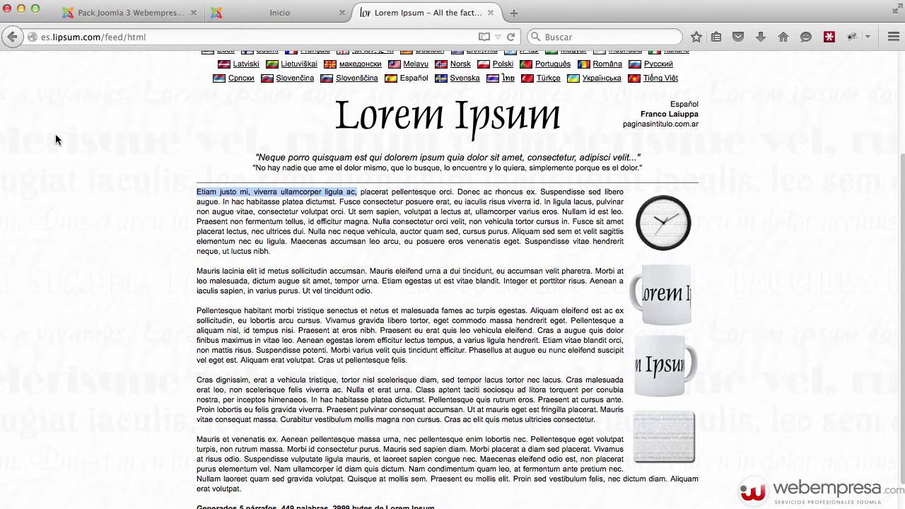
{"action": "left_click", "coordinate": [122, 8]}
{"action": "left_click", "coordinate": [368, 212]}
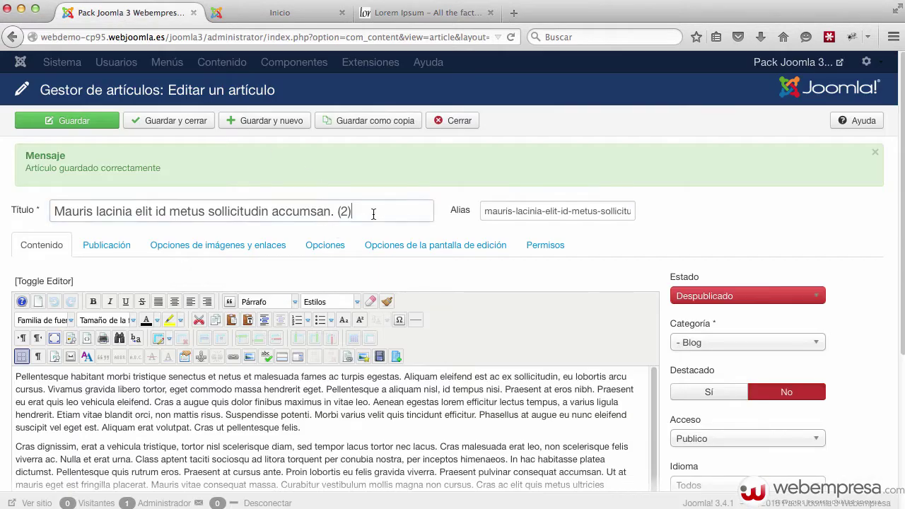
{"action": "key", "text": "super+a"}
{"action": "type", "text": "Etiam justo mi, viverra ullamcorper ligula ac,"}
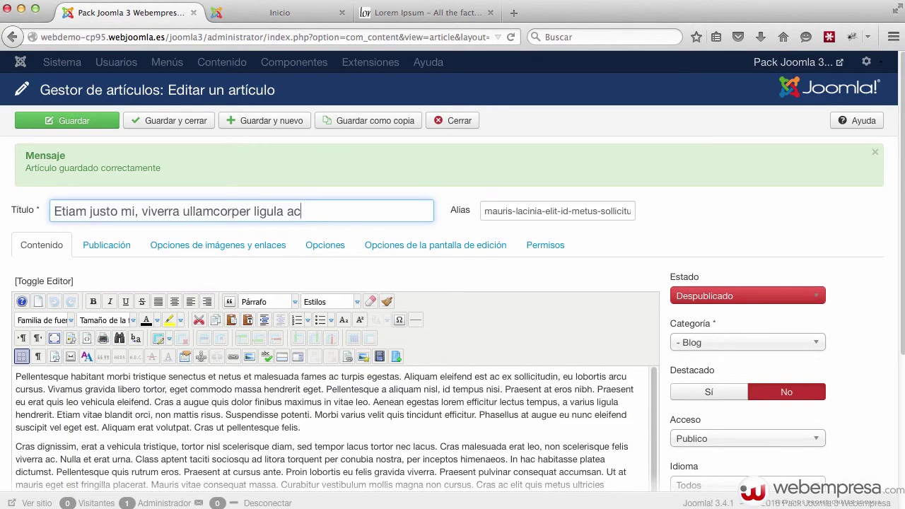
- Clear the alias of the "Etiam justo mi" article and set its state to Publicado, leaving access at Publico
{"action": "left_click", "coordinate": [601, 214]}
{"action": "key", "text": "super+a"}
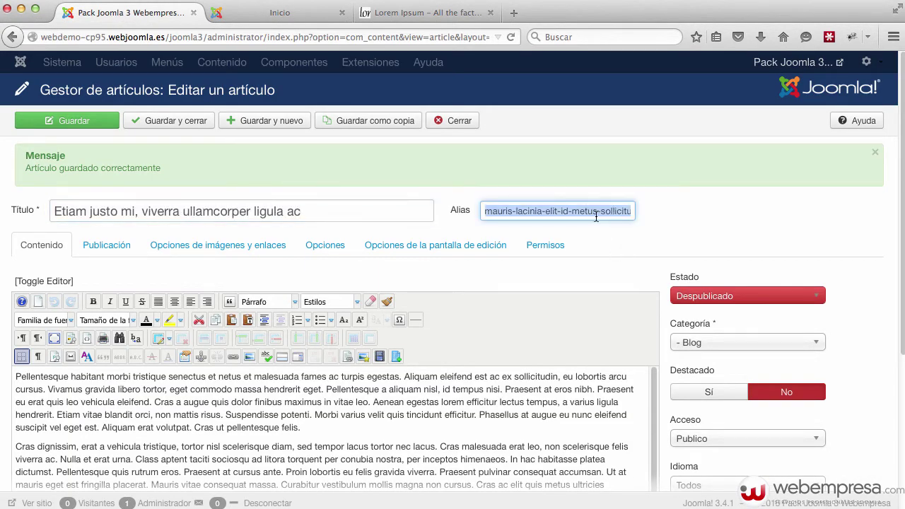
{"action": "key", "text": "BackSpace"}
{"action": "left_click", "coordinate": [765, 294]}
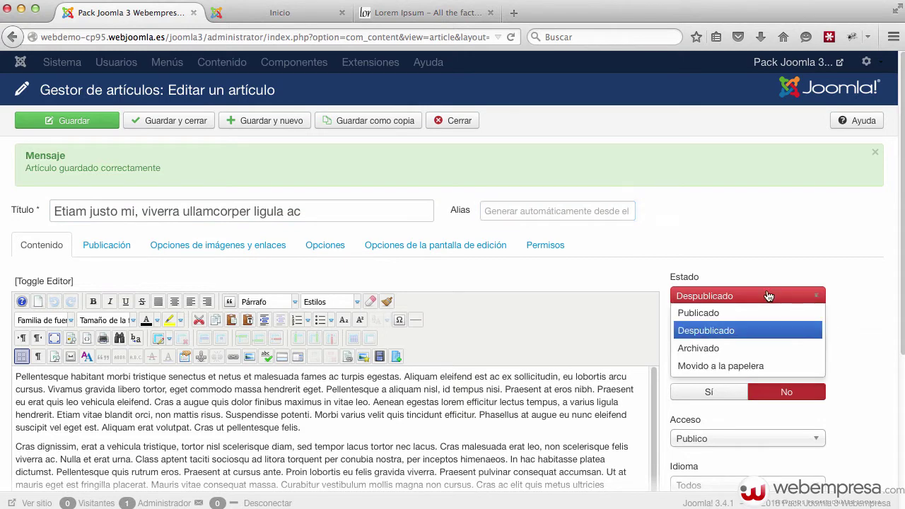
{"action": "left_click", "coordinate": [732, 318]}
{"action": "left_click", "coordinate": [792, 436]}
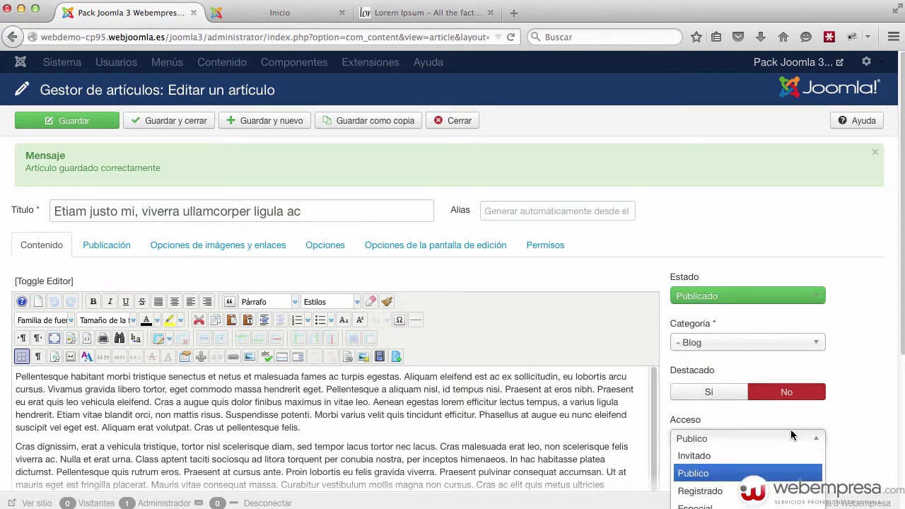
{"action": "left_click", "coordinate": [874, 382]}
{"action": "scroll", "coordinate": [868, 376], "scroll_direction": "down", "scroll_amount": 1}
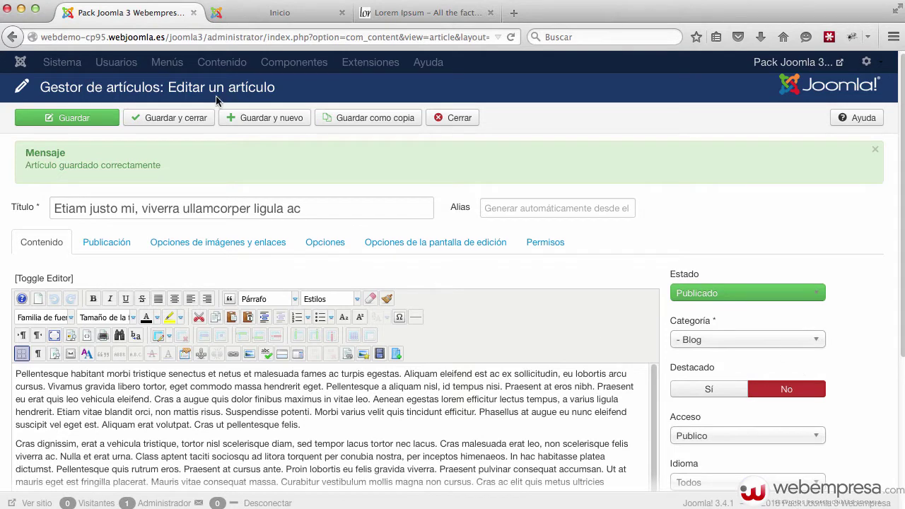
- Save the article as another copy and retitle it with the copied Lorem Ipsum text "Cras dignissim, erat a vehicula tristique"
{"action": "left_click", "coordinate": [395, 120]}
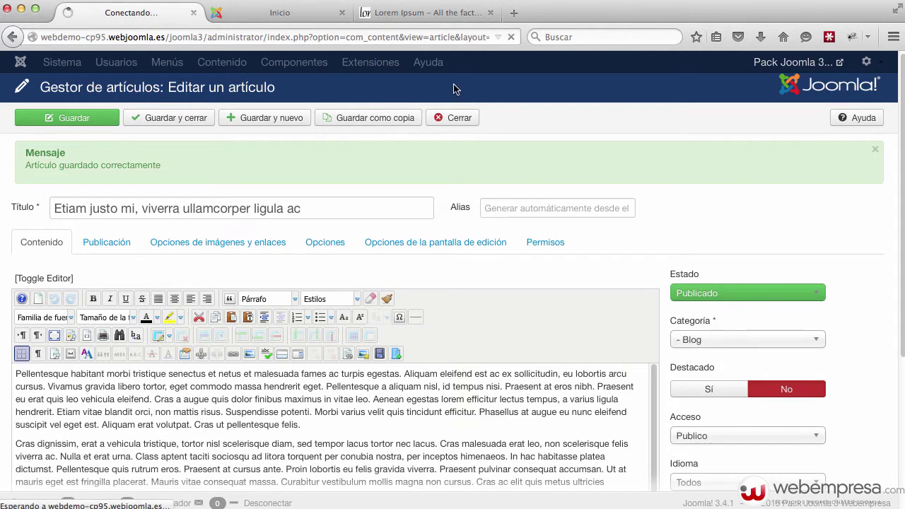
{"action": "left_click", "coordinate": [399, 13]}
{"action": "scroll", "coordinate": [351, 303], "scroll_direction": "down", "scroll_amount": 1}
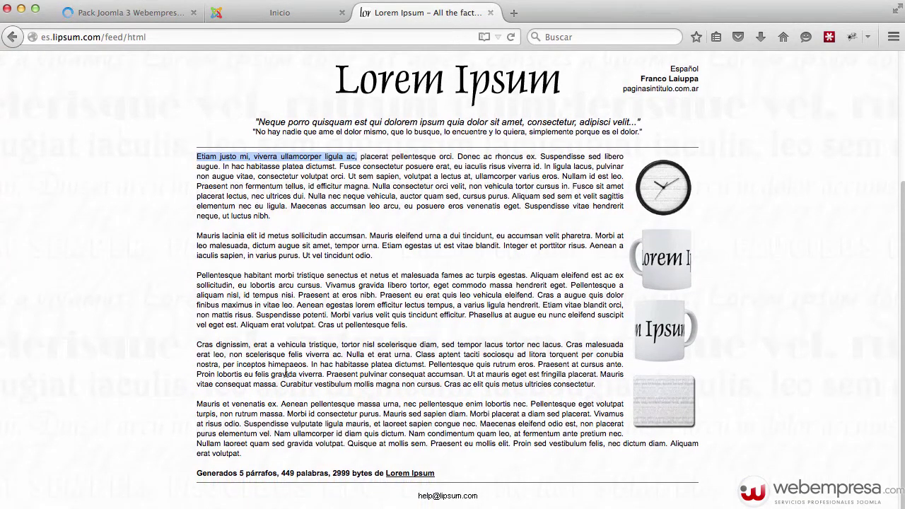
{"action": "left_click_drag", "start_coordinate": [197, 345], "coordinate": [334, 344]}
{"action": "key", "text": "ctrl+c"}
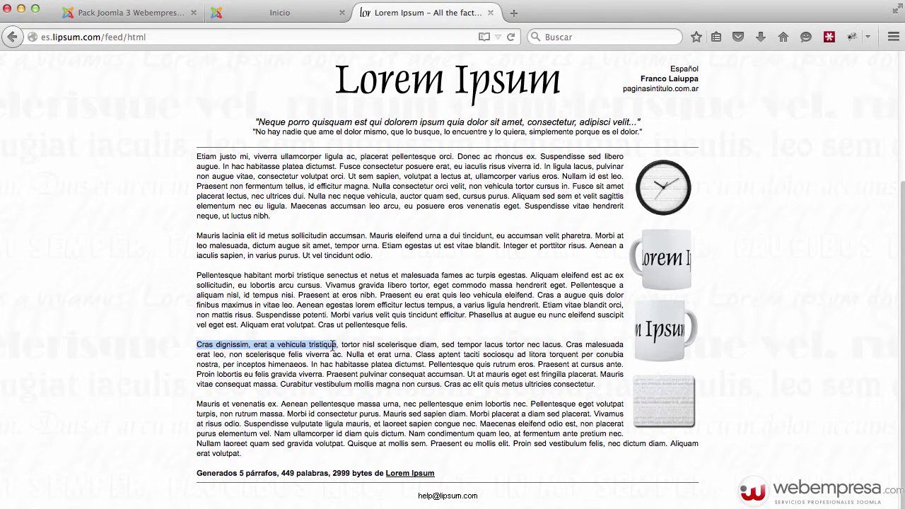
{"action": "left_click", "coordinate": [127, 13]}
{"action": "left_click", "coordinate": [298, 210]}
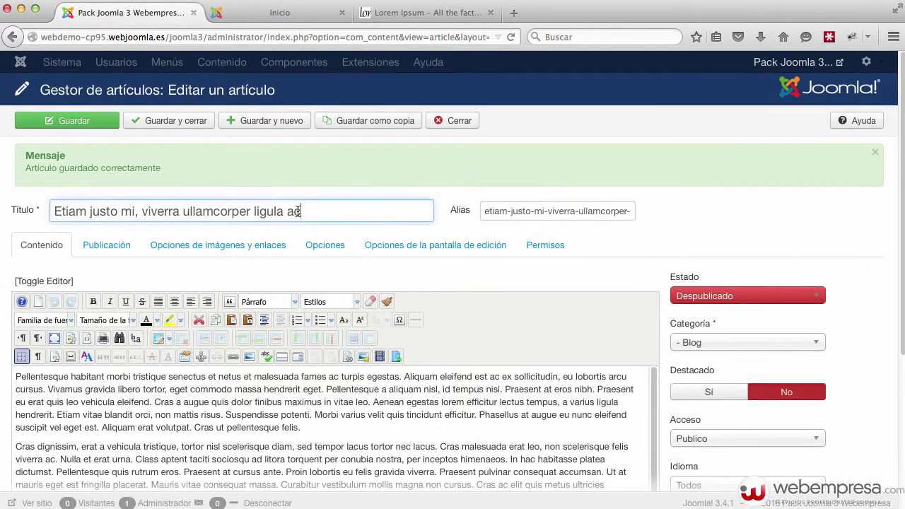
{"action": "key", "text": "ctrl+a"}
{"action": "key", "text": "ctrl+v"}
- Clear the "Cras dignissim" article's alias, set its state to Publicado, and save and close it
{"action": "key", "text": "Tab"}
{"action": "key", "text": "BackSpace"}
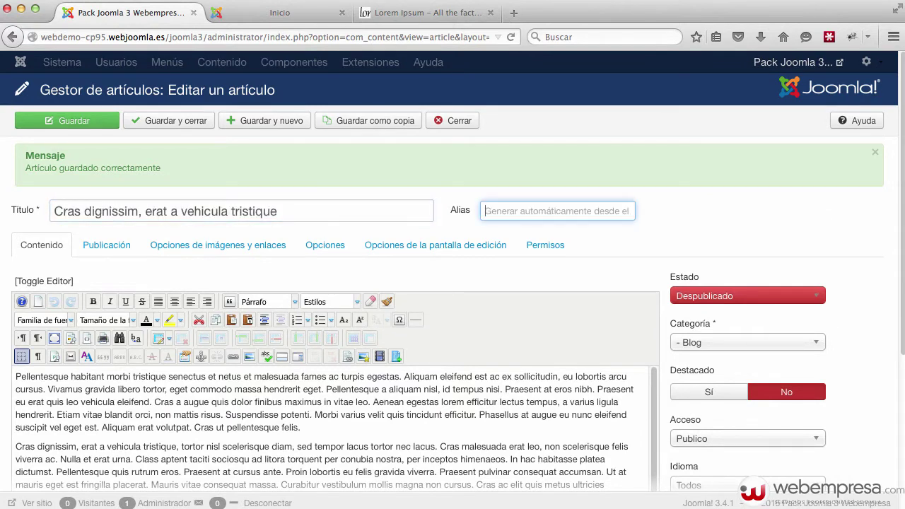
{"action": "left_click", "coordinate": [757, 297]}
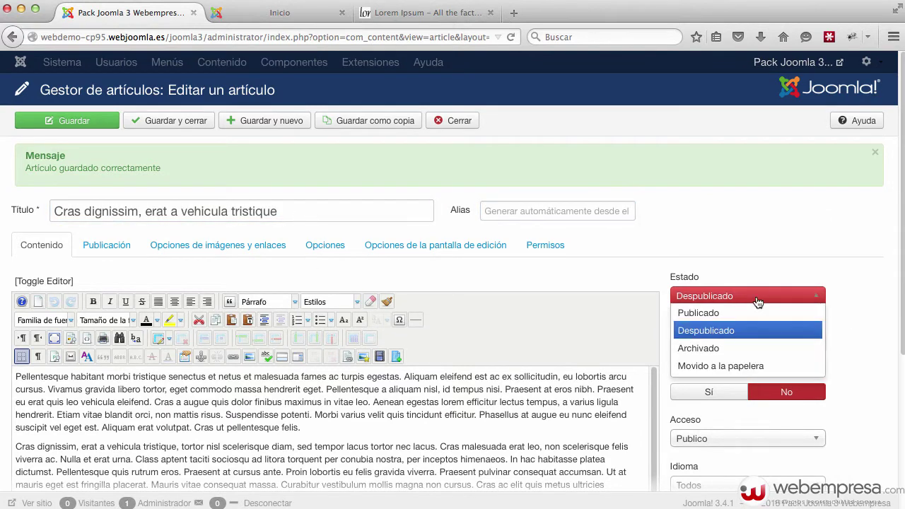
{"action": "left_click", "coordinate": [742, 318]}
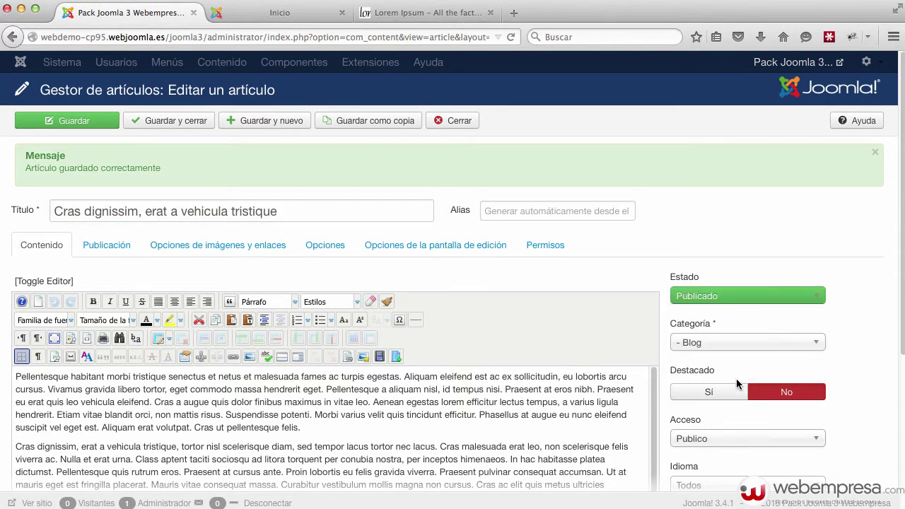
{"action": "left_click", "coordinate": [146, 119]}
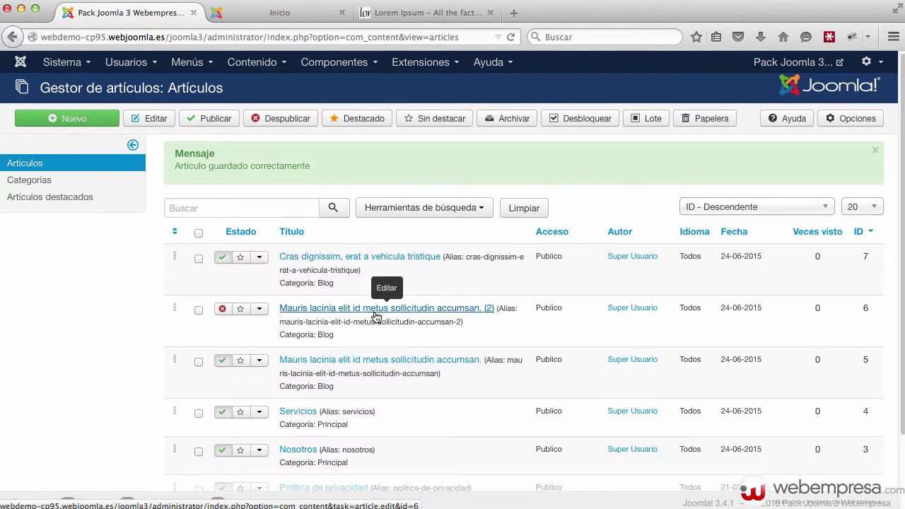
- Publish the article "Mauris lacinia elit id metus sollicitudin accumsan. (2)" from the article list
{"action": "scroll", "coordinate": [374, 320], "scroll_direction": "down", "scroll_amount": 1}
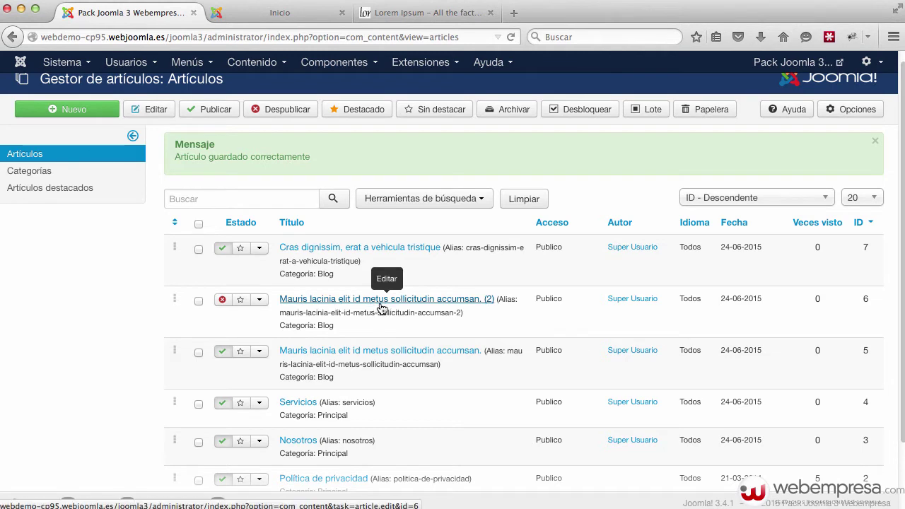
{"action": "left_click", "coordinate": [220, 302]}
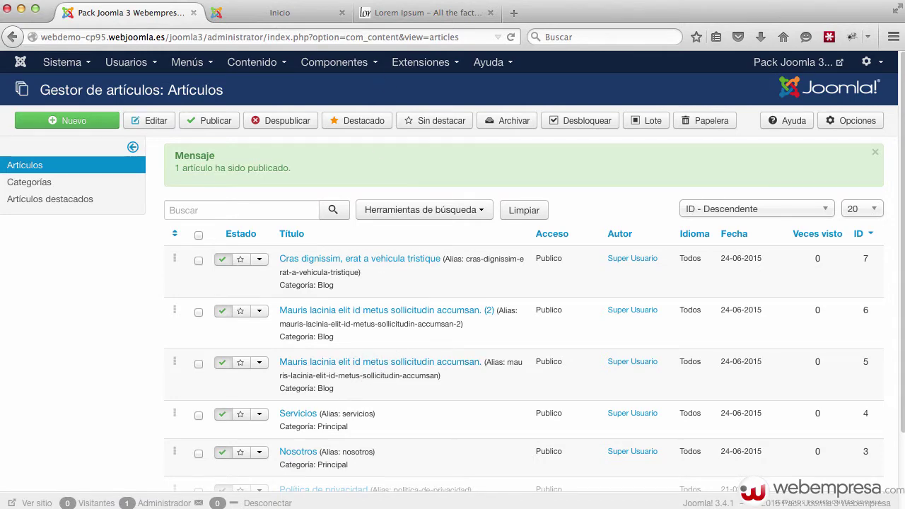
- Reload the site's public home page to check its content, and return to the article list
{"action": "left_click", "coordinate": [247, 12]}
{"action": "key", "text": "super+r"}
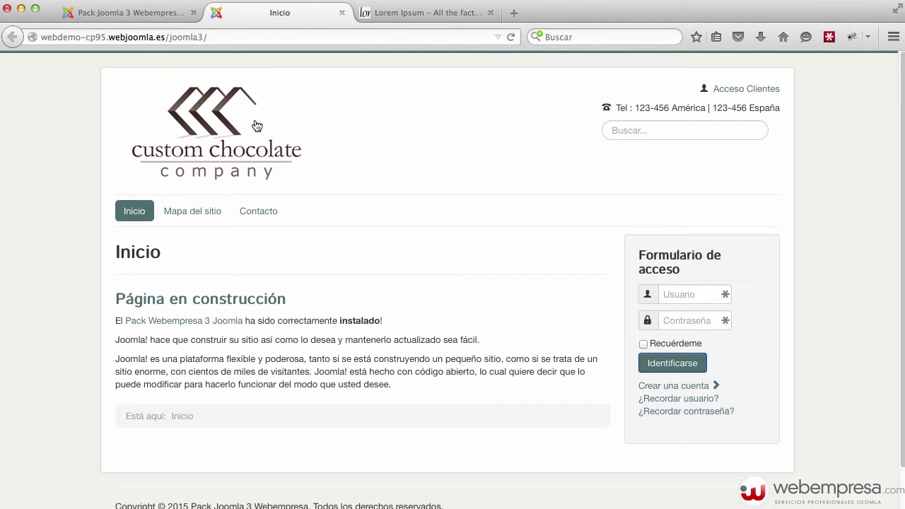
{"action": "left_click", "coordinate": [158, 20]}
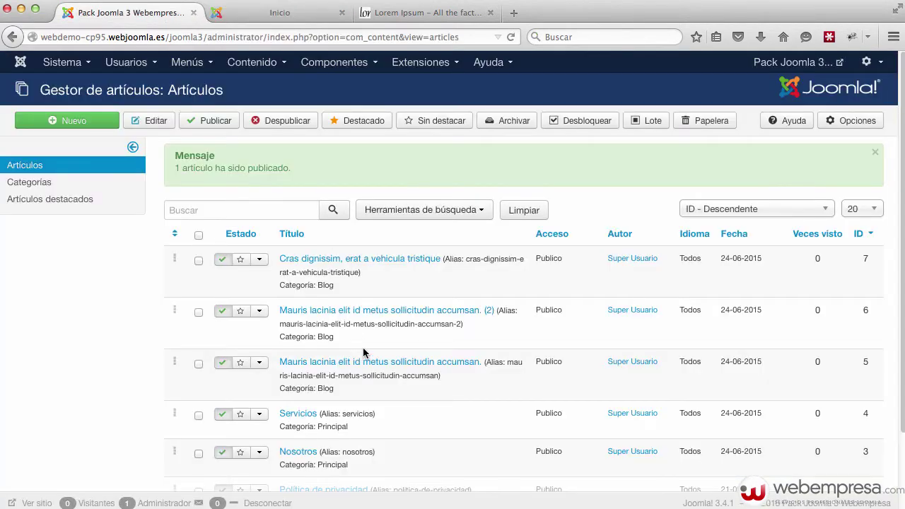
- Open the menu items of Menú principal and unpublish the Mapa del sitio item
{"action": "scroll", "coordinate": [363, 347], "scroll_direction": "down", "scroll_amount": 3}
{"action": "scroll", "coordinate": [363, 347], "scroll_direction": "up", "scroll_amount": 3}
{"action": "left_click", "coordinate": [193, 64]}
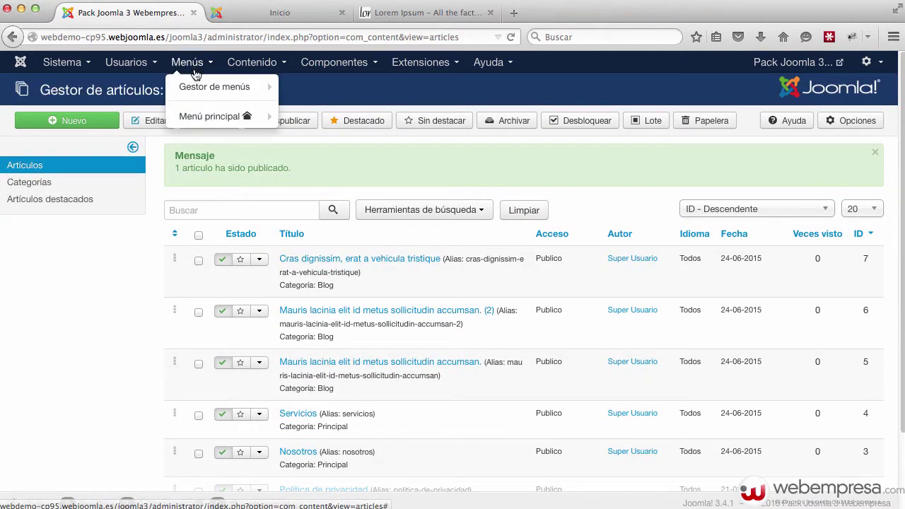
{"action": "mouse_move", "coordinate": [204, 120]}
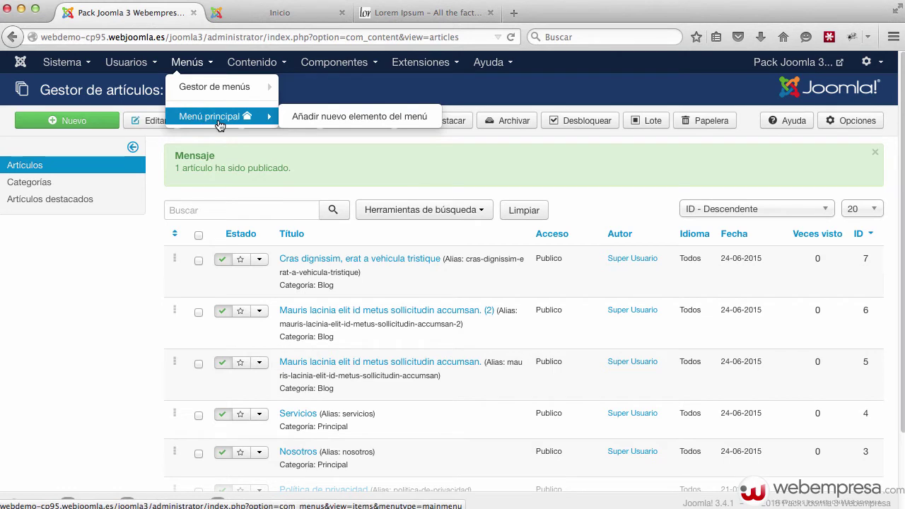
{"action": "left_click", "coordinate": [220, 125]}
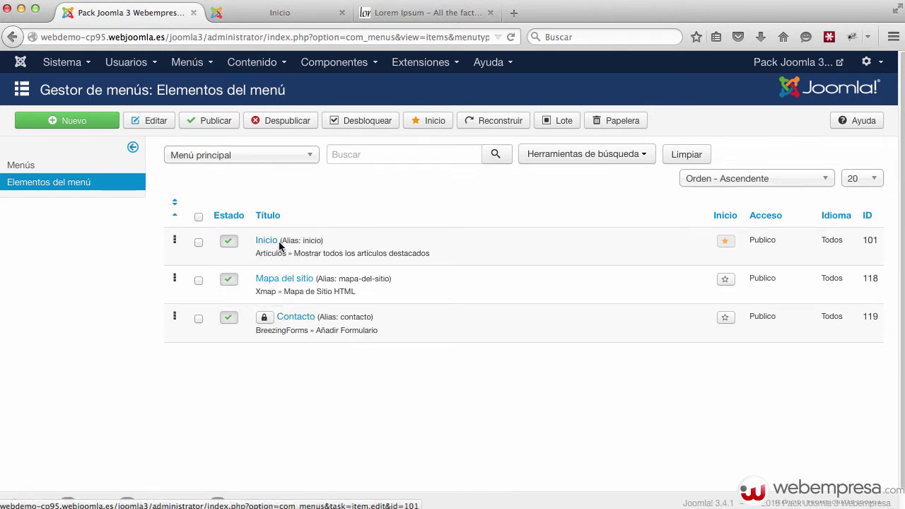
{"action": "left_click", "coordinate": [227, 282]}
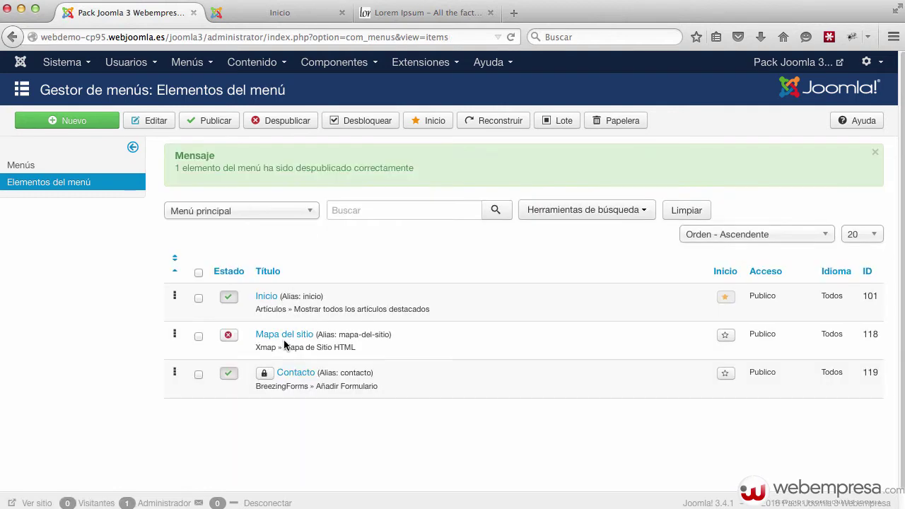
- Reload the public home page to check its navigation menu, and return to the menu items list
{"action": "left_click", "coordinate": [295, 19]}
{"action": "key", "text": "super+r"}
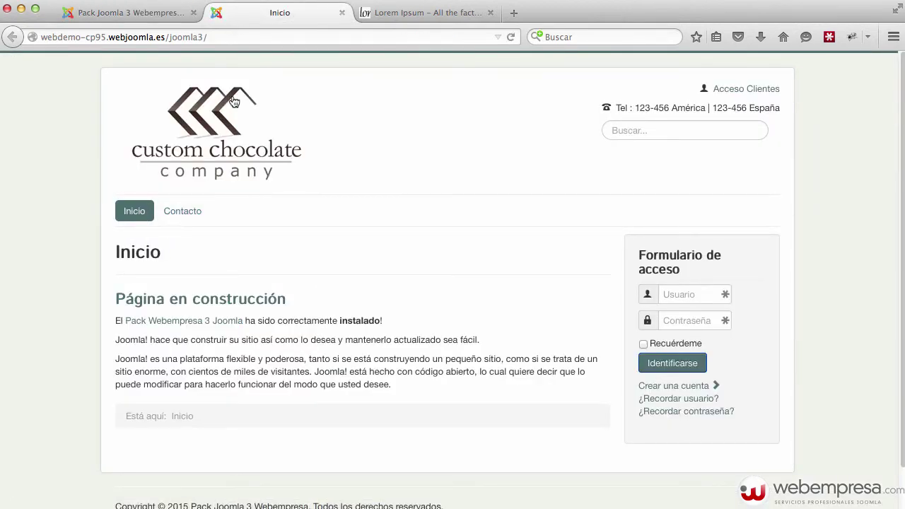
{"action": "left_click", "coordinate": [136, 15]}
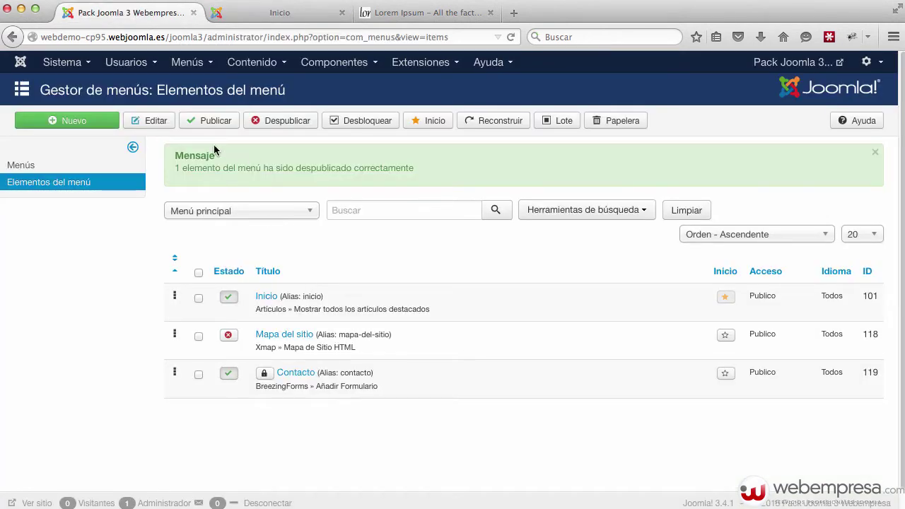
- Start a new menu item of type Mostrar un solo artículo and link it to the Nosotros article
{"action": "left_click", "coordinate": [51, 117]}
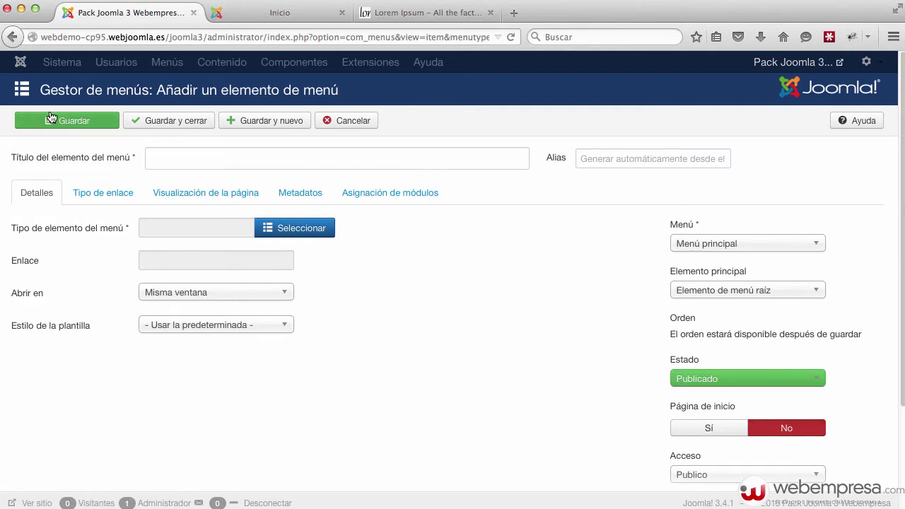
{"action": "left_click", "coordinate": [302, 229]}
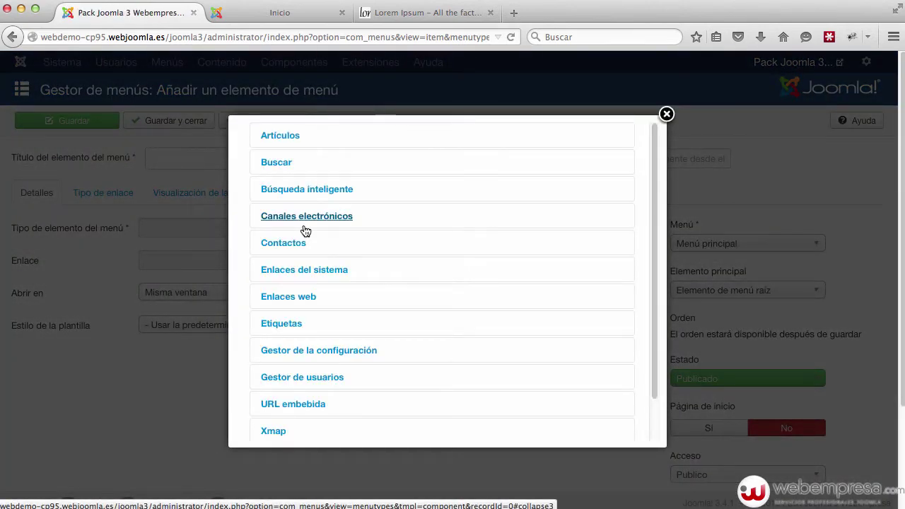
{"action": "left_click", "coordinate": [302, 142]}
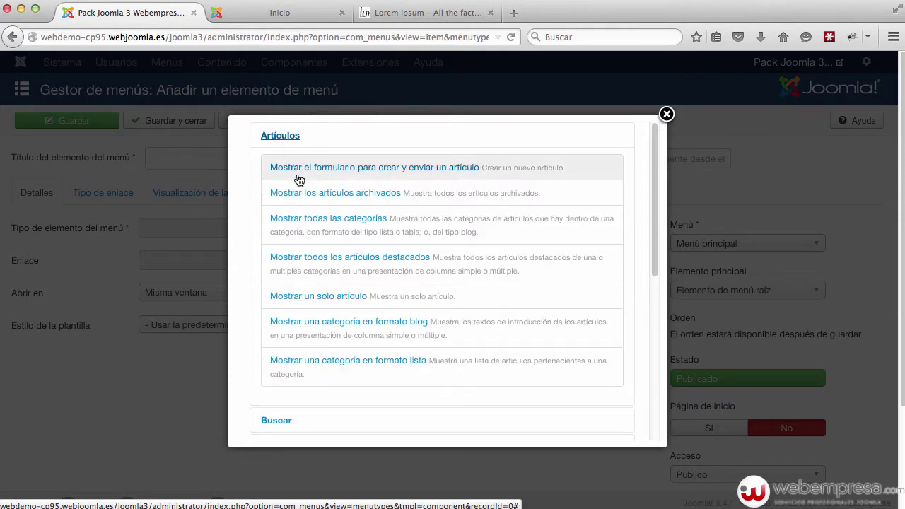
{"action": "left_click", "coordinate": [340, 304]}
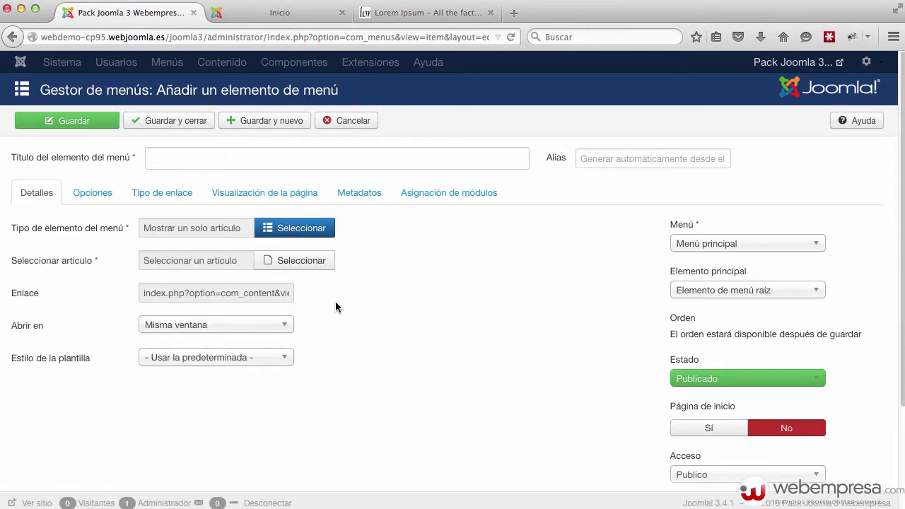
{"action": "left_click", "coordinate": [279, 260]}
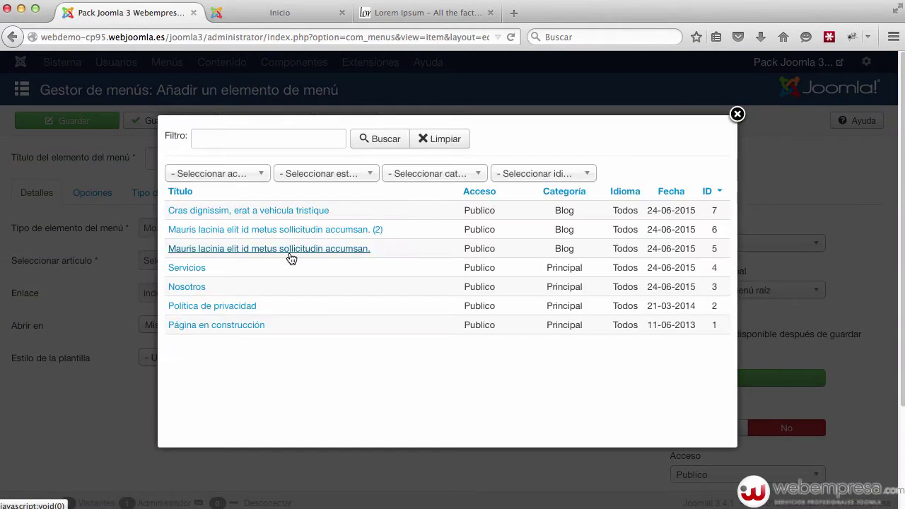
{"action": "left_click", "coordinate": [189, 287]}
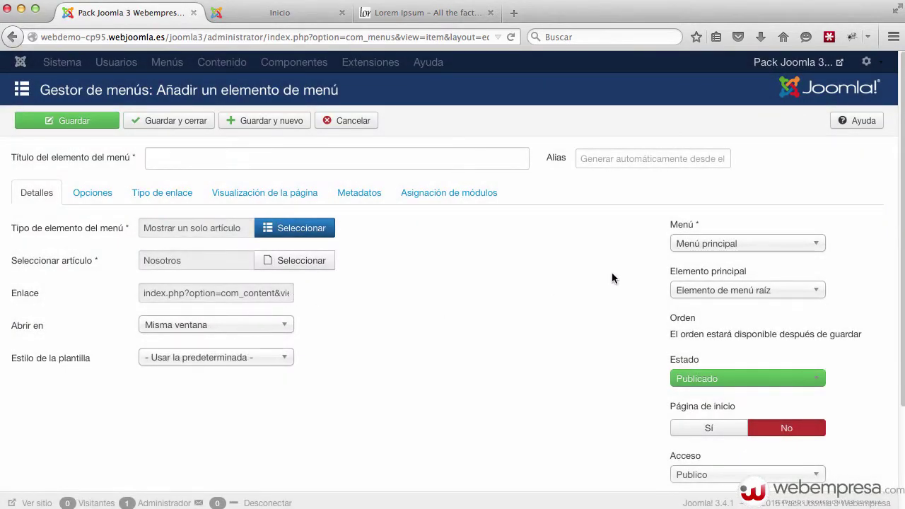
- Title the new menu item "Nosotros" and save it, leaving the alias blank
{"action": "left_click", "coordinate": [67, 120]}
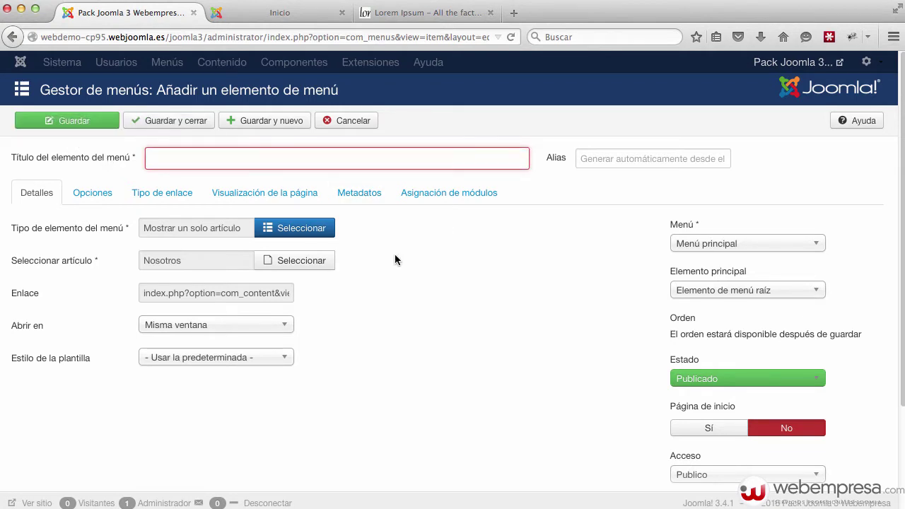
{"action": "type", "text": "Nos"}
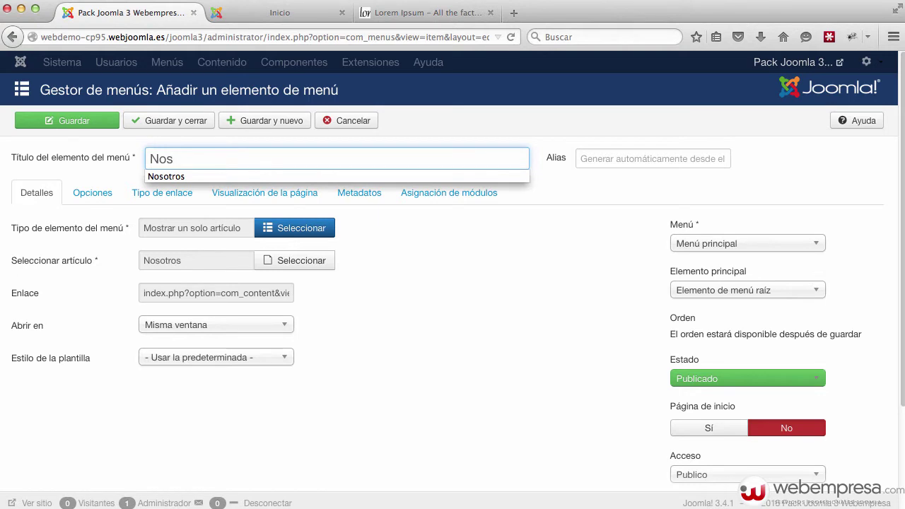
{"action": "key", "text": "Down"}
{"action": "key", "text": "Return"}
{"action": "key", "text": "Tab"}
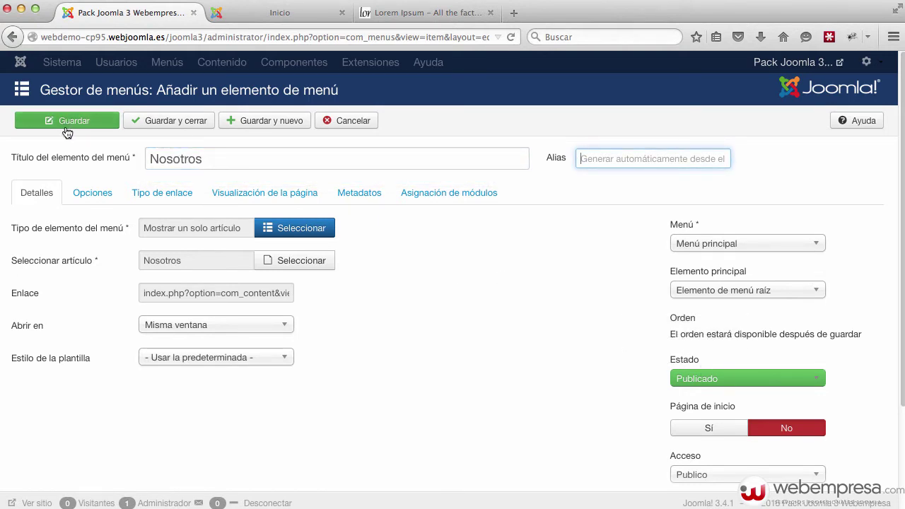
{"action": "left_click", "coordinate": [106, 124]}
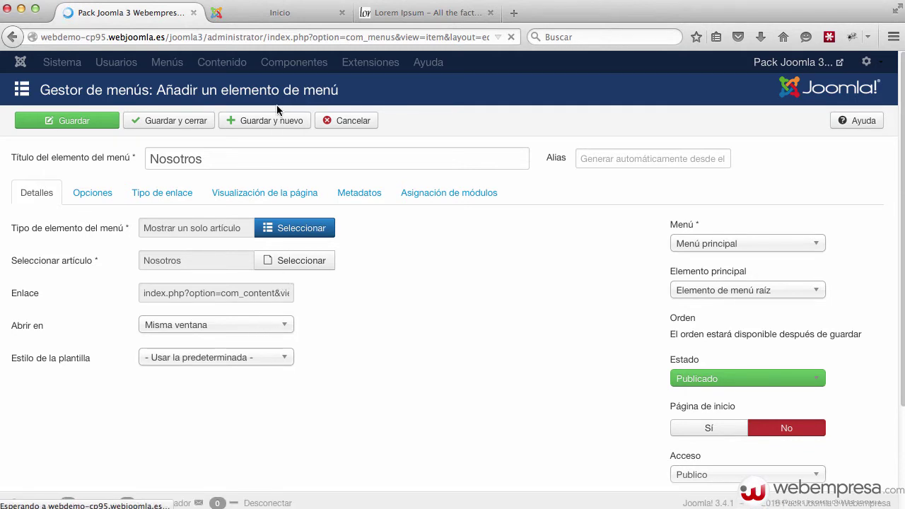
- Reload the public site, review the Nosotros page through its new menu link, and return to the menu item editor
{"action": "left_click", "coordinate": [266, 17]}
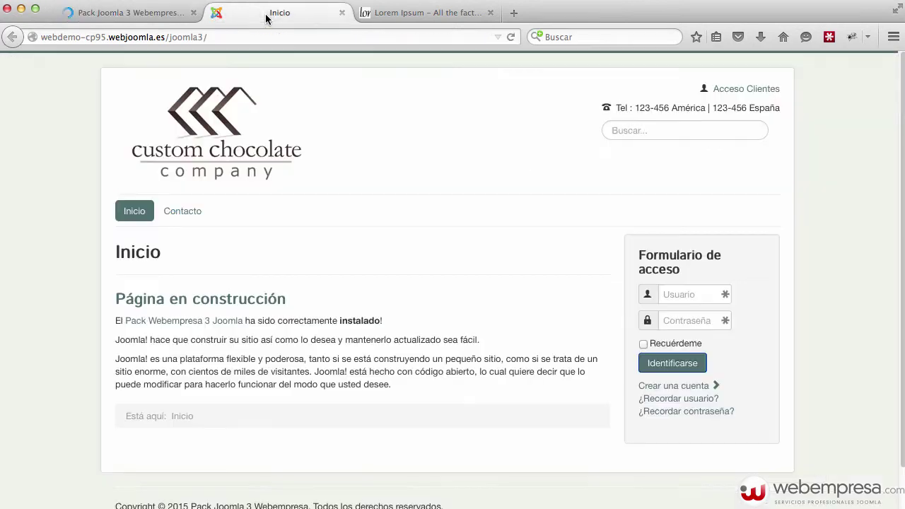
{"action": "left_click", "coordinate": [511, 38]}
{"action": "left_click", "coordinate": [241, 219]}
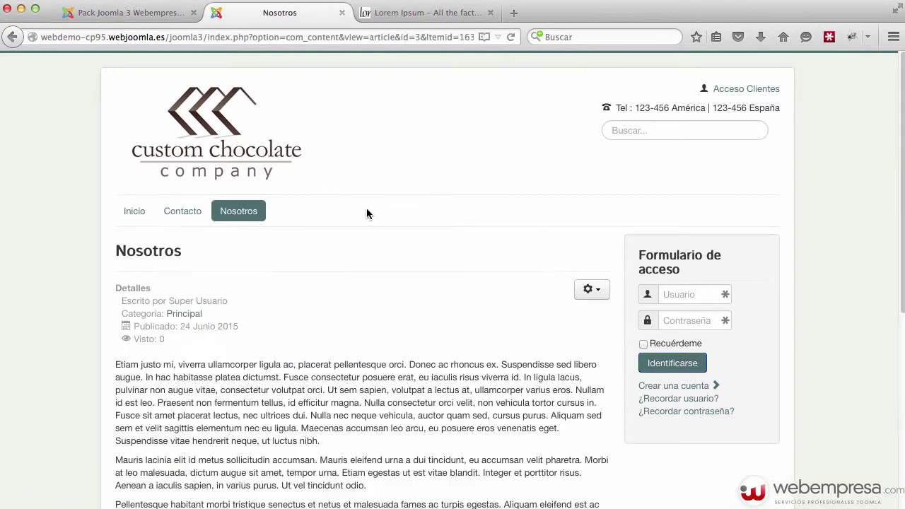
{"action": "scroll", "coordinate": [352, 301], "scroll_direction": "down", "scroll_amount": 5}
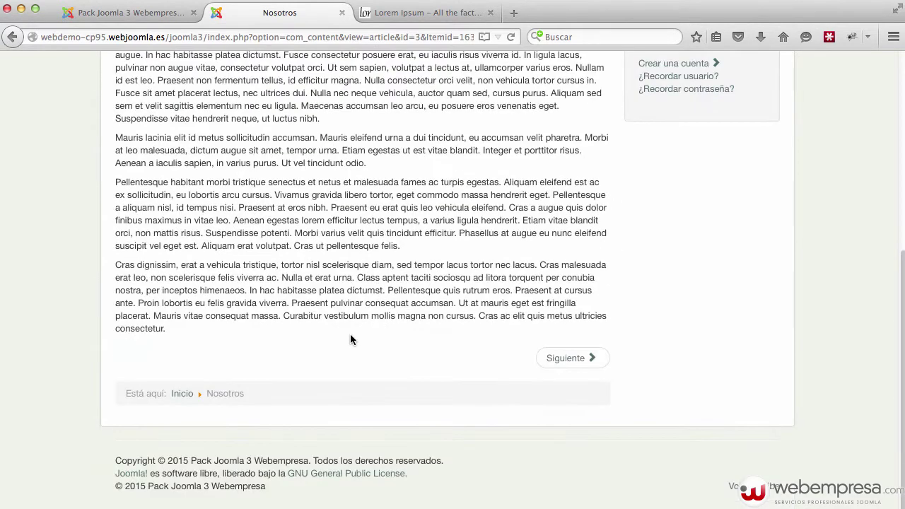
{"action": "scroll", "coordinate": [350, 333], "scroll_direction": "up", "scroll_amount": 3}
{"action": "scroll", "coordinate": [350, 338], "scroll_direction": "up", "scroll_amount": 3}
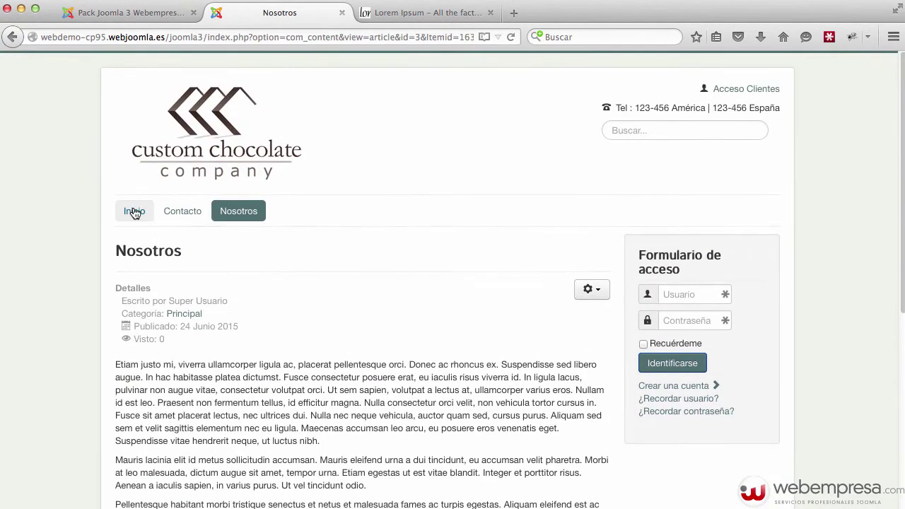
{"action": "left_click", "coordinate": [139, 16]}
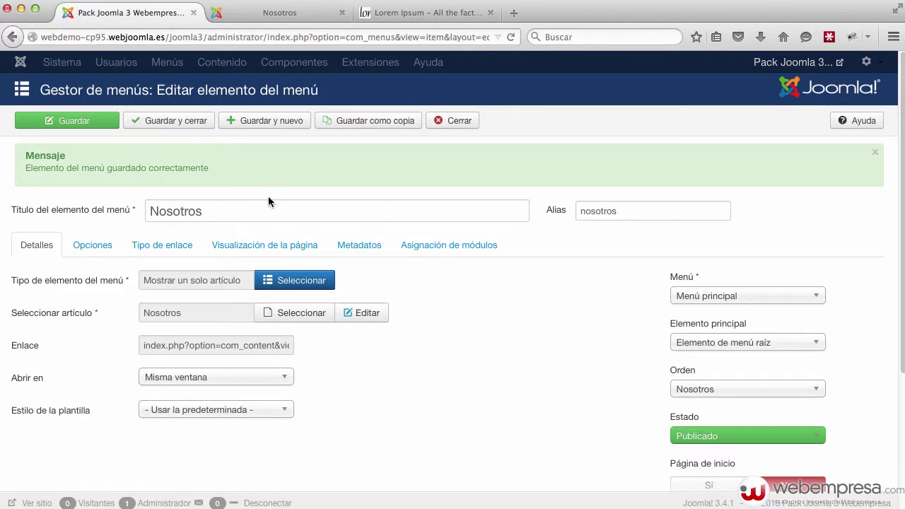
- Save the Nosotros menu item as a copy, retitle the copy "Servicios" and clear its alias
{"action": "left_click", "coordinate": [397, 120]}
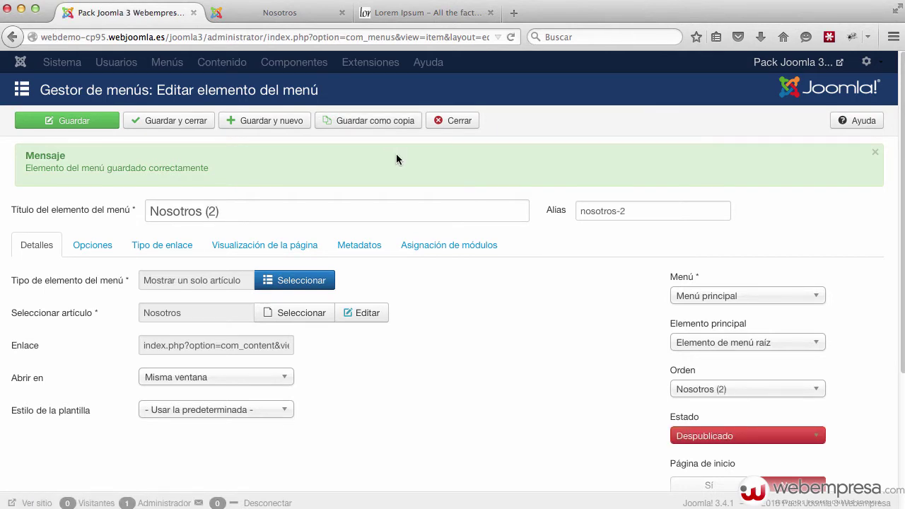
{"action": "triple_click", "coordinate": [274, 216]}
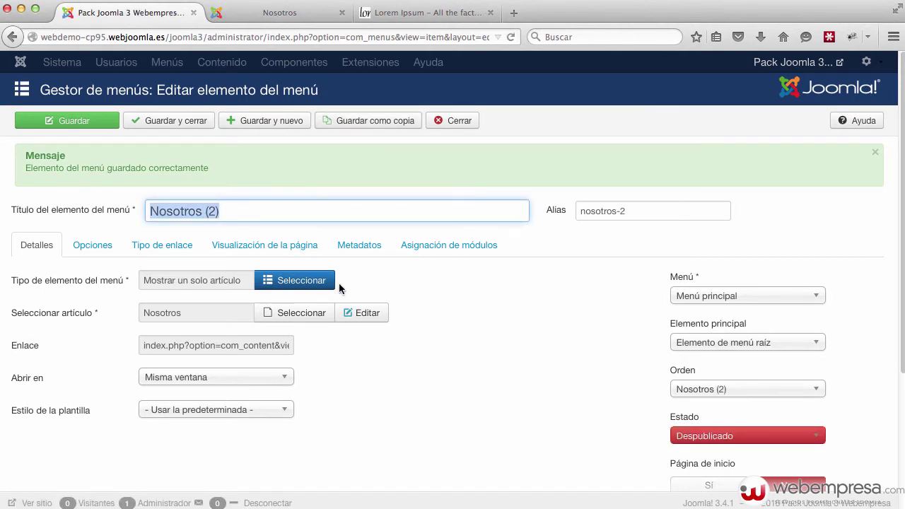
{"action": "type", "text": "Servicios"}
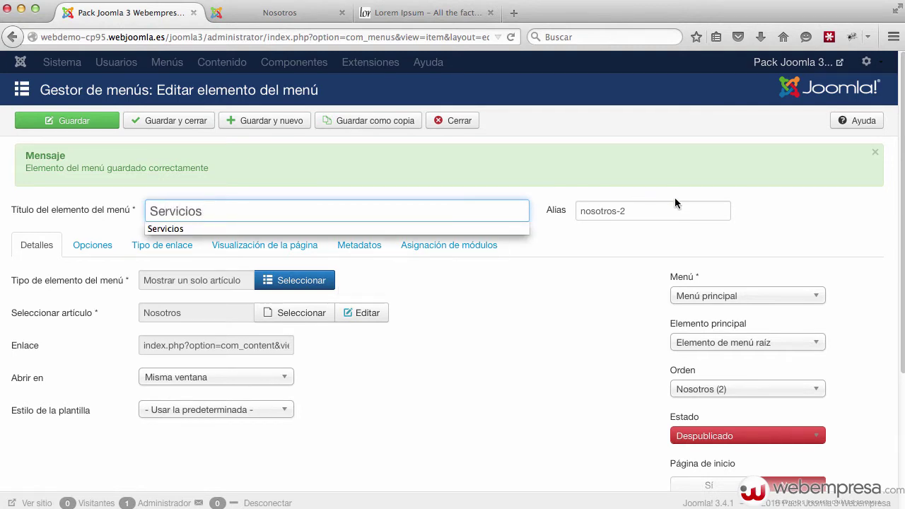
{"action": "key", "text": "Tab"}
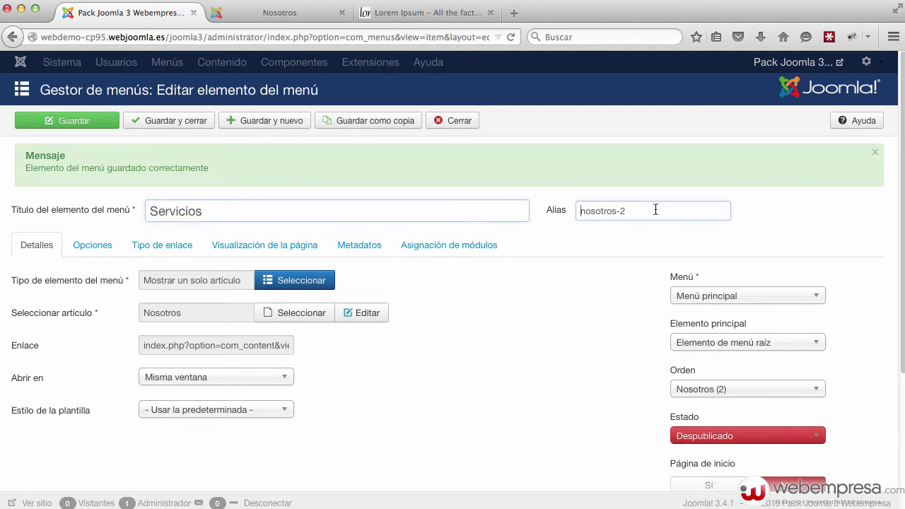
{"action": "key", "text": "BackSpace"}
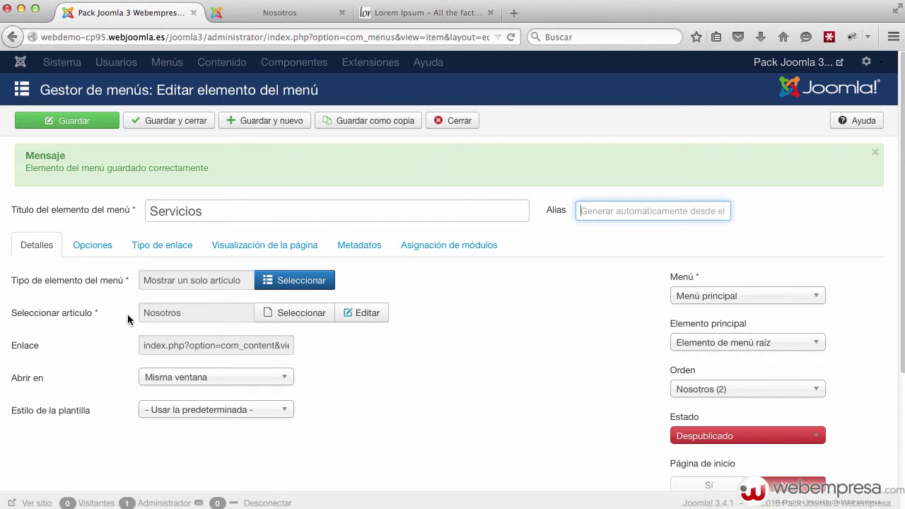
- Link the Servicios menu item to the Servicios article, set its state to Publicado, and save and close it
{"action": "left_click", "coordinate": [305, 315]}
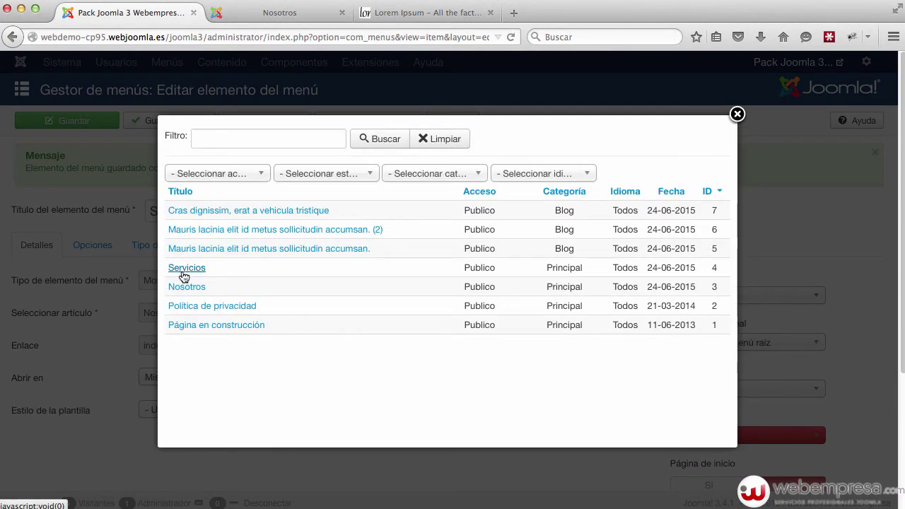
{"action": "left_click", "coordinate": [187, 268]}
{"action": "left_click", "coordinate": [769, 436]}
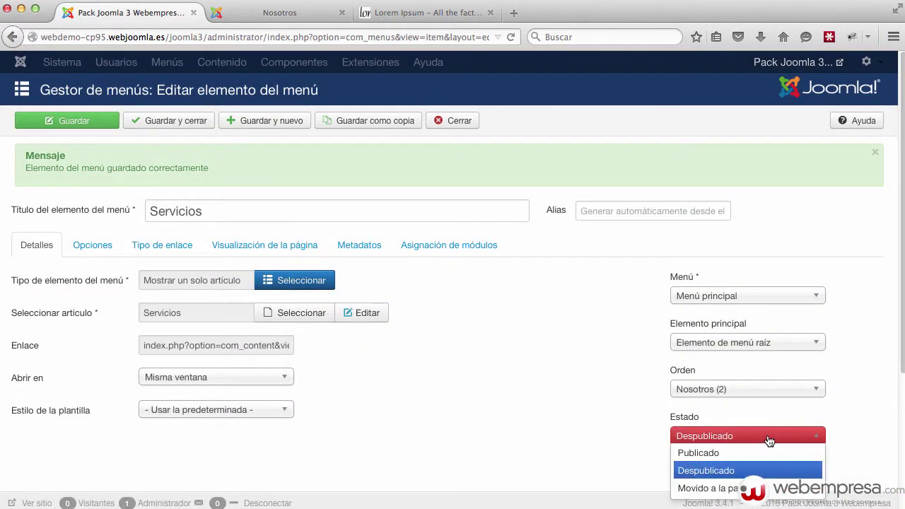
{"action": "left_click", "coordinate": [731, 456]}
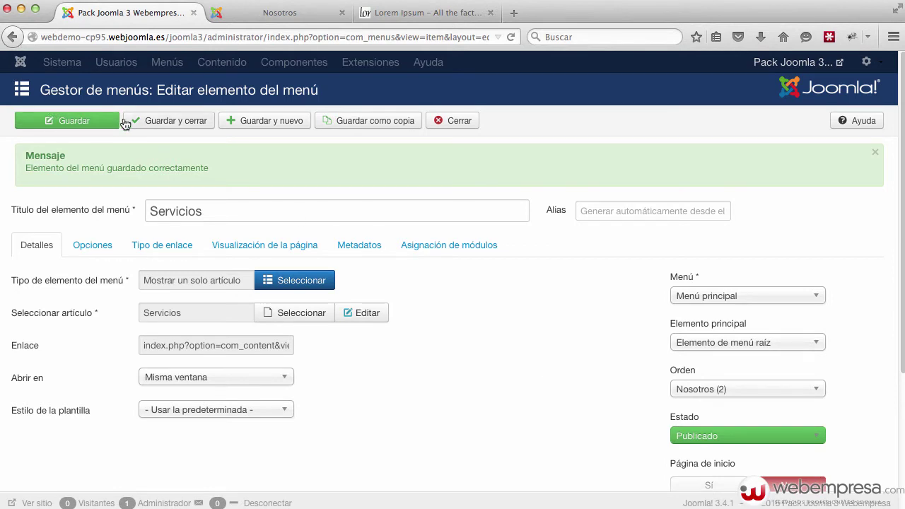
{"action": "left_click", "coordinate": [173, 121]}
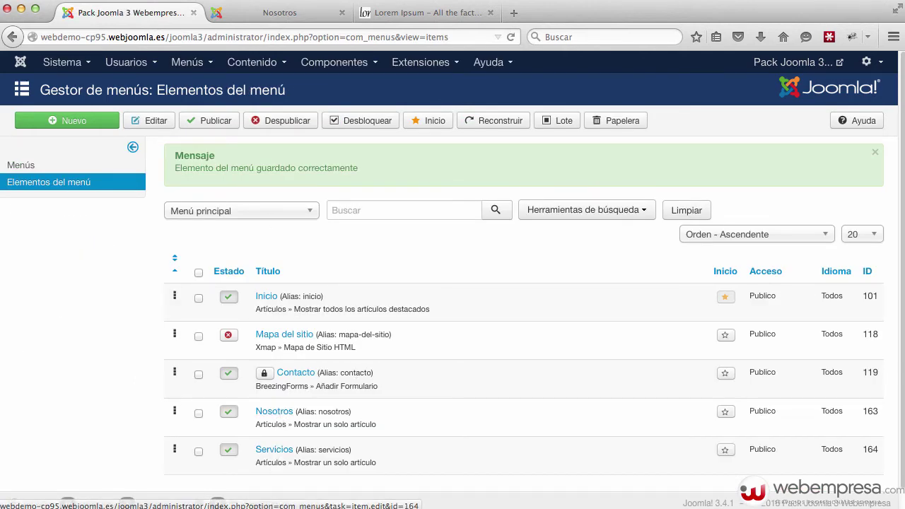
- Reload the public site and check the pages behind the Servicios and Nosotros menu links
{"action": "left_click", "coordinate": [280, 13]}
{"action": "key", "text": "super+r"}
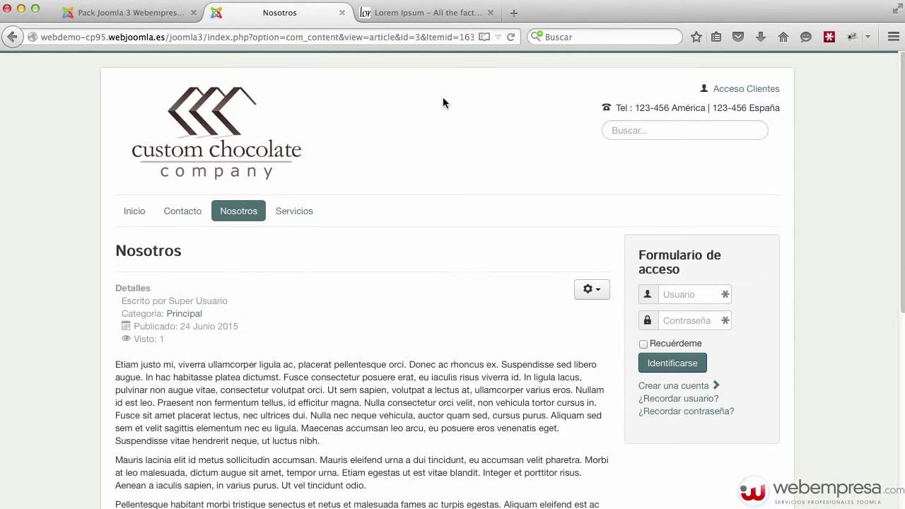
{"action": "left_click", "coordinate": [313, 212]}
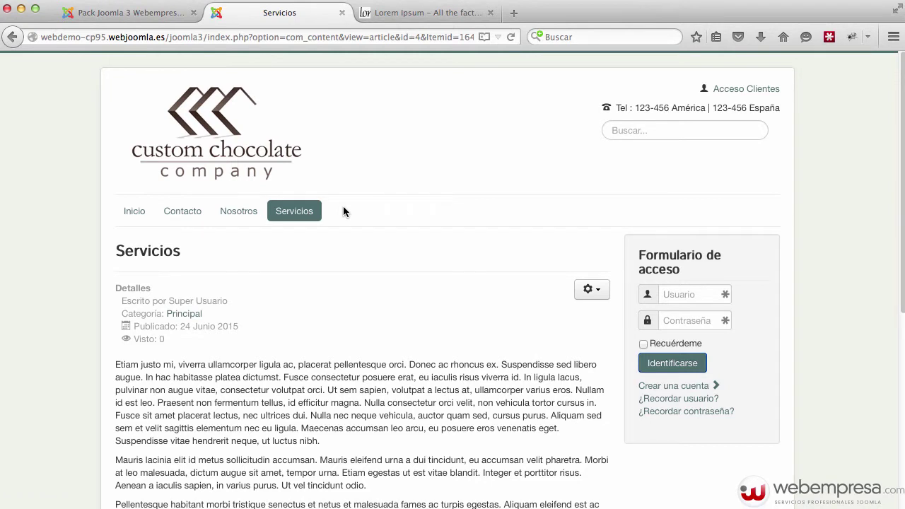
{"action": "left_click", "coordinate": [253, 207]}
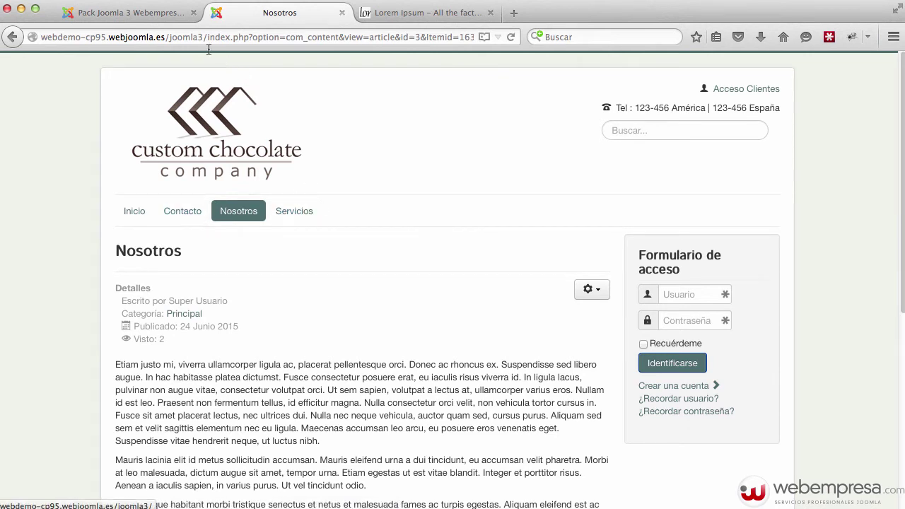
- Return to the administrator's menu items list and sort it by title in ascending order
{"action": "left_click", "coordinate": [172, 14]}
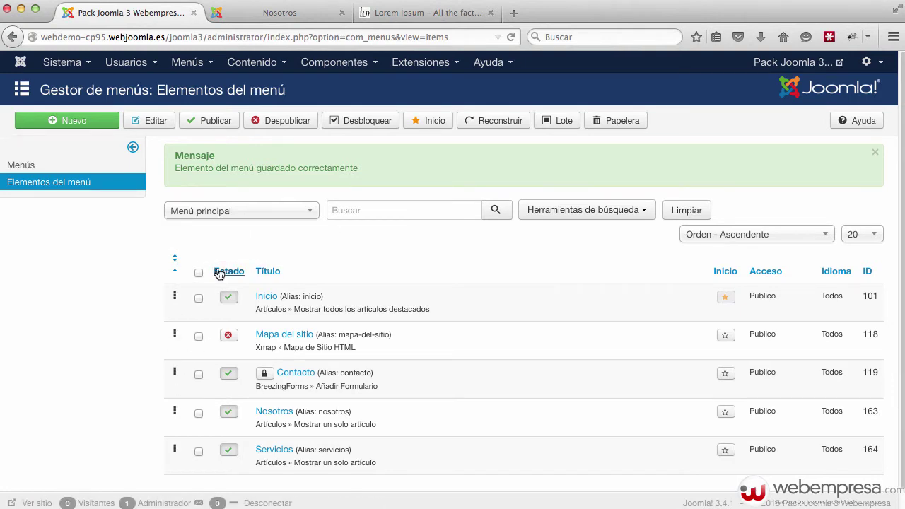
{"action": "left_click", "coordinate": [267, 273]}
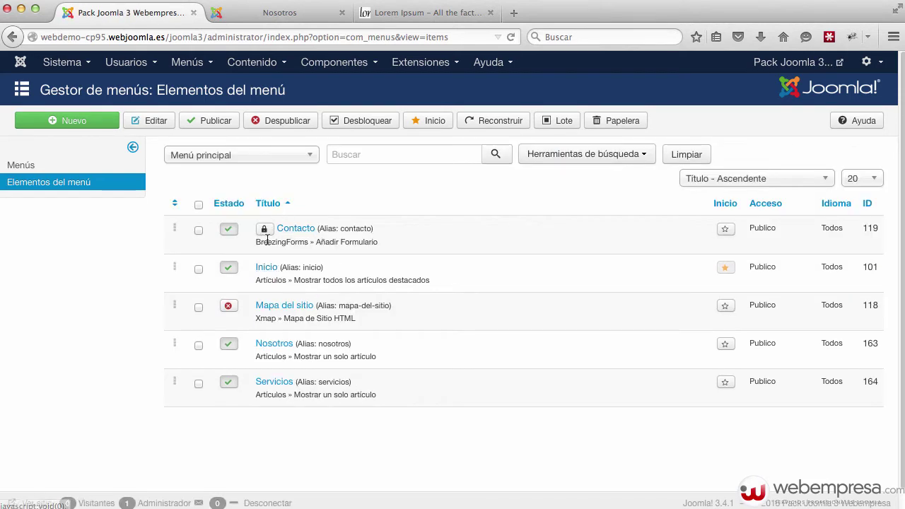
- Sort the menu items by ascending order, move Contacto below Servicios, and reload the public site to check the menu
{"action": "left_click", "coordinate": [177, 203]}
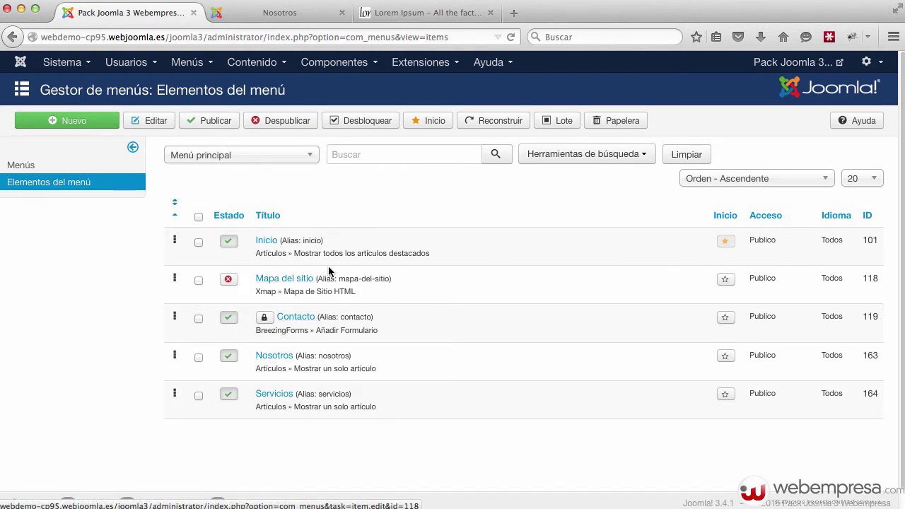
{"action": "left_click_drag", "start_coordinate": [176, 317], "coordinate": [184, 396]}
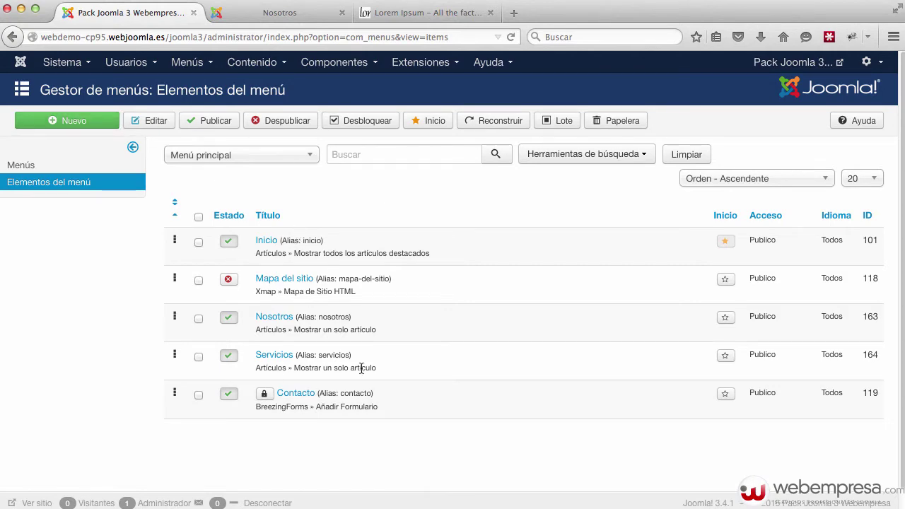
{"action": "left_click", "coordinate": [286, 13]}
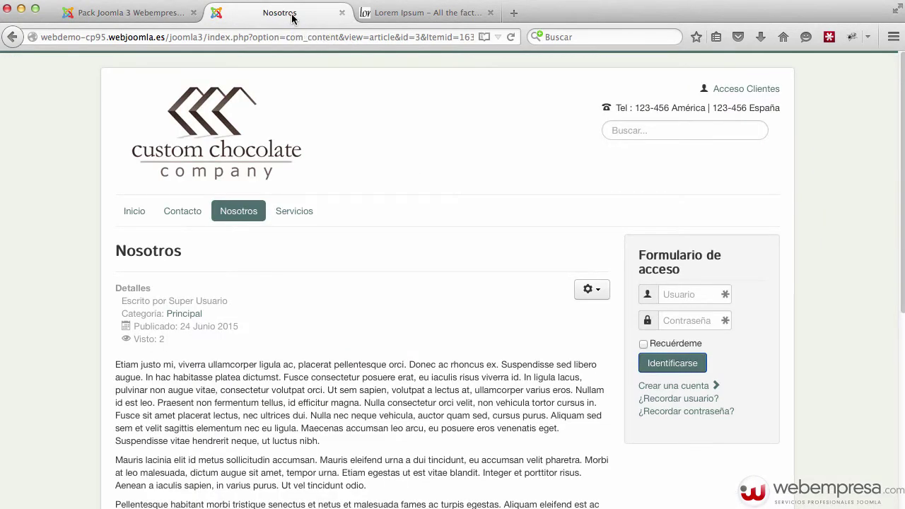
{"action": "key", "text": "super+r"}
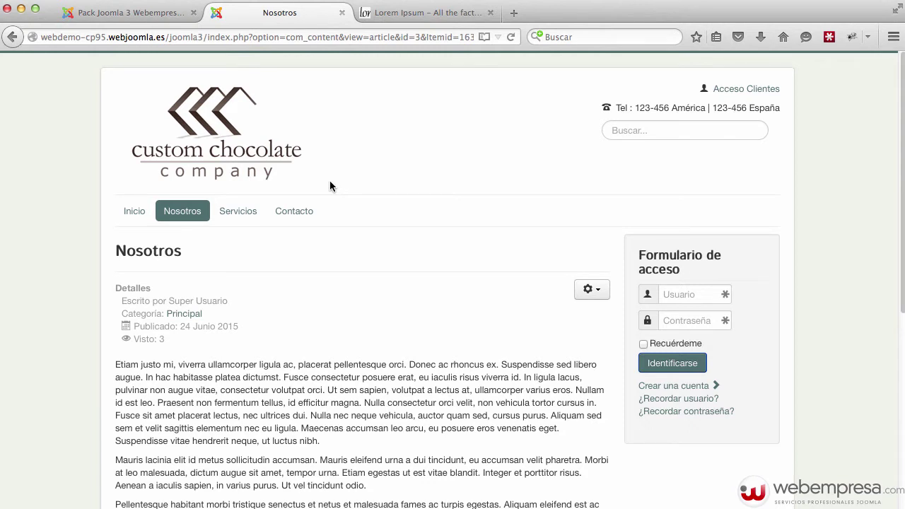
- Start a new main menu item titled "Blog" with the article type "Mostrar una categoría en formato blog"
{"action": "left_click", "coordinate": [148, 15]}
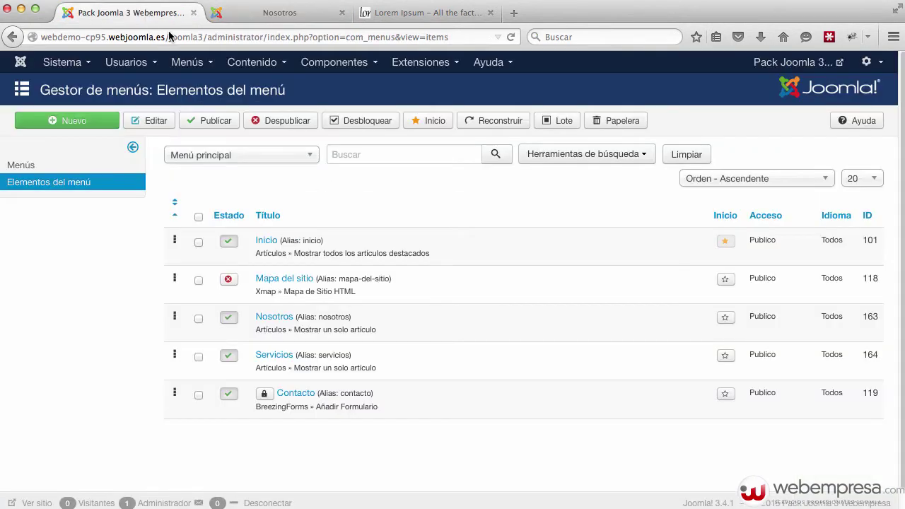
{"action": "left_click", "coordinate": [102, 127]}
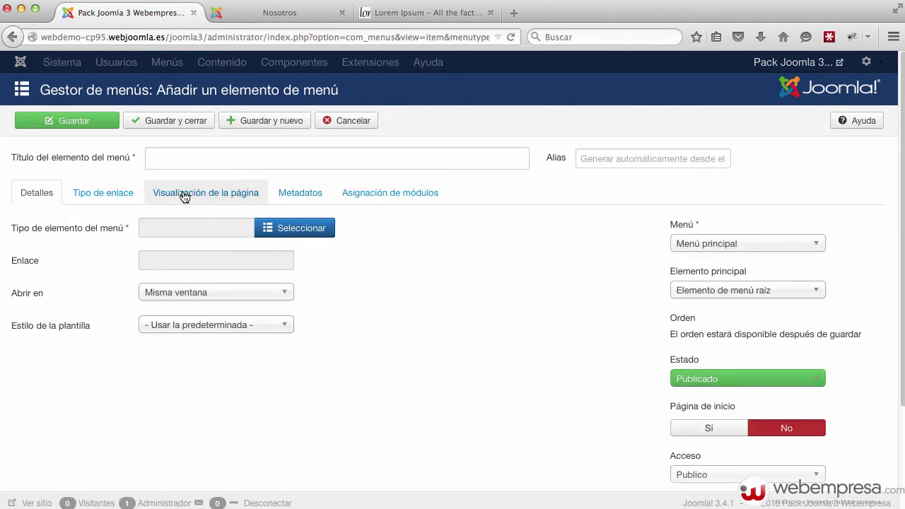
{"action": "left_click", "coordinate": [175, 156]}
{"action": "type", "text": "Blog"}
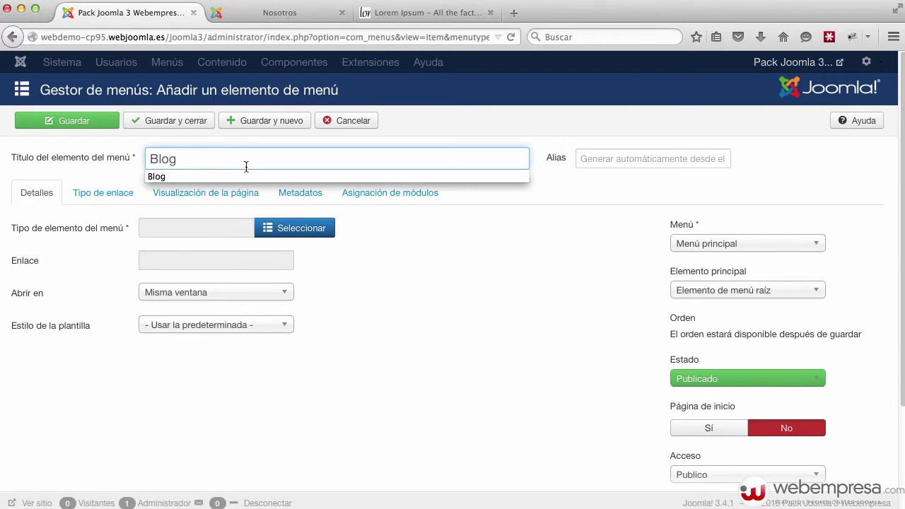
{"action": "left_click", "coordinate": [494, 296]}
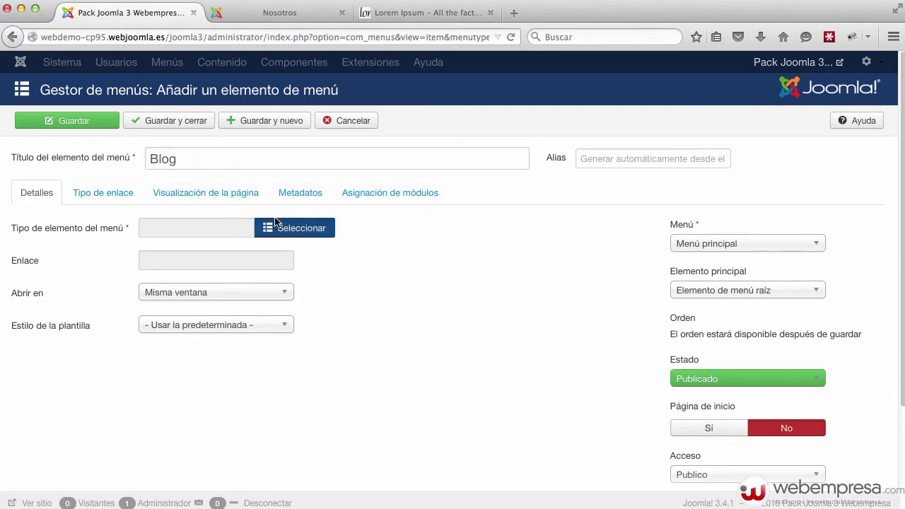
{"action": "left_click", "coordinate": [294, 228]}
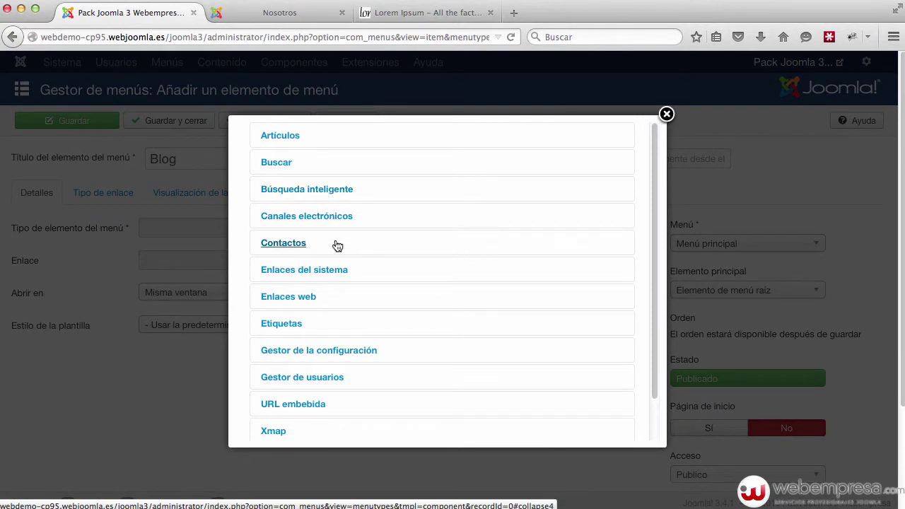
{"action": "left_click", "coordinate": [287, 138]}
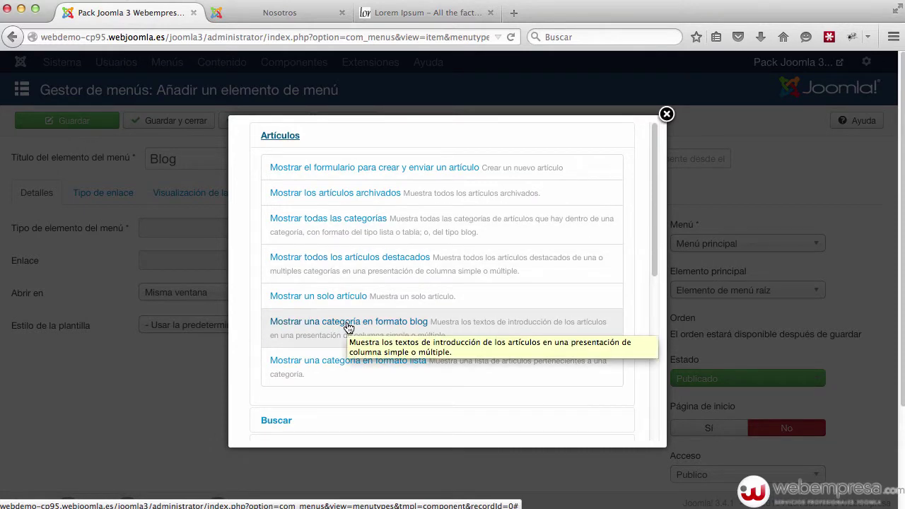
{"action": "left_click", "coordinate": [394, 325]}
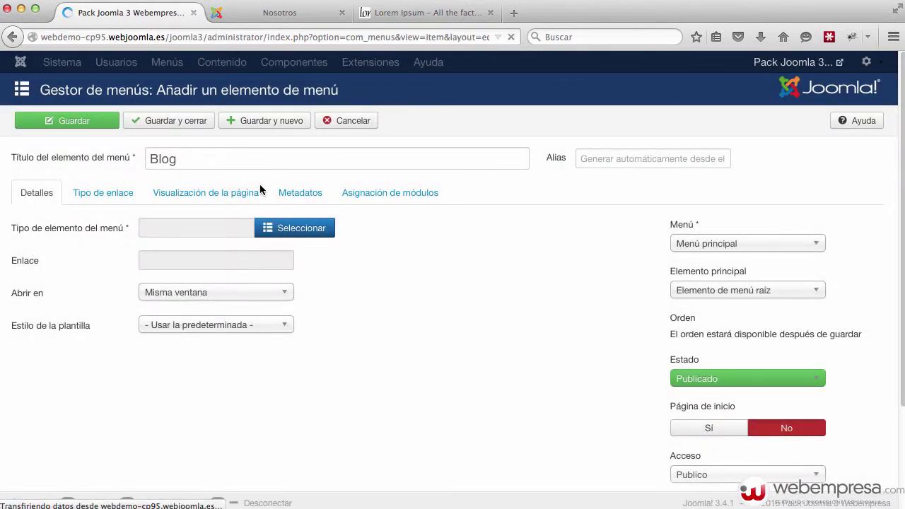
- Change the new menu item's title to "Noticias"
{"action": "left_click", "coordinate": [226, 156]}
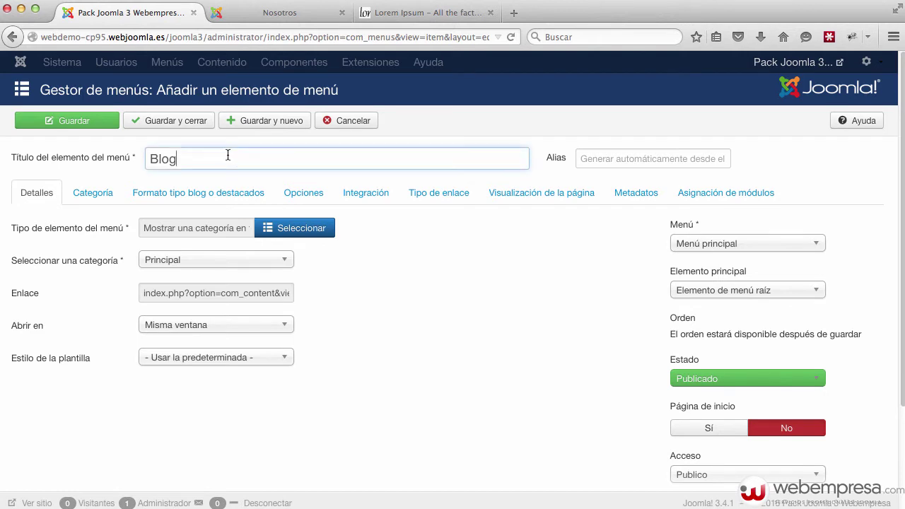
{"action": "double_click", "coordinate": [218, 156]}
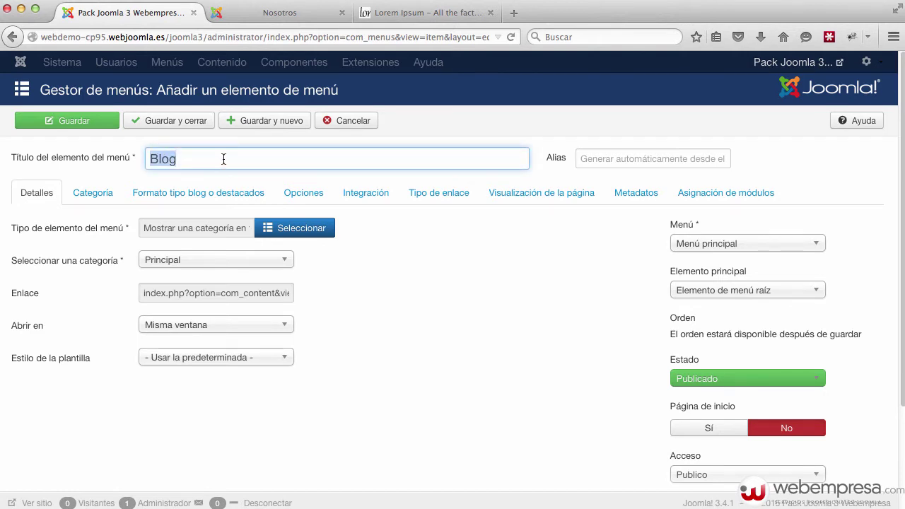
{"action": "type", "text": "No"}
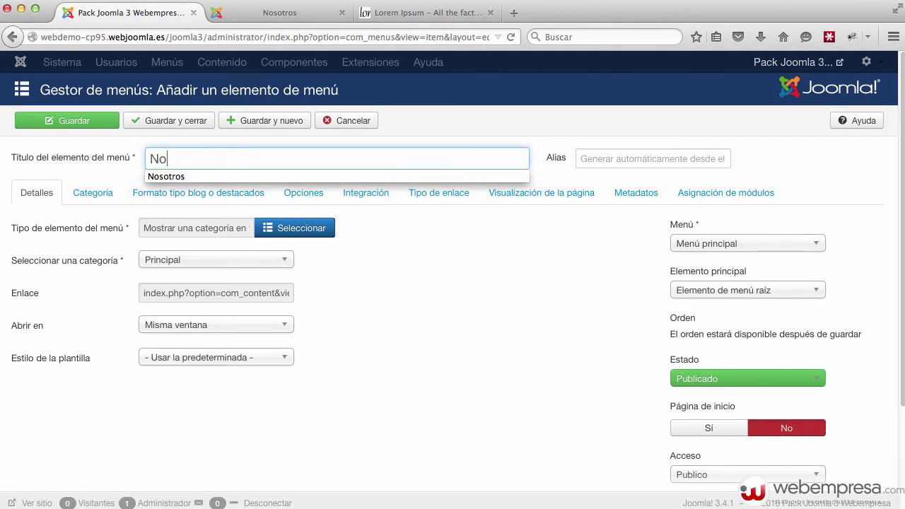
{"action": "type", "text": "ticias"}
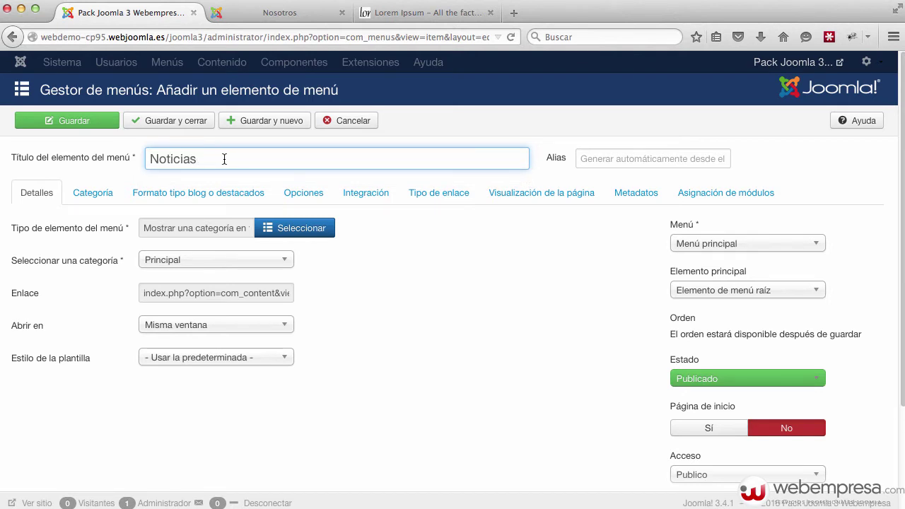
{"action": "left_click", "coordinate": [418, 272]}
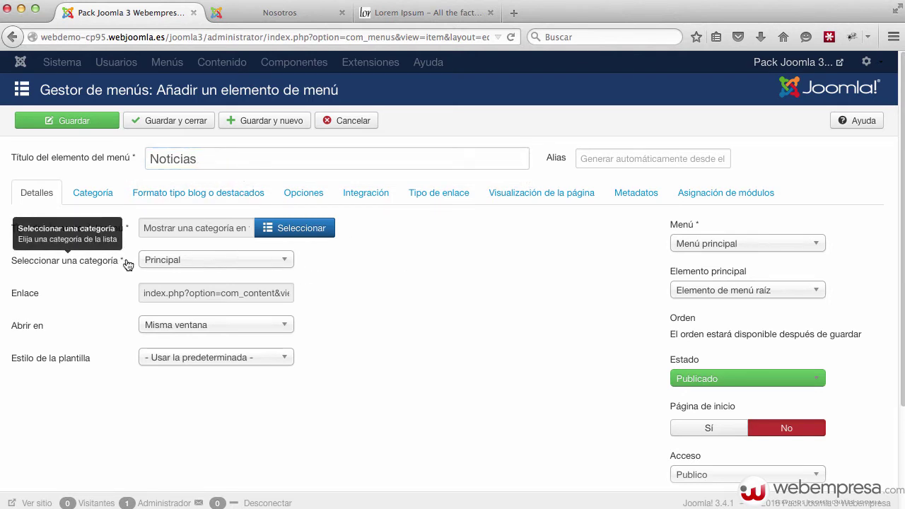
- Set the Noticias menu item's category to Blog, then save and close it
{"action": "left_click", "coordinate": [166, 262]}
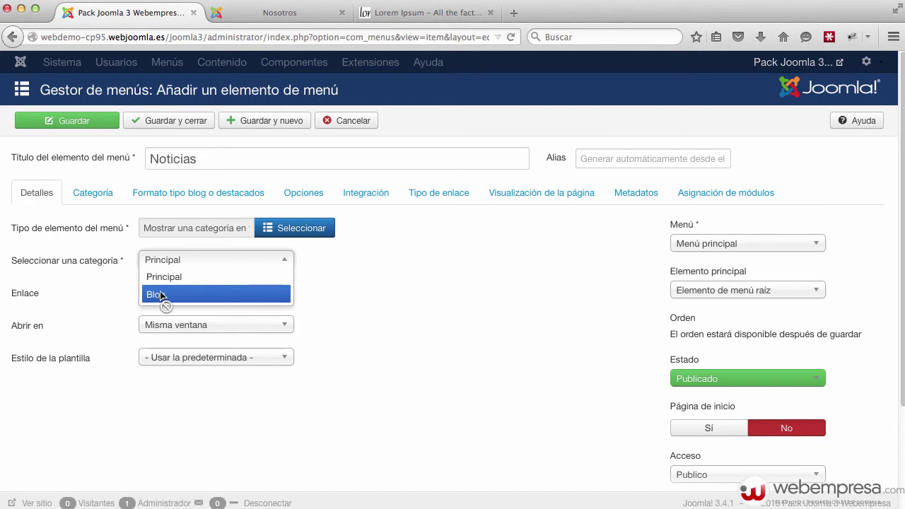
{"action": "left_click", "coordinate": [161, 295]}
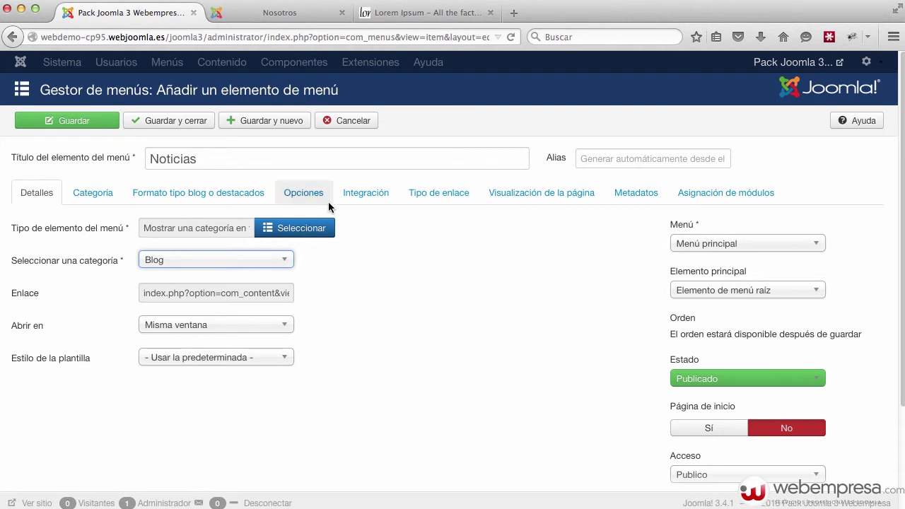
{"action": "left_click", "coordinate": [170, 125]}
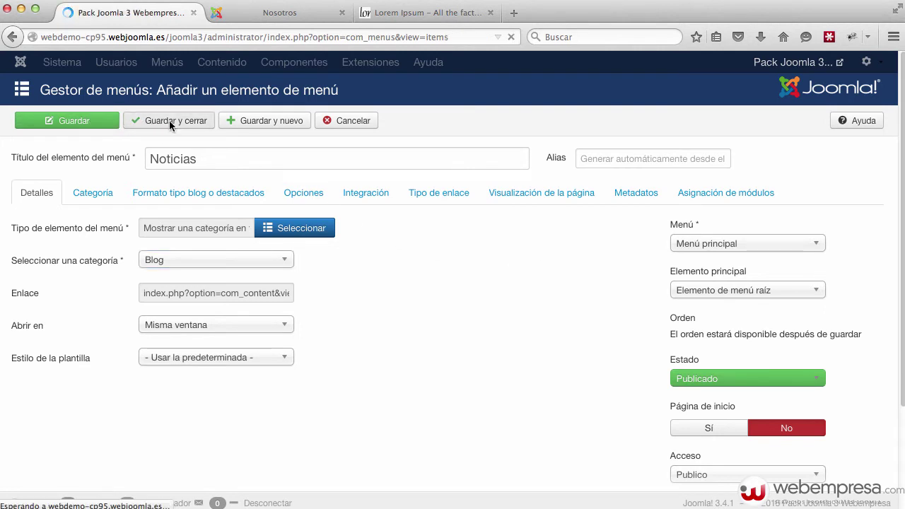
- Move the Contacto menu item below Noticias in the menu order and reload the public site
{"action": "scroll", "coordinate": [337, 241], "scroll_direction": "down", "scroll_amount": 3}
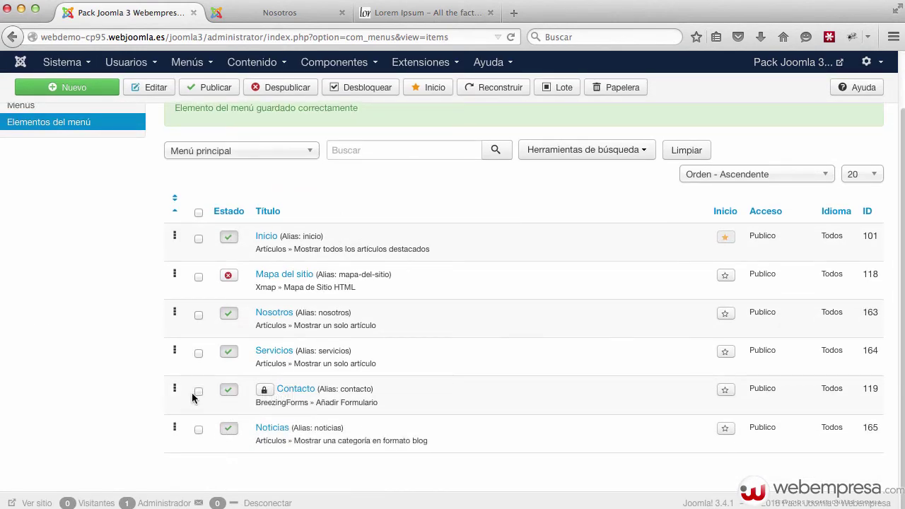
{"action": "left_click_drag", "start_coordinate": [176, 387], "coordinate": [177, 480]}
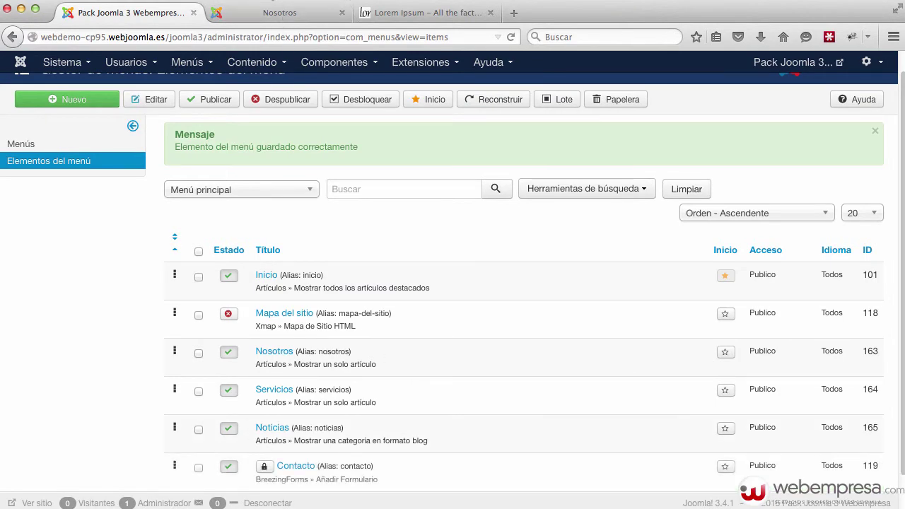
{"action": "left_click", "coordinate": [261, 15]}
{"action": "key", "text": "super+r"}
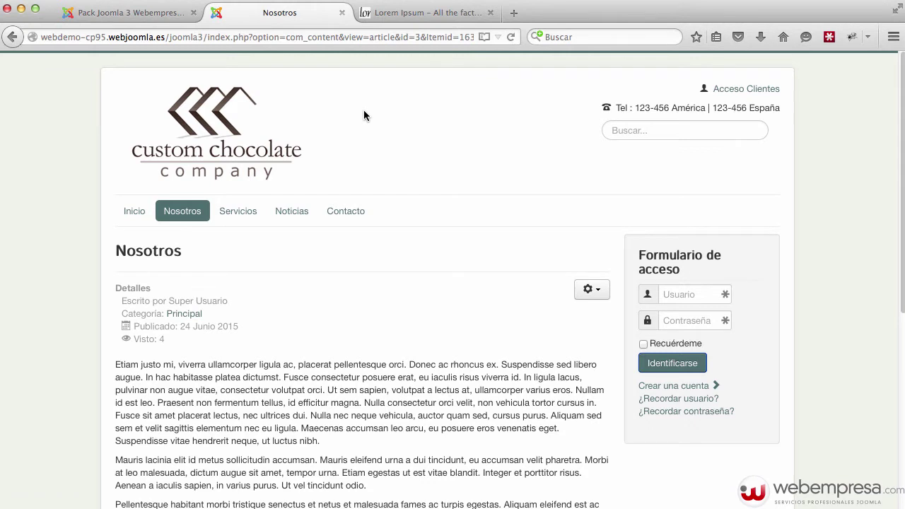
- Open the Noticias page on the public site and look through the layout of its blog articles
{"action": "left_click", "coordinate": [300, 212]}
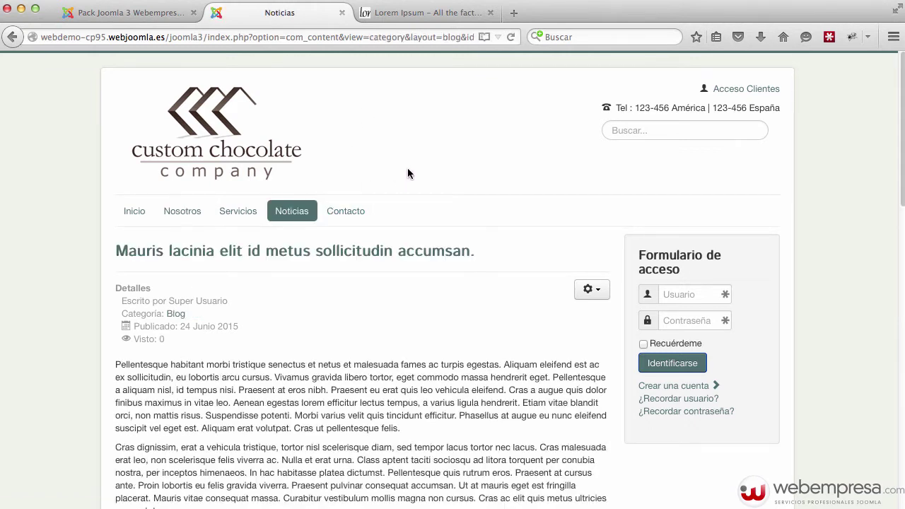
{"action": "scroll", "coordinate": [406, 170], "scroll_direction": "down", "scroll_amount": 10}
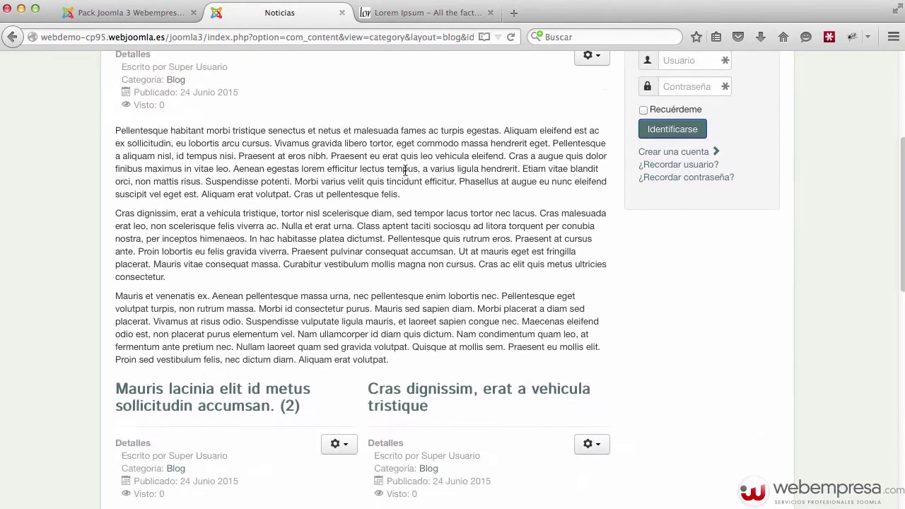
{"action": "scroll", "coordinate": [406, 171], "scroll_direction": "down", "scroll_amount": 6}
{"action": "scroll", "coordinate": [405, 169], "scroll_direction": "up", "scroll_amount": 15}
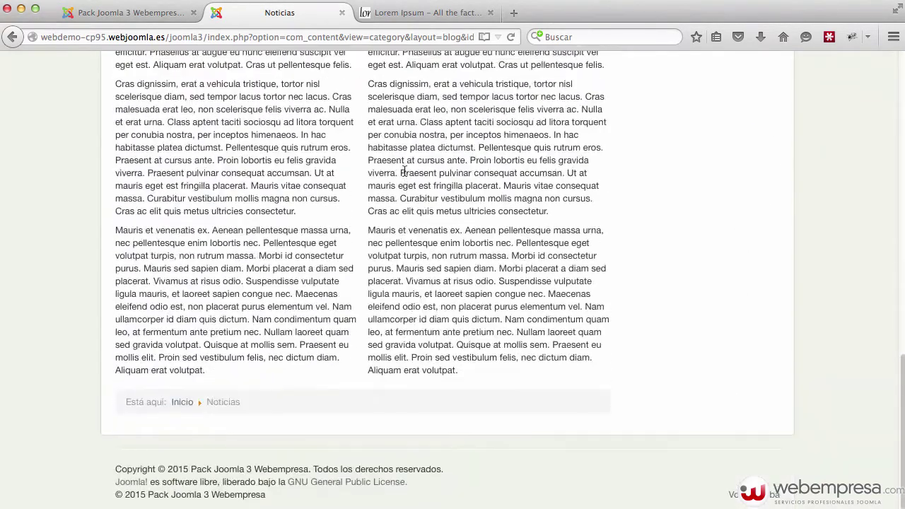
{"action": "scroll", "coordinate": [403, 170], "scroll_direction": "down", "scroll_amount": 5}
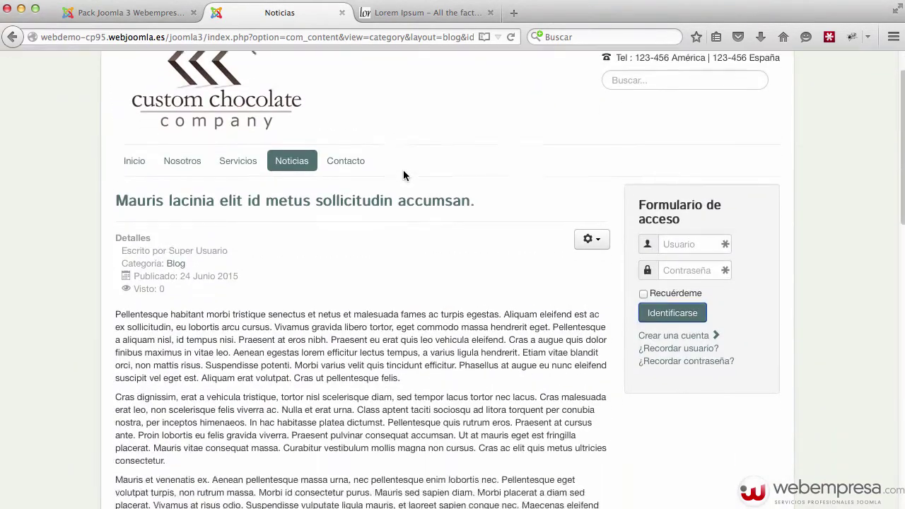
{"action": "scroll", "coordinate": [404, 171], "scroll_direction": "up", "scroll_amount": 5}
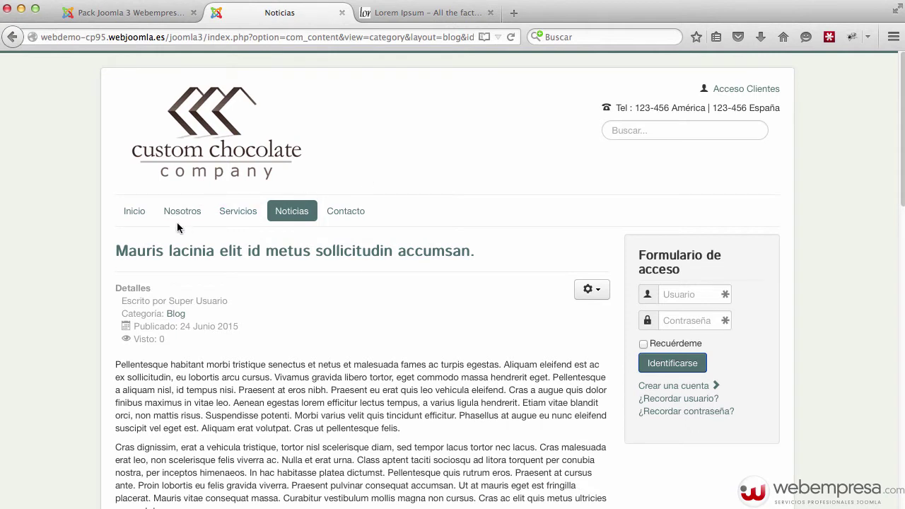
- View the Nosotros and Servicios pages on the public site, examining the article details under the title
{"action": "left_click", "coordinate": [196, 213]}
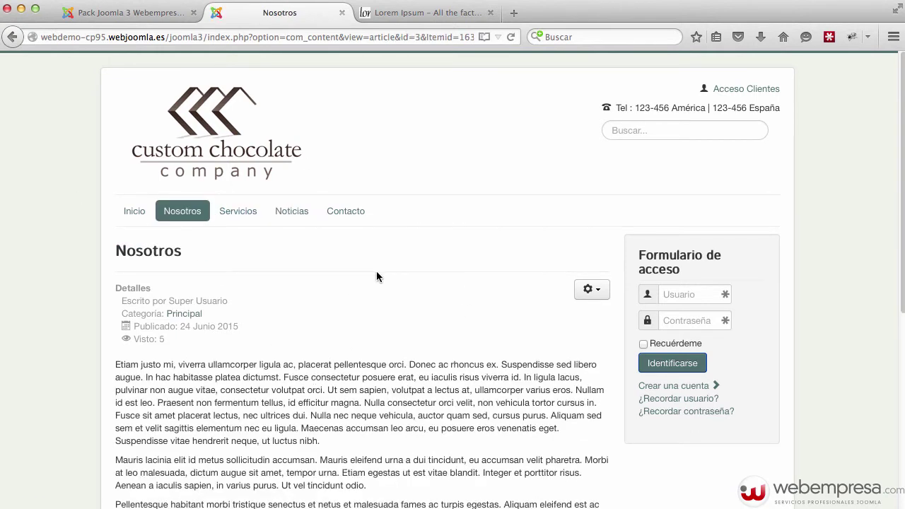
{"action": "scroll", "coordinate": [376, 272], "scroll_direction": "down", "scroll_amount": 1}
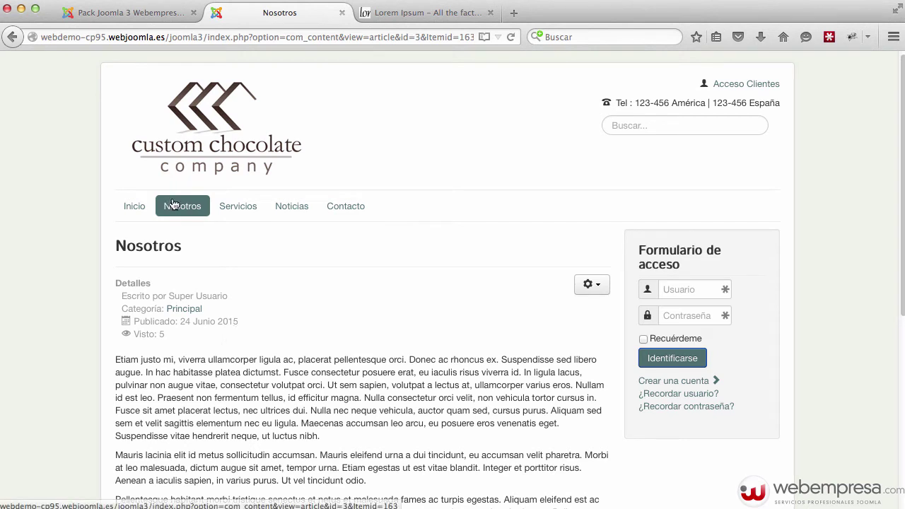
{"action": "left_click", "coordinate": [225, 212]}
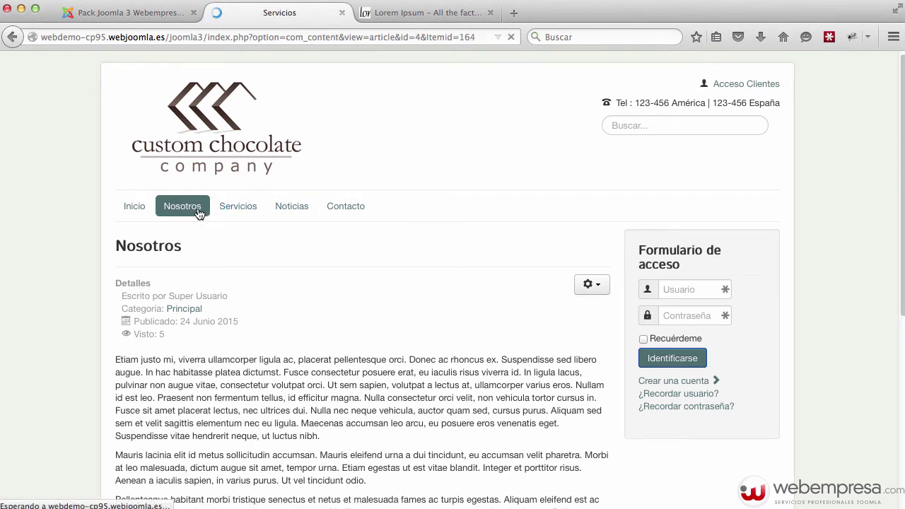
{"action": "left_click", "coordinate": [199, 214]}
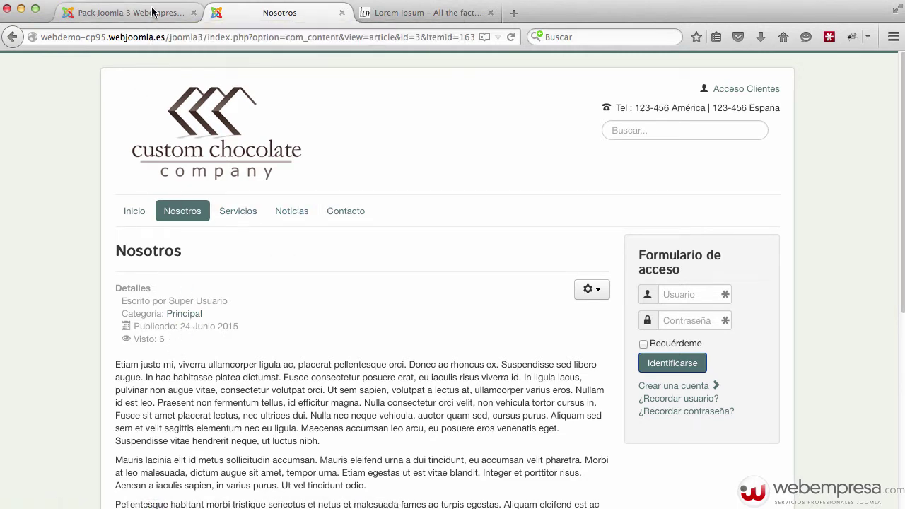
- Set Mostrar la categoría to Ocultar in the Nosotros menu item's options, save it and reload the public Nosotros page
{"action": "left_click", "coordinate": [127, 12]}
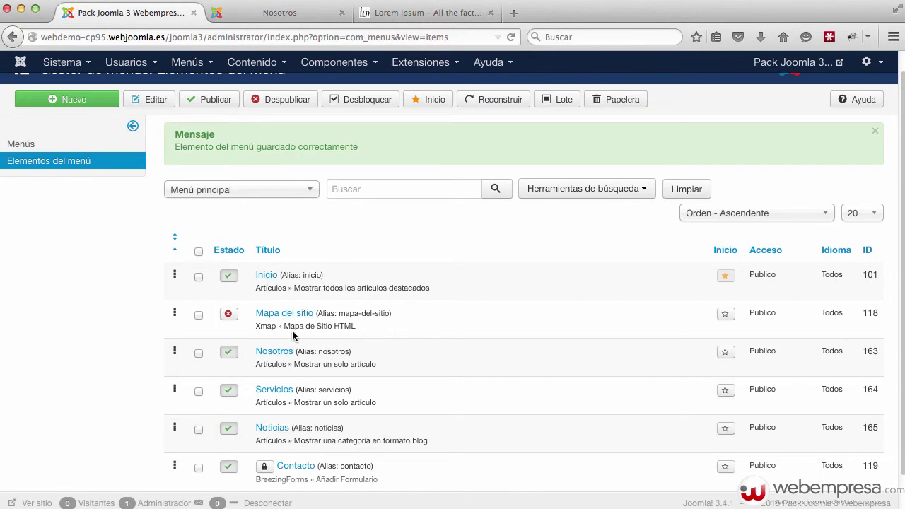
{"action": "left_click", "coordinate": [276, 351]}
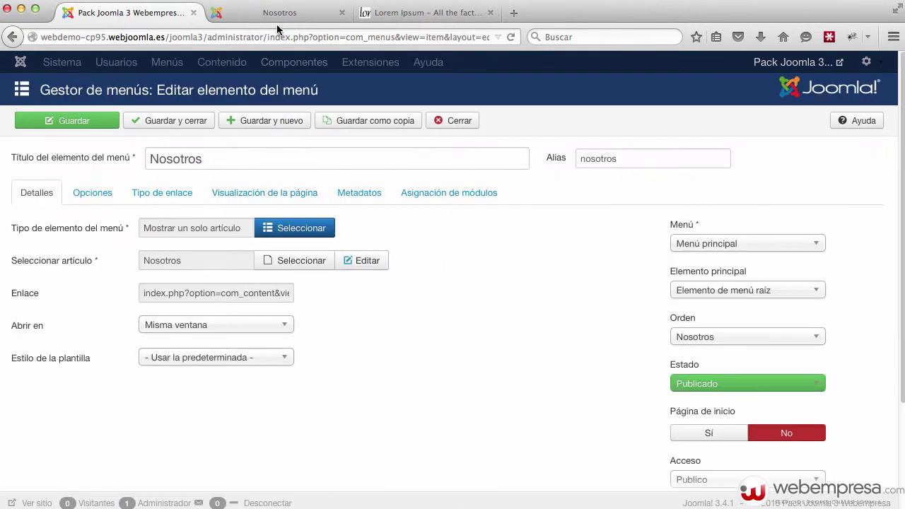
{"action": "left_click", "coordinate": [276, 16]}
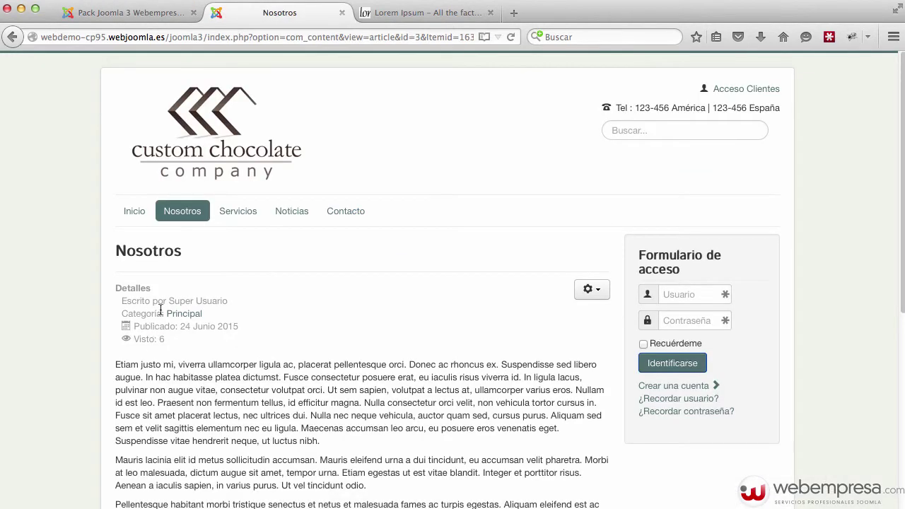
{"action": "left_click", "coordinate": [124, 13]}
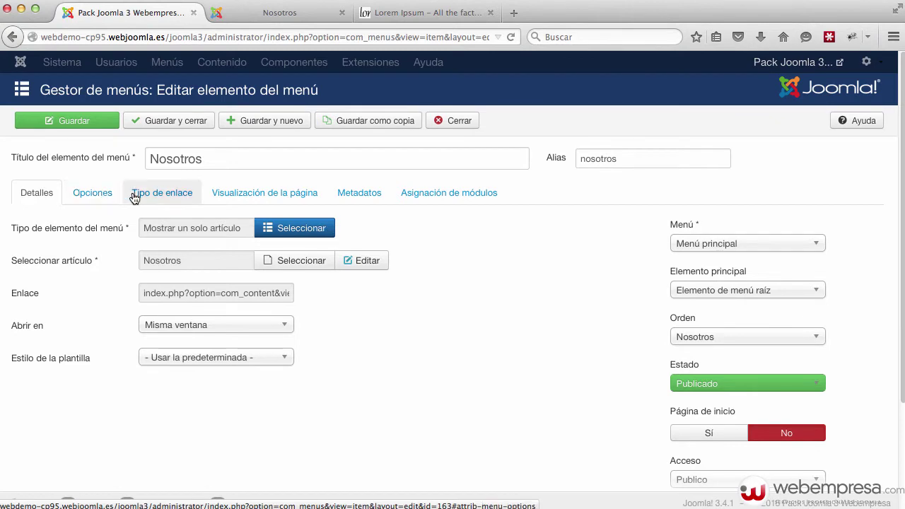
{"action": "left_click", "coordinate": [108, 195]}
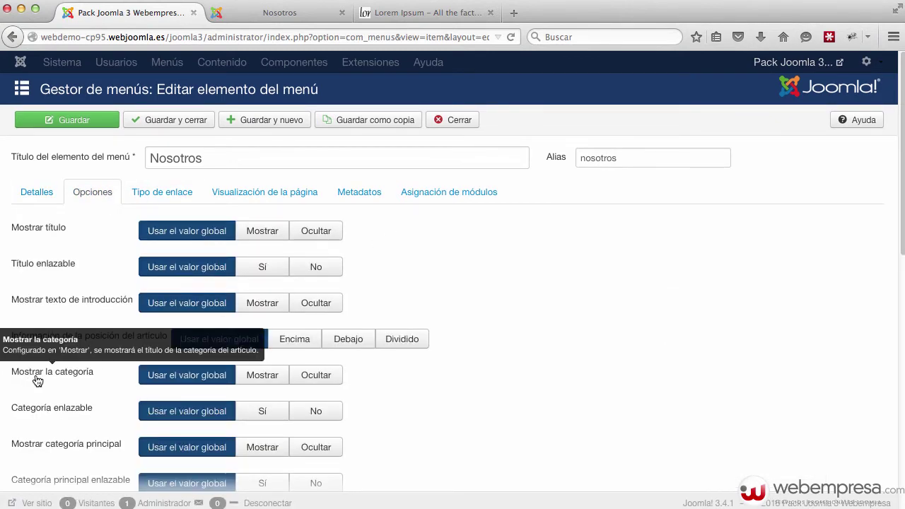
{"action": "left_click", "coordinate": [320, 380]}
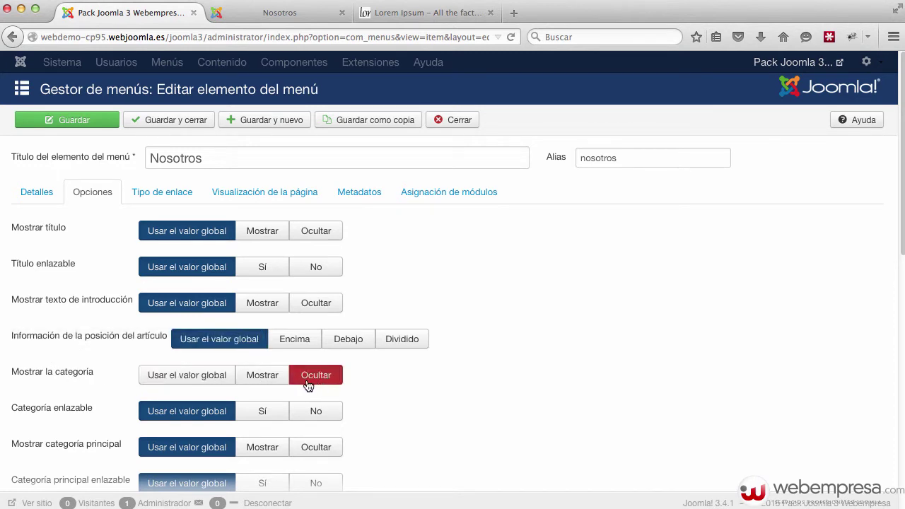
{"action": "left_click", "coordinate": [58, 117]}
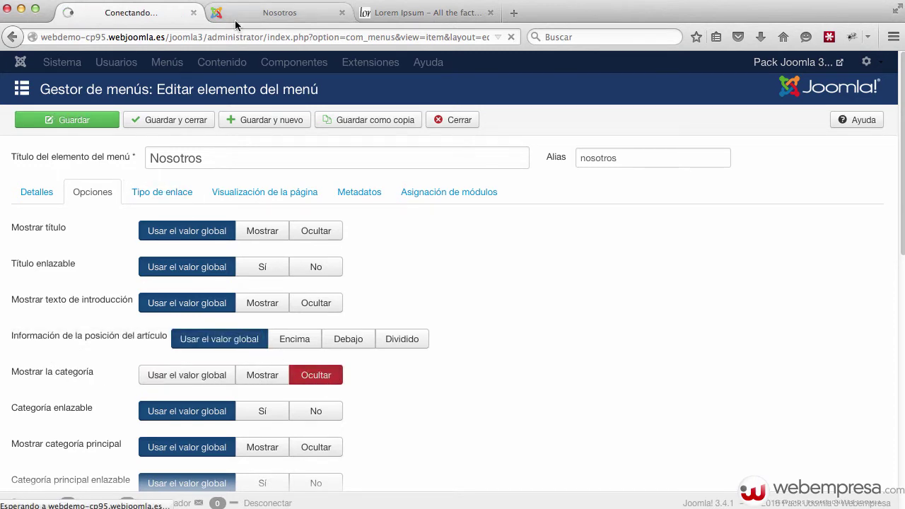
{"action": "left_click", "coordinate": [242, 12]}
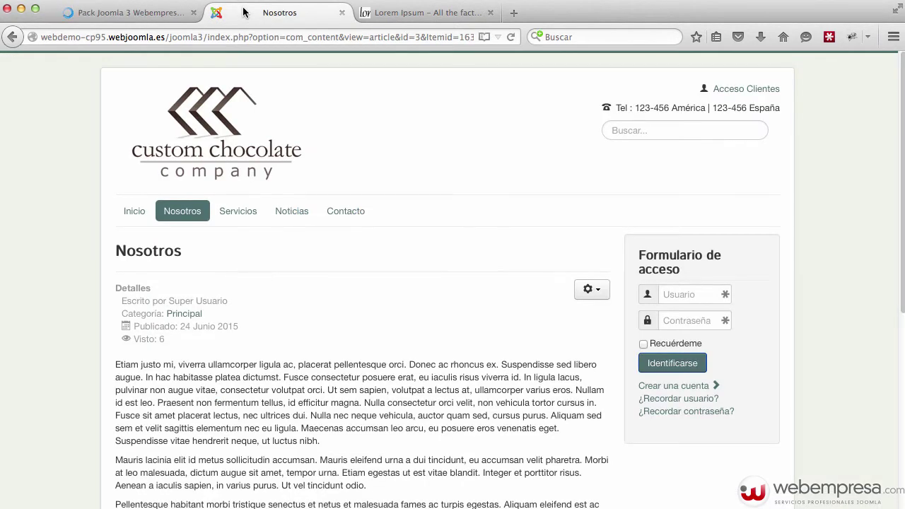
{"action": "key", "text": "super+r"}
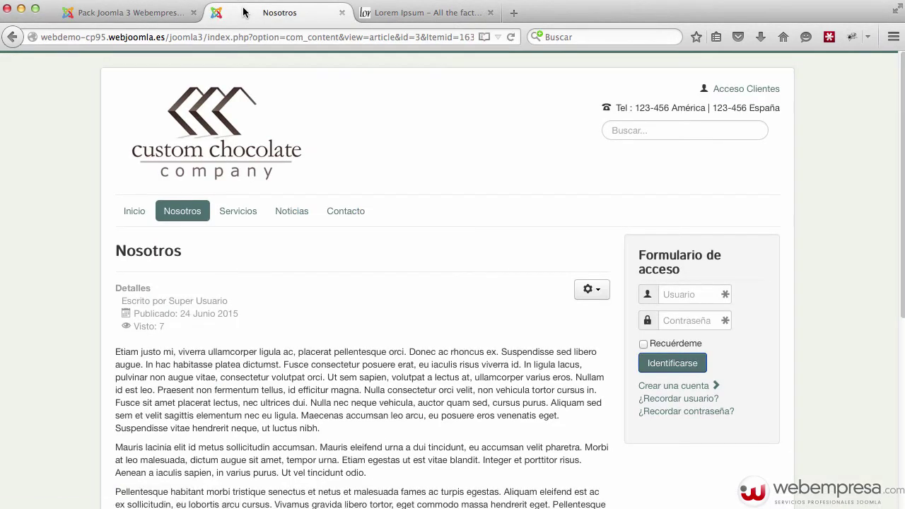
- Return the Nosotros menu item's Mostrar la categoría option to Usar el valor global, then save and close the item
{"action": "left_click", "coordinate": [155, 14]}
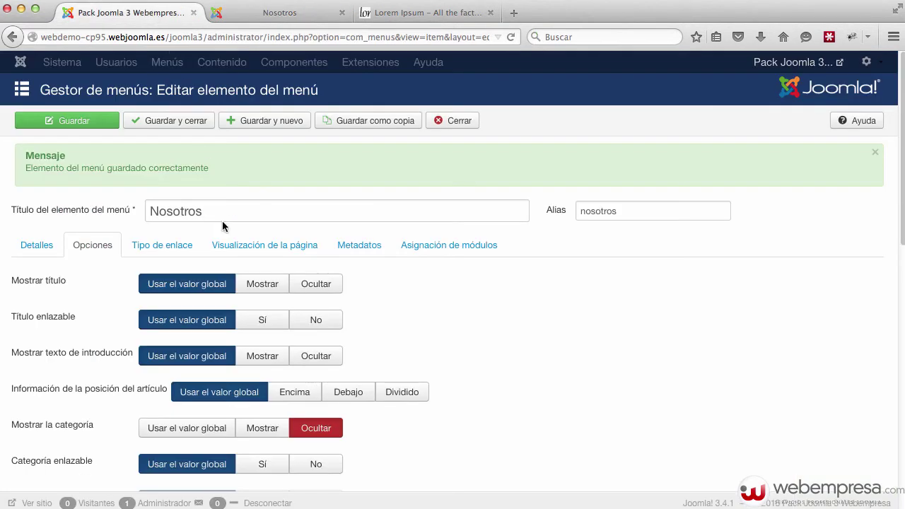
{"action": "left_click", "coordinate": [206, 429]}
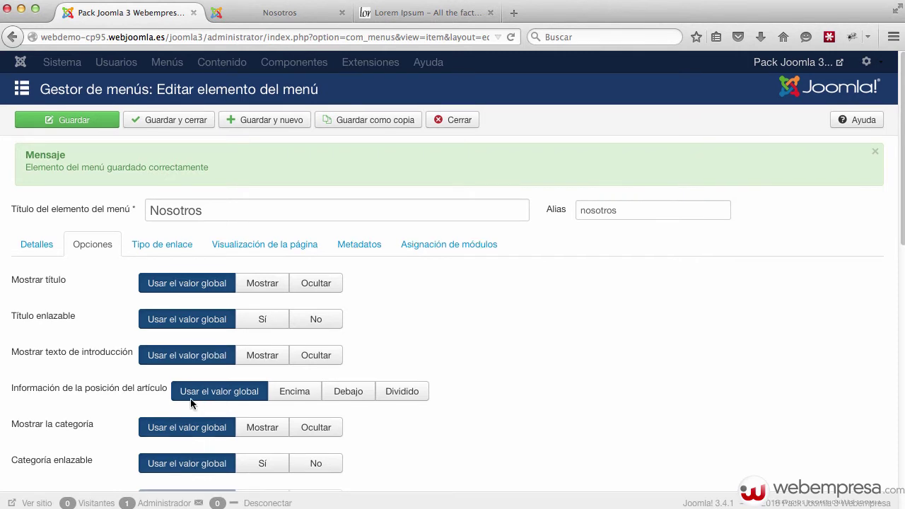
{"action": "left_click", "coordinate": [85, 125]}
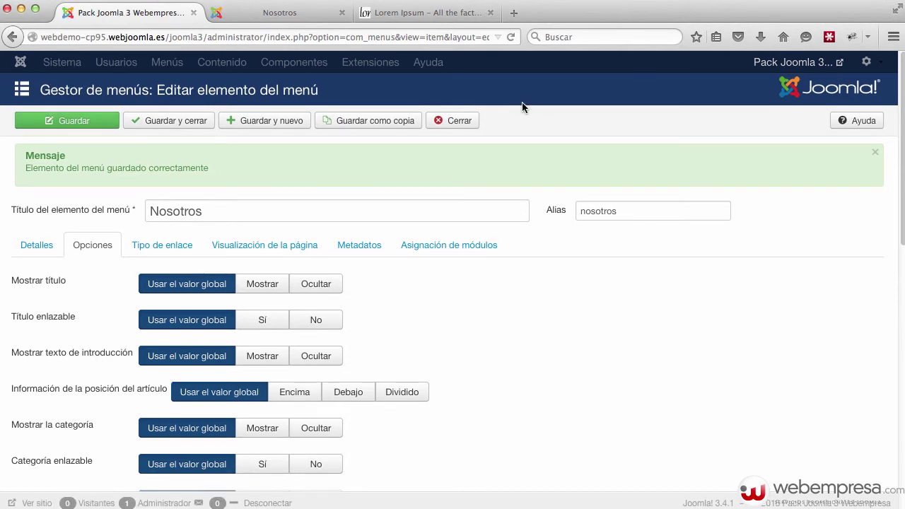
{"action": "left_click", "coordinate": [246, 14]}
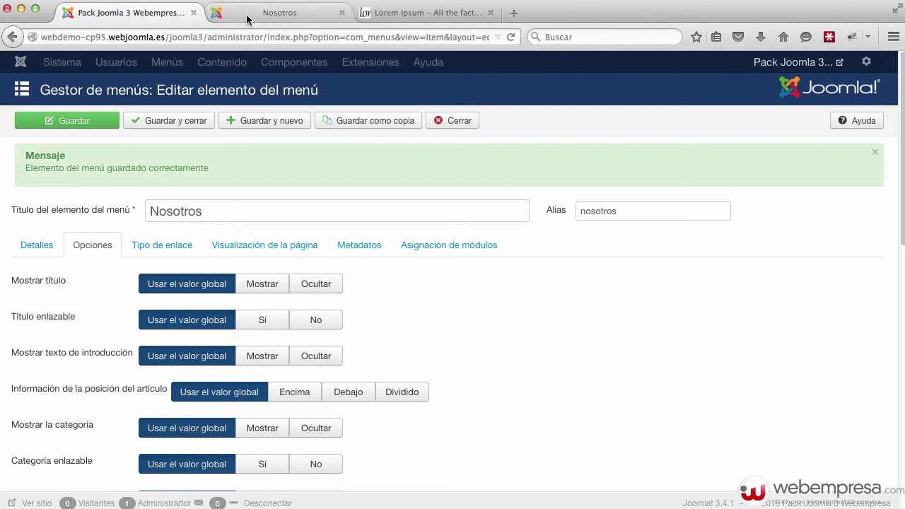
{"action": "left_click", "coordinate": [141, 13]}
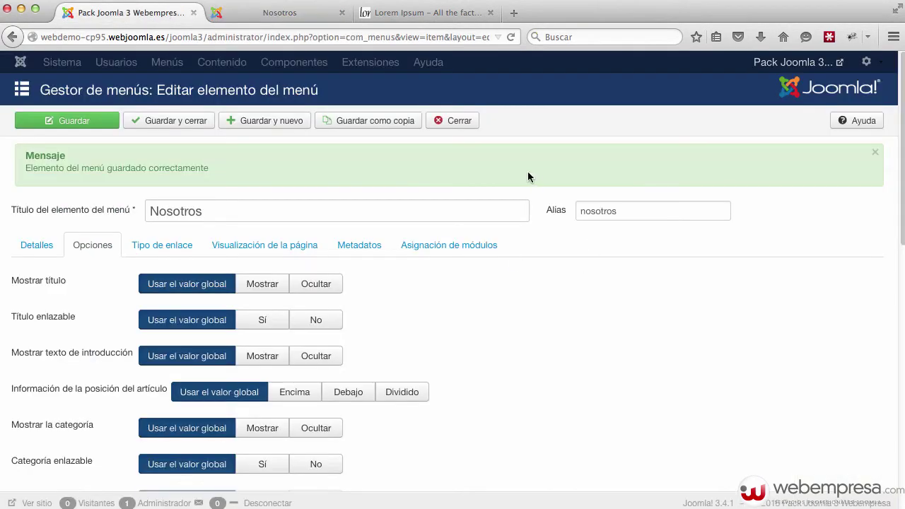
{"action": "left_click", "coordinate": [452, 121]}
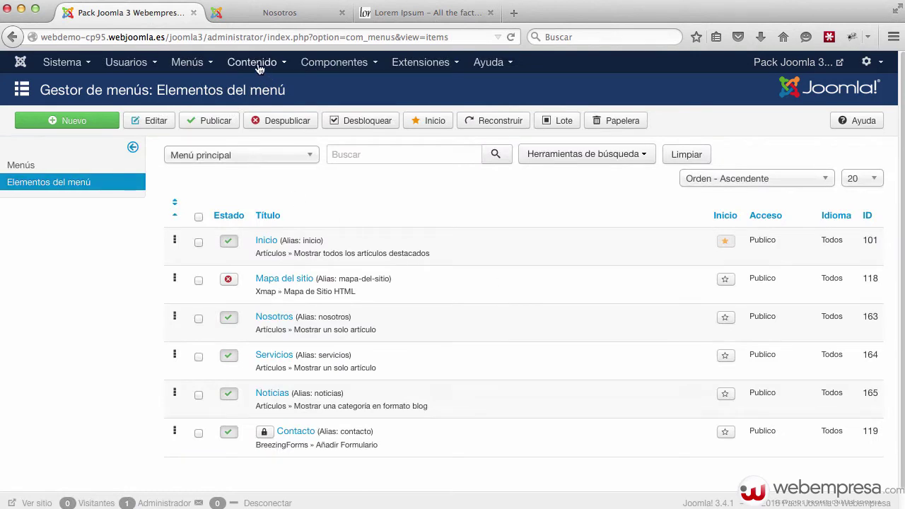
- In the article manager's global options, set Mostrar la categoría to Ocultar and save the configuration
{"action": "left_click", "coordinate": [259, 68]}
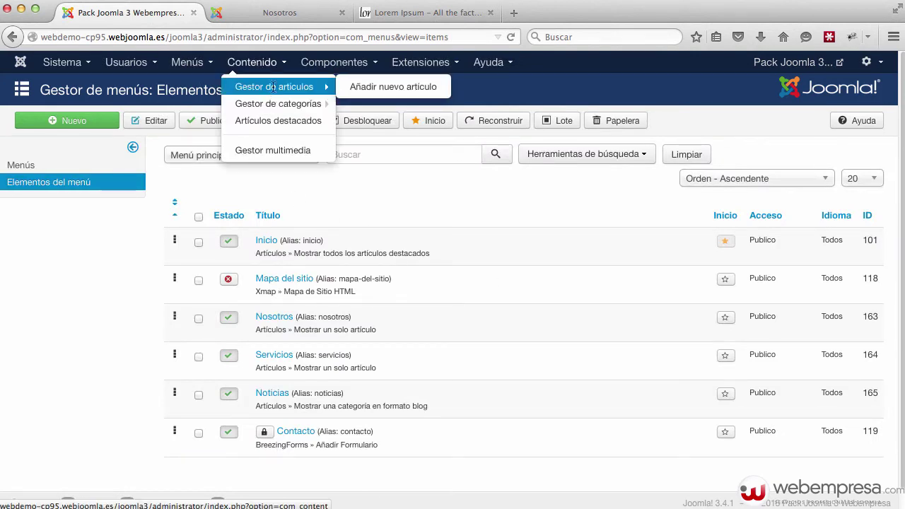
{"action": "left_click", "coordinate": [274, 87]}
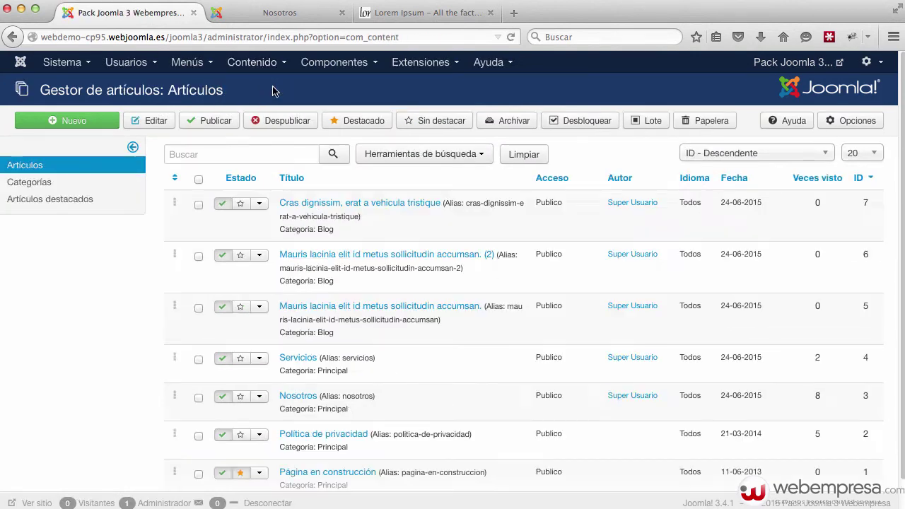
{"action": "left_click", "coordinate": [858, 124]}
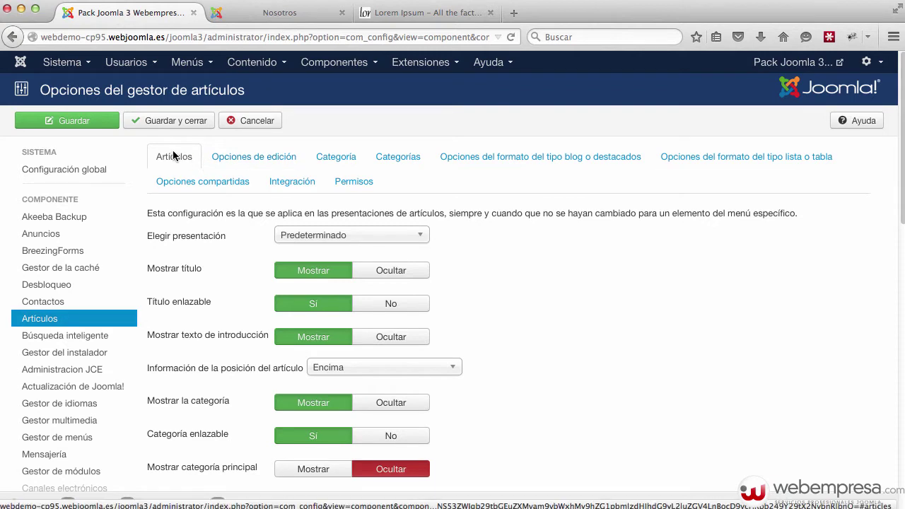
{"action": "scroll", "coordinate": [568, 274], "scroll_direction": "down", "scroll_amount": 2}
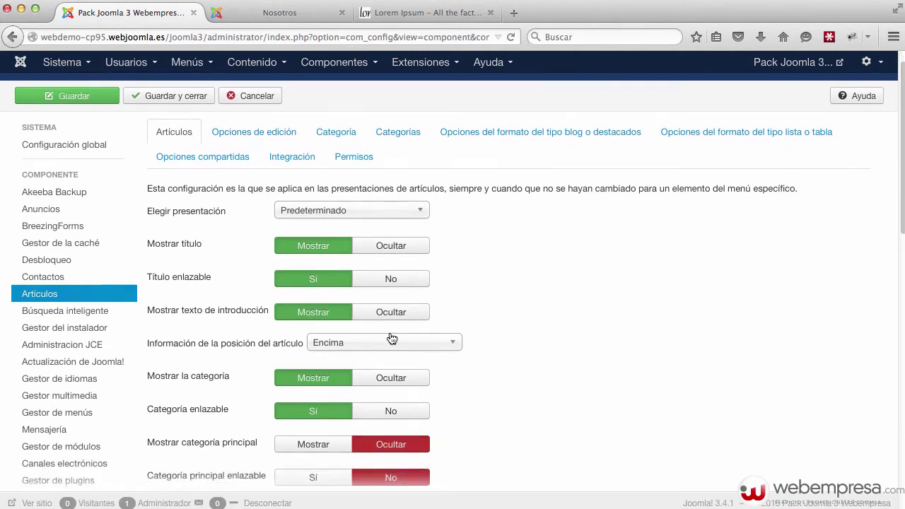
{"action": "left_click", "coordinate": [395, 378]}
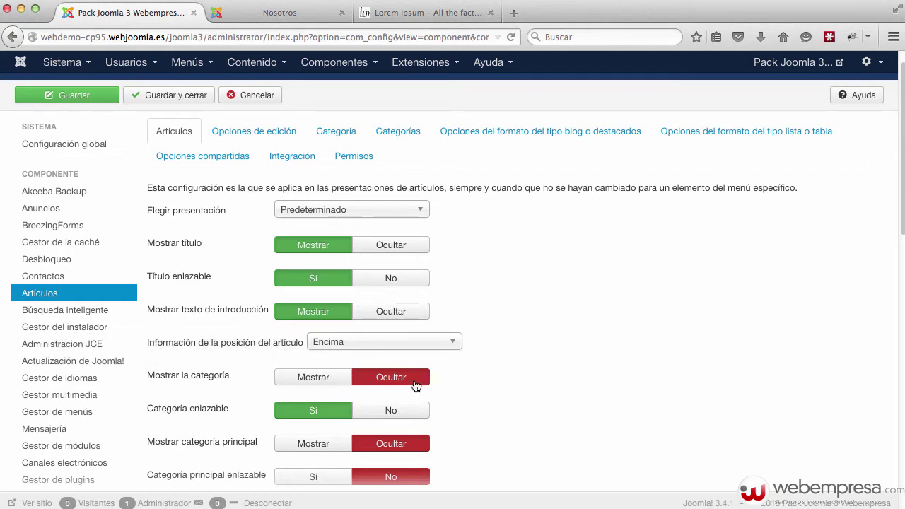
{"action": "left_click", "coordinate": [68, 93]}
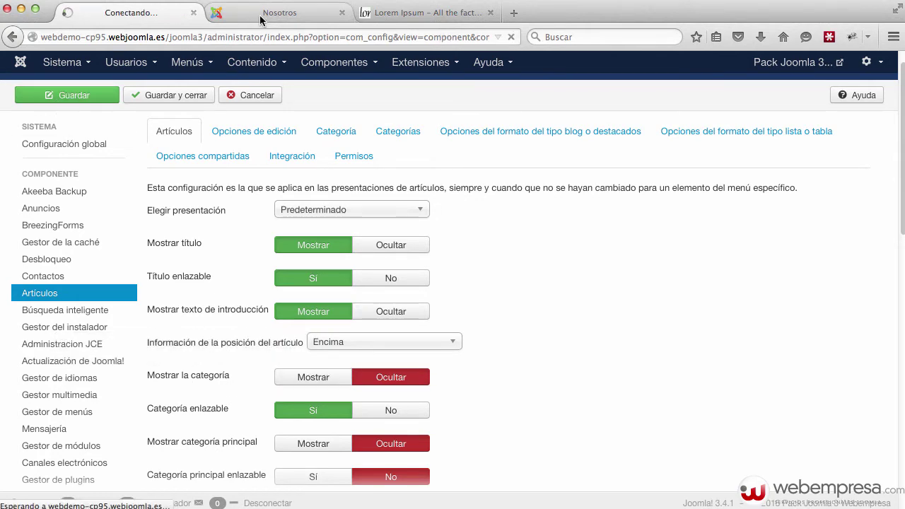
- Reload the public site and check the article details on the Nosotros, Servicios and Noticias pages
{"action": "left_click", "coordinate": [261, 21]}
{"action": "key", "text": "super+r"}
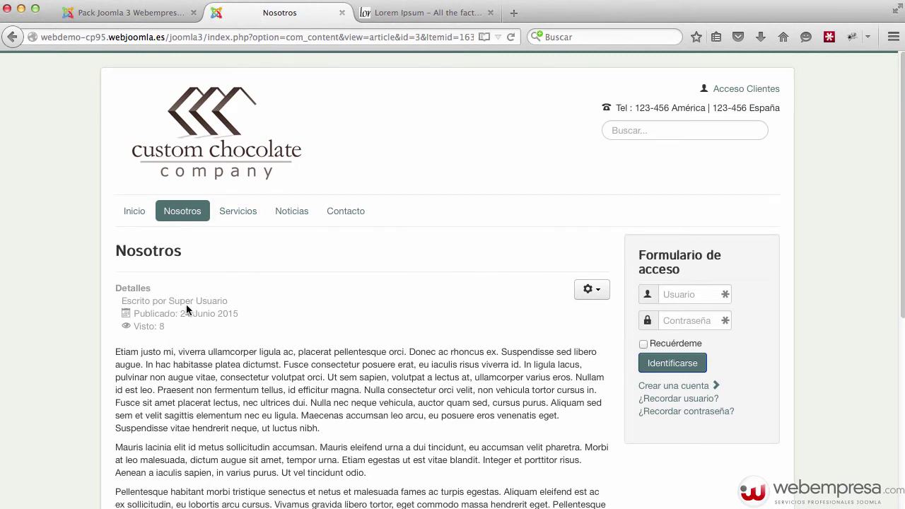
{"action": "left_click", "coordinate": [245, 210]}
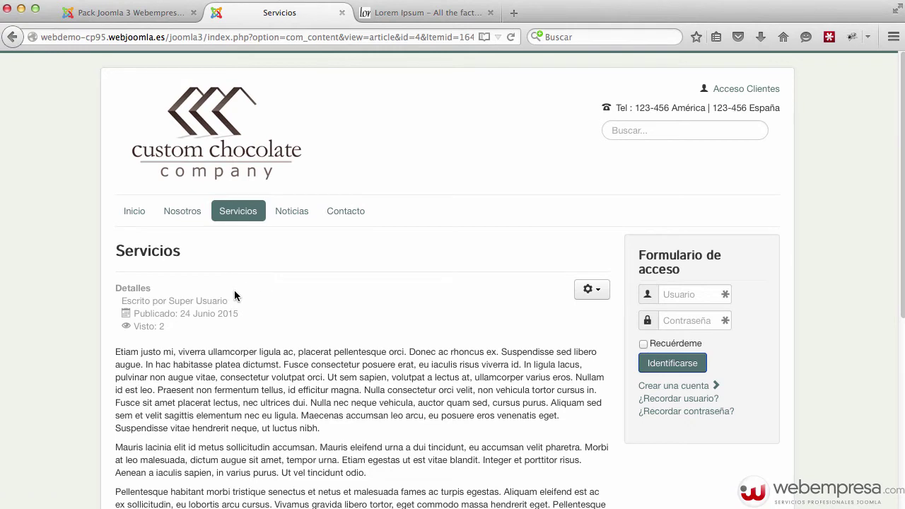
{"action": "left_click", "coordinate": [191, 213]}
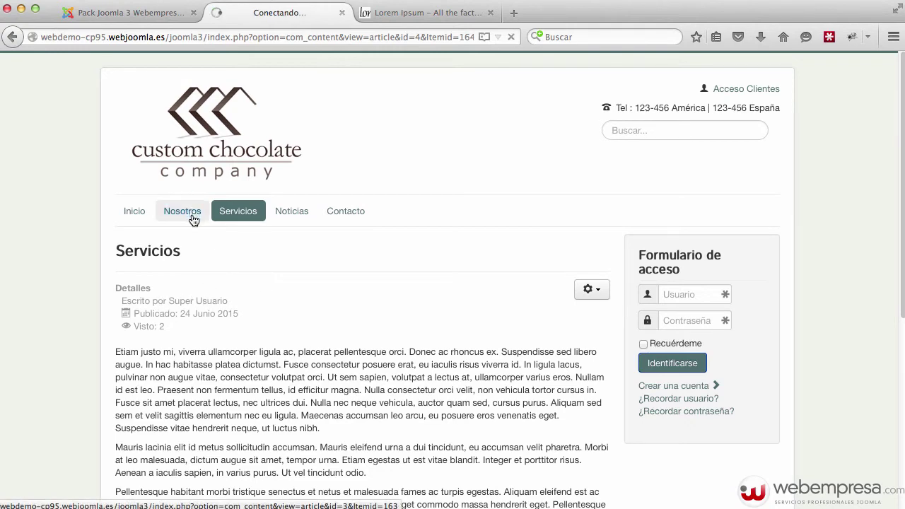
{"action": "left_click", "coordinate": [292, 215]}
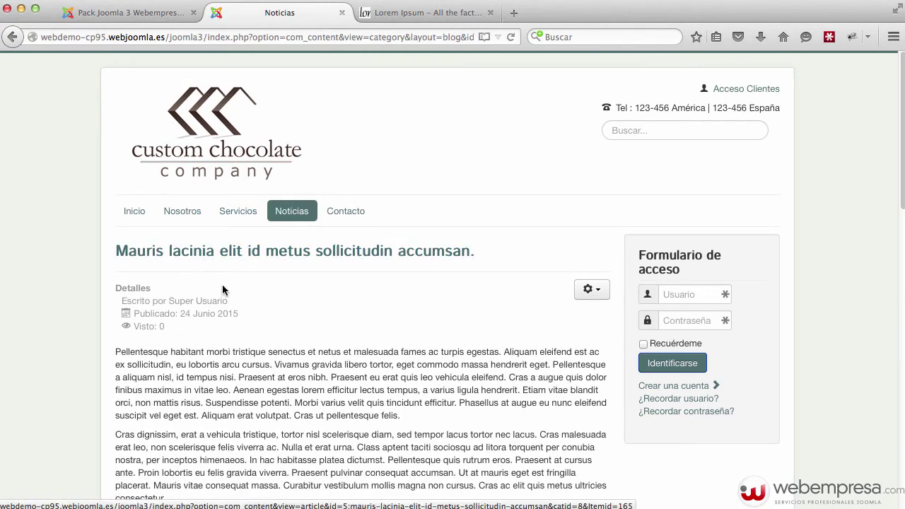
{"action": "left_click", "coordinate": [181, 211]}
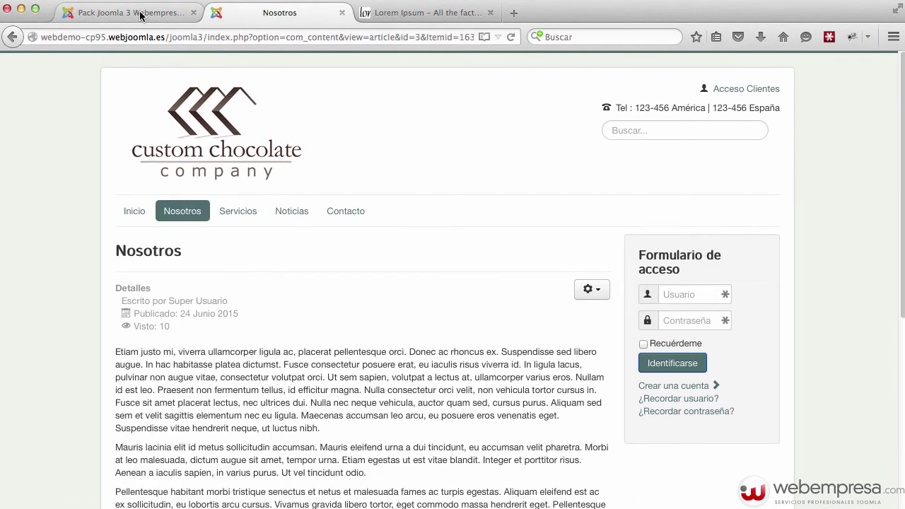
- Set Mostrar autor, Mostrar fecha de publicación and Mostrar navegación to Ocultar in the global article options
{"action": "left_click", "coordinate": [140, 15]}
{"action": "scroll", "coordinate": [575, 375], "scroll_direction": "down", "scroll_amount": 3}
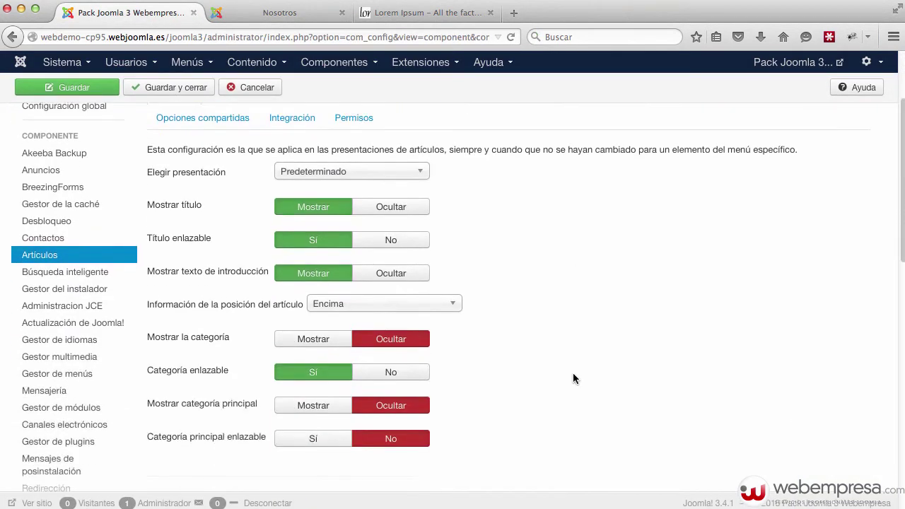
{"action": "scroll", "coordinate": [573, 374], "scroll_direction": "down", "scroll_amount": 1}
{"action": "scroll", "coordinate": [573, 374], "scroll_direction": "down", "scroll_amount": 3}
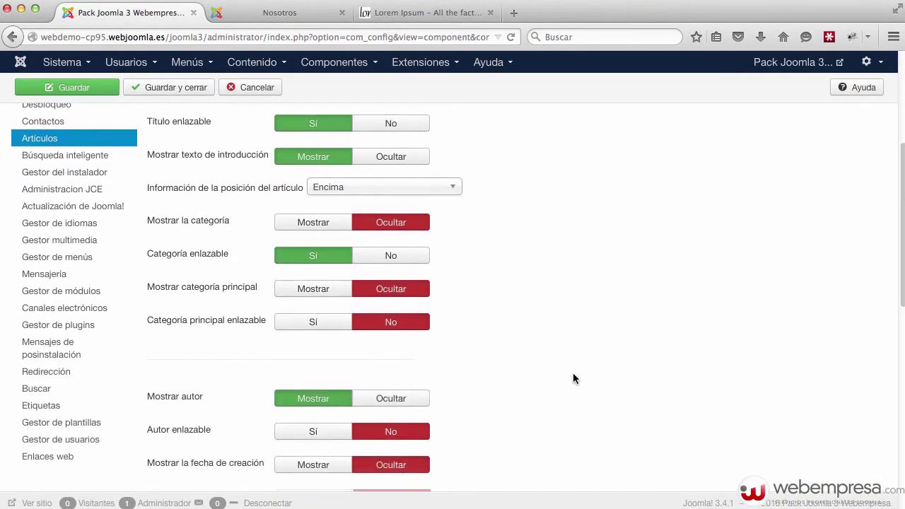
{"action": "left_click", "coordinate": [382, 401]}
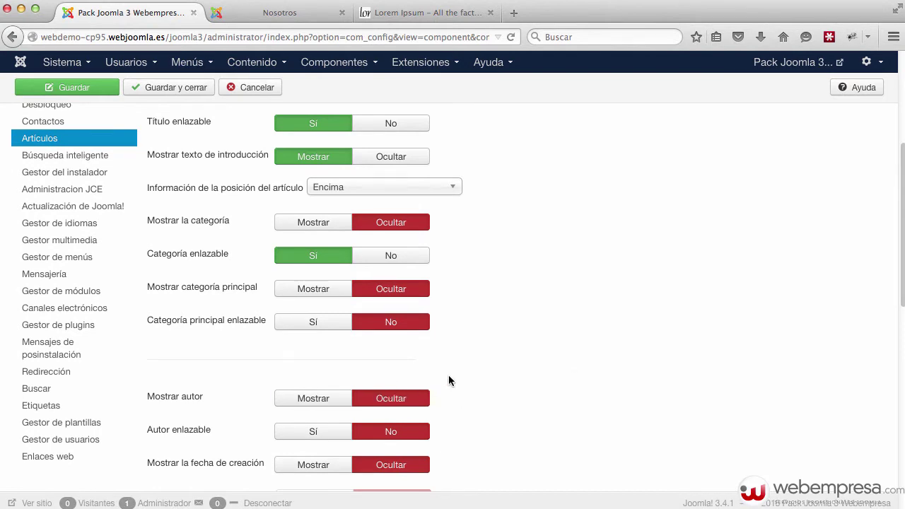
{"action": "scroll", "coordinate": [450, 374], "scroll_direction": "down", "scroll_amount": 3}
{"action": "left_click", "coordinate": [381, 432]}
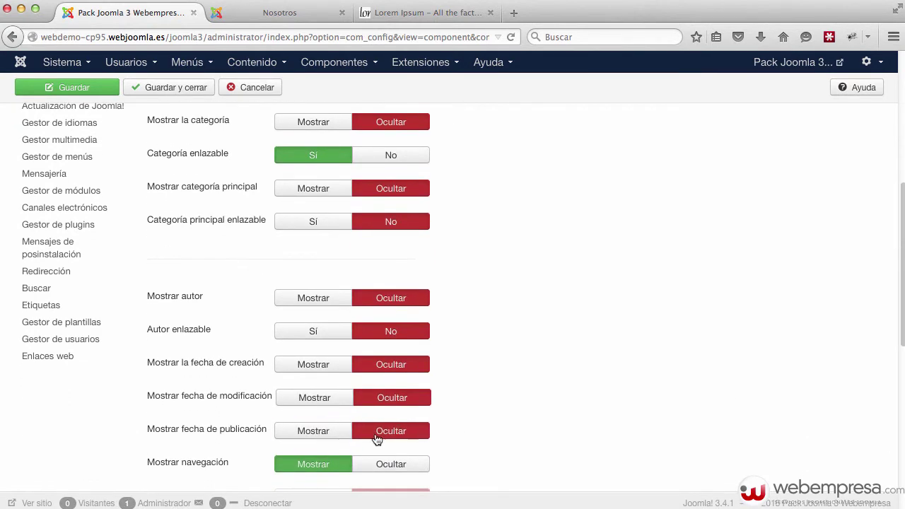
{"action": "left_click", "coordinate": [388, 473]}
- Set Mostrar iconos, the Imprimir and Correo icons, and Mostrar impresiones to Ocultar in the global article options
{"action": "scroll", "coordinate": [554, 384], "scroll_direction": "down", "scroll_amount": 3}
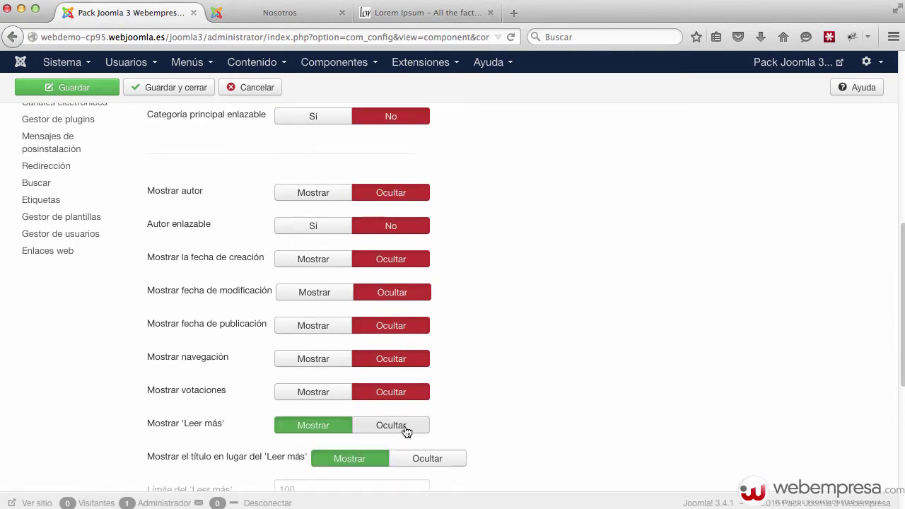
{"action": "scroll", "coordinate": [406, 431], "scroll_direction": "down", "scroll_amount": 5}
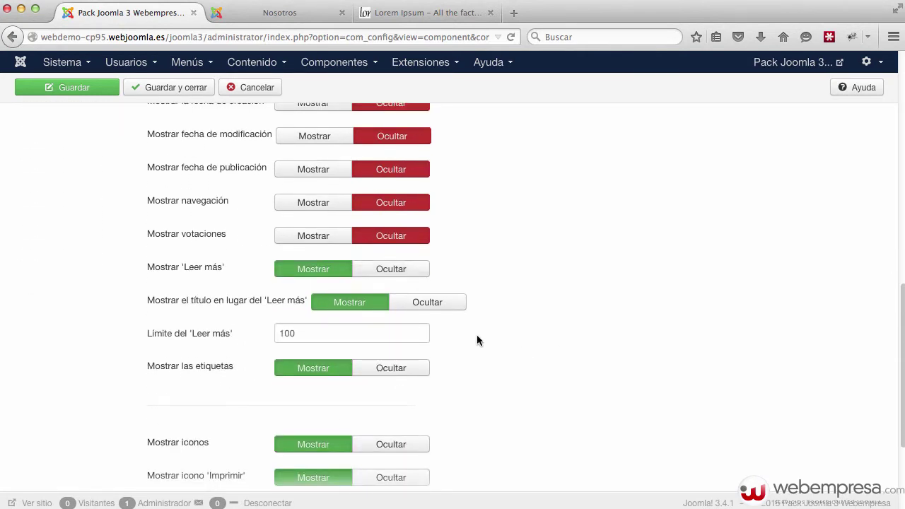
{"action": "scroll", "coordinate": [479, 381], "scroll_direction": "down", "scroll_amount": 2}
{"action": "left_click", "coordinate": [401, 390]}
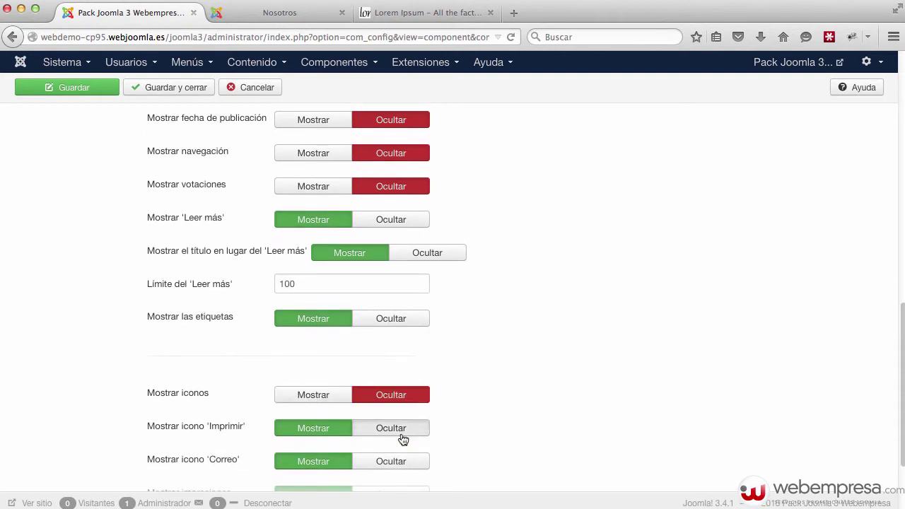
{"action": "left_click", "coordinate": [402, 423]}
{"action": "scroll", "coordinate": [525, 460], "scroll_direction": "down", "scroll_amount": 1}
{"action": "left_click", "coordinate": [395, 422]}
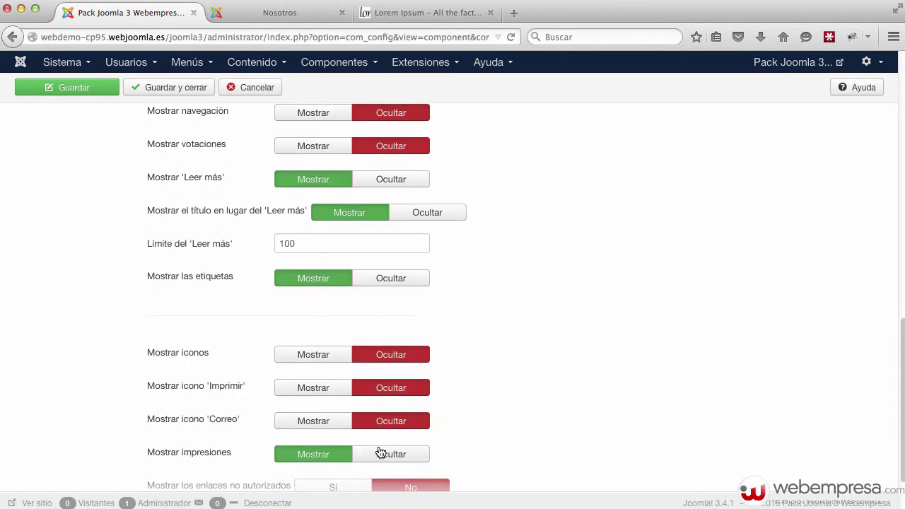
{"action": "left_click", "coordinate": [381, 455]}
{"action": "scroll", "coordinate": [690, 386], "scroll_direction": "down", "scroll_amount": 3}
{"action": "scroll", "coordinate": [642, 342], "scroll_direction": "up", "scroll_amount": 4}
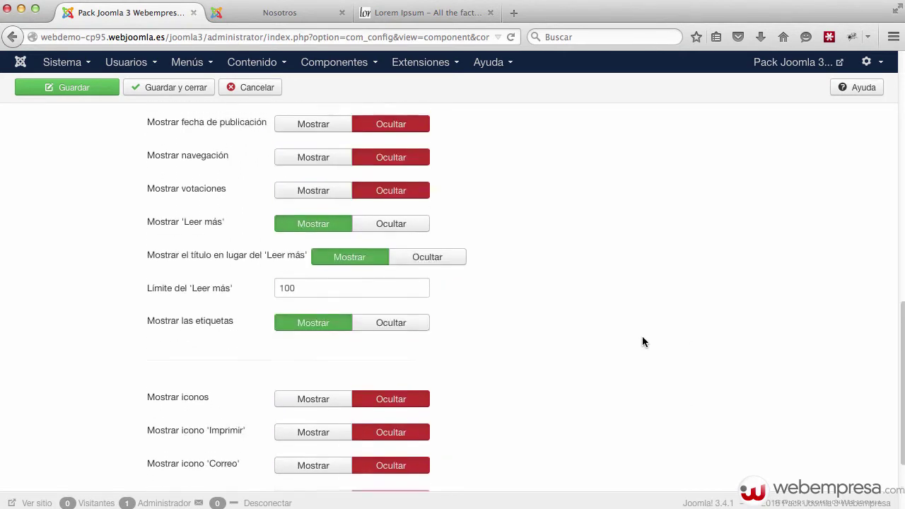
- Save the global article options, then reload the public site and check the article details on the Nosotros, Servicios and Noticias pages
{"action": "left_click", "coordinate": [63, 87]}
{"action": "left_click", "coordinate": [279, 13]}
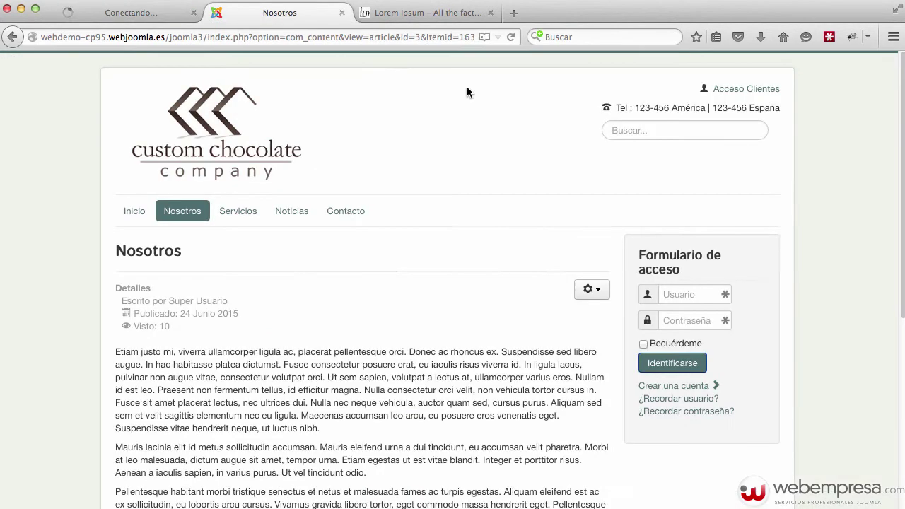
{"action": "key", "text": "super+r"}
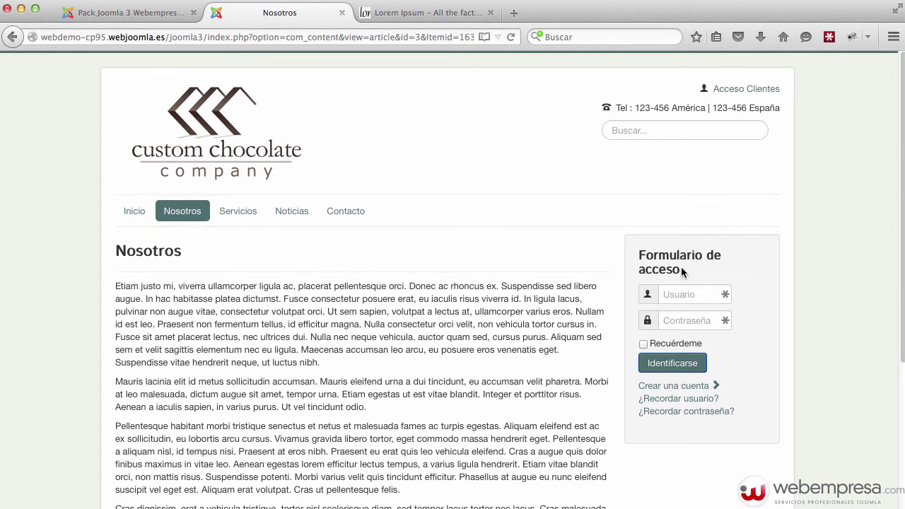
{"action": "scroll", "coordinate": [450, 336], "scroll_direction": "down", "scroll_amount": 4}
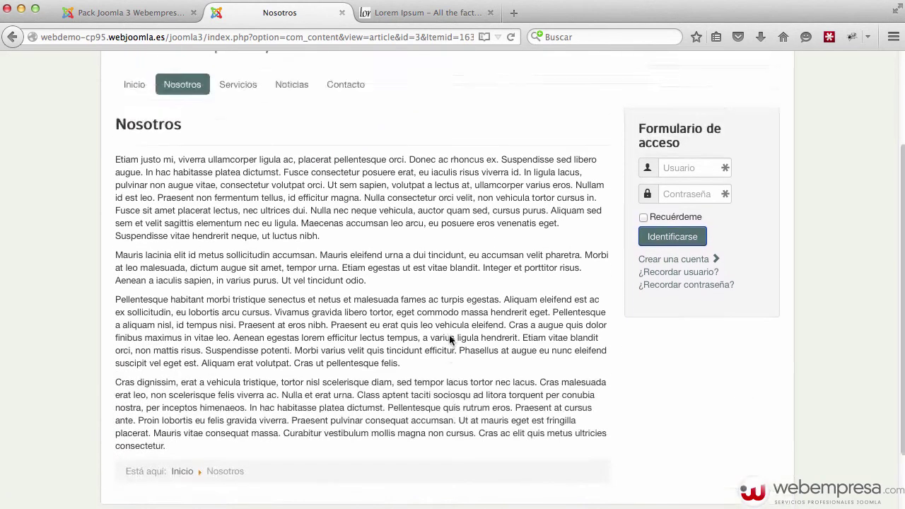
{"action": "scroll", "coordinate": [432, 339], "scroll_direction": "up", "scroll_amount": 3}
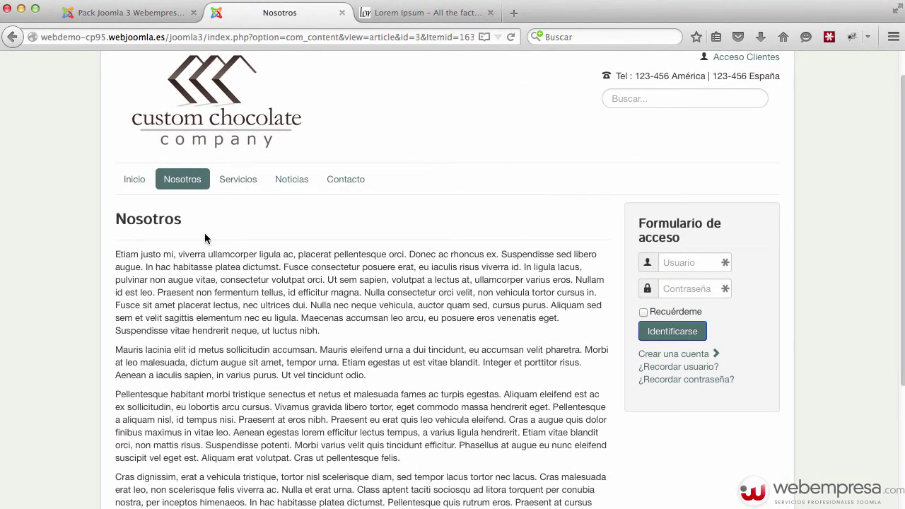
{"action": "left_click", "coordinate": [233, 183]}
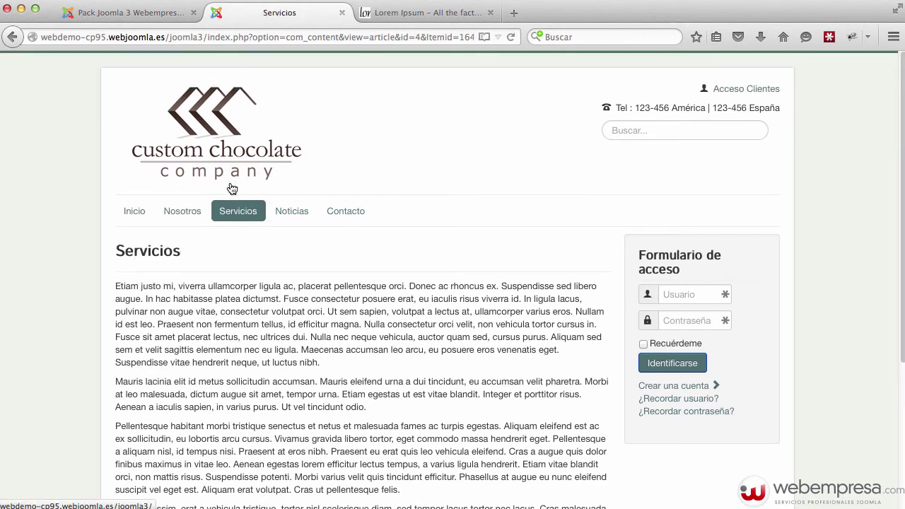
{"action": "left_click", "coordinate": [313, 211]}
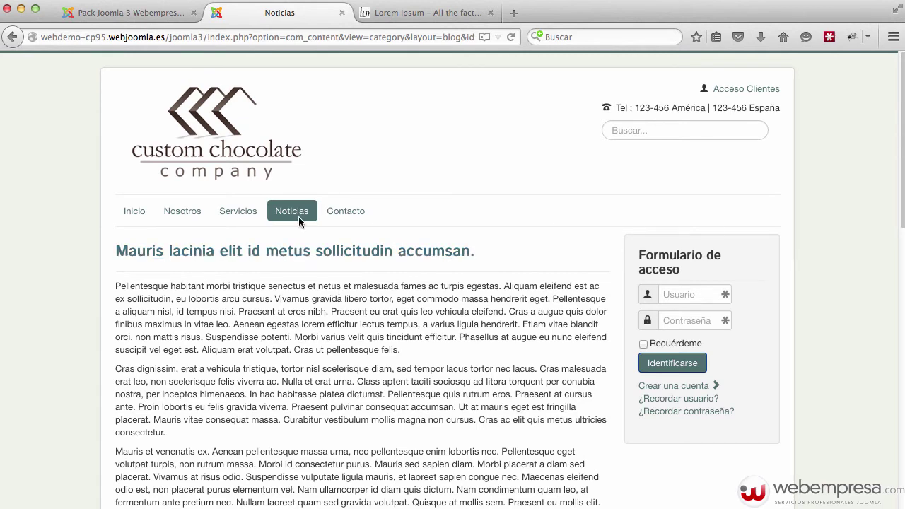
- Close the global article options and open the article display options of the Noticias item in Menú principal
{"action": "left_click", "coordinate": [149, 12]}
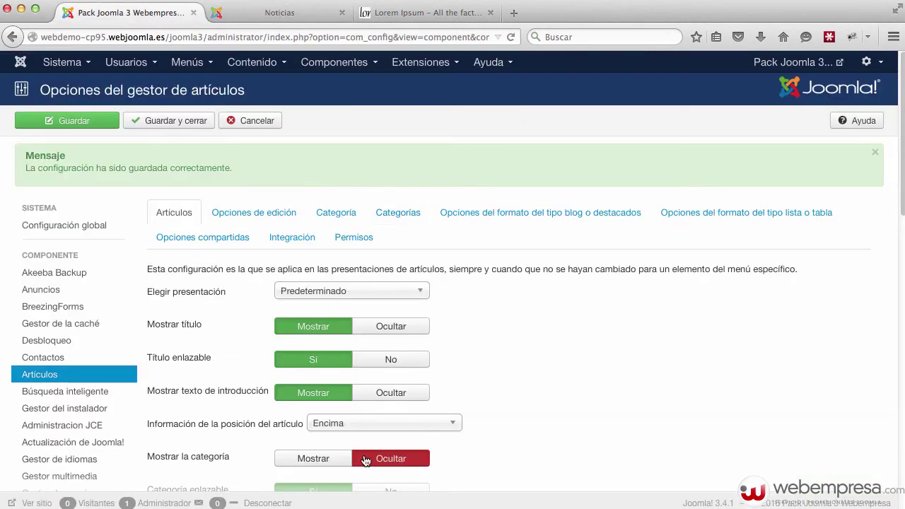
{"action": "left_click", "coordinate": [267, 124]}
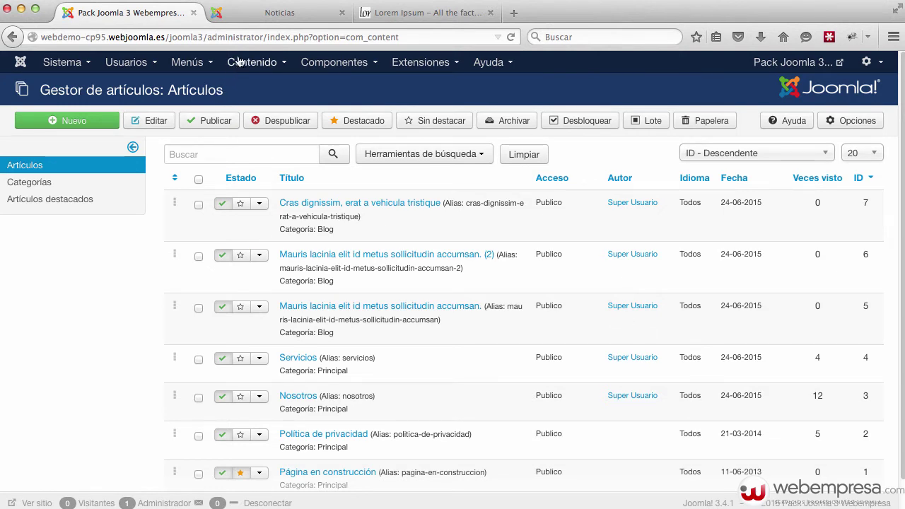
{"action": "left_click", "coordinate": [185, 62]}
{"action": "left_click", "coordinate": [200, 85]}
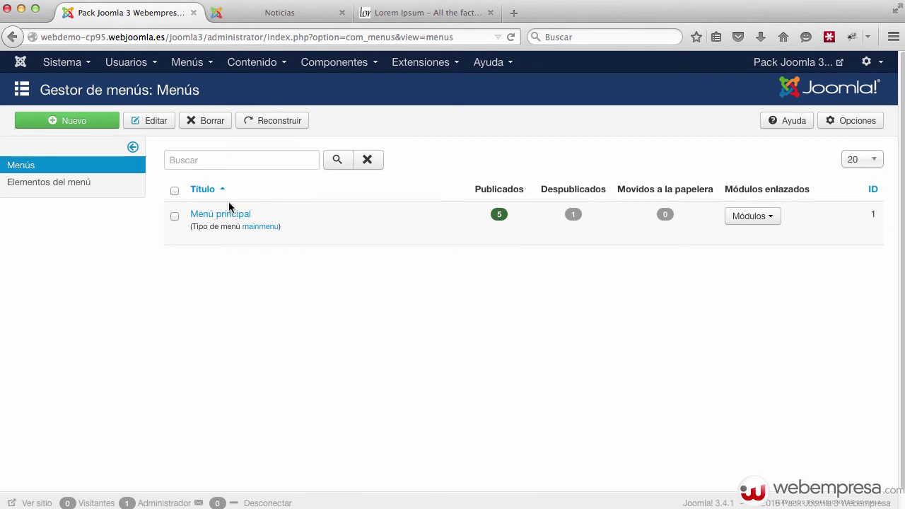
{"action": "left_click", "coordinate": [221, 215]}
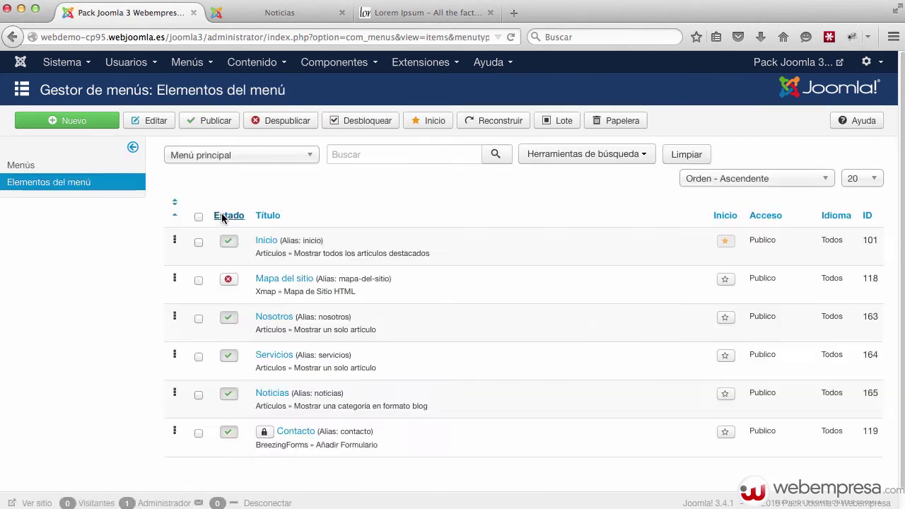
{"action": "left_click", "coordinate": [267, 394]}
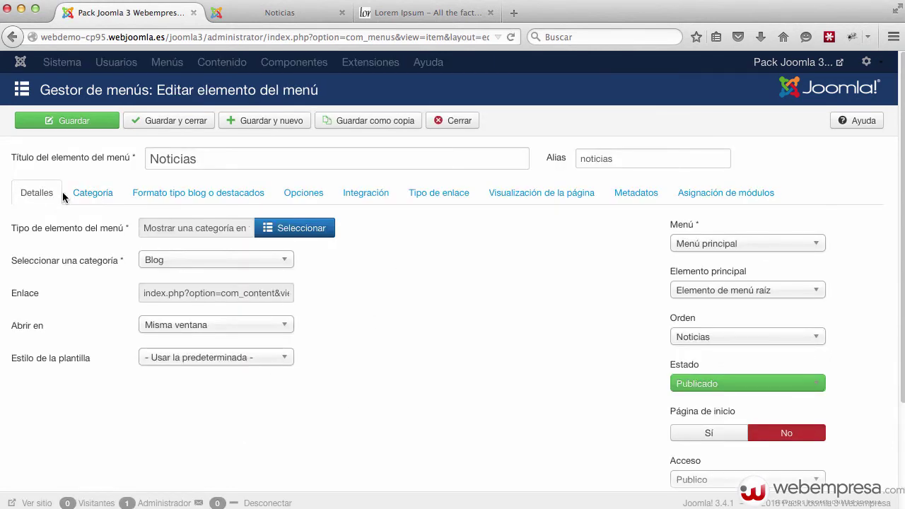
{"action": "left_click", "coordinate": [314, 201]}
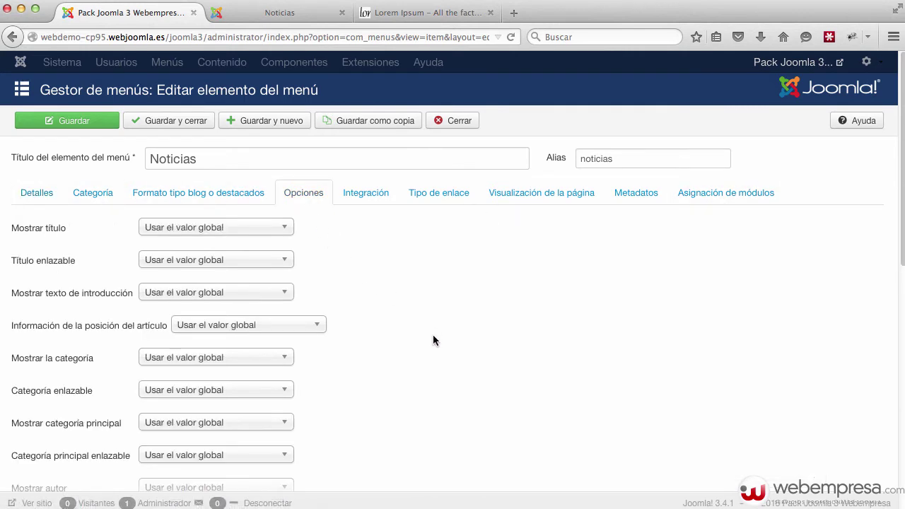
{"action": "scroll", "coordinate": [433, 341], "scroll_direction": "down", "scroll_amount": 5}
{"action": "scroll", "coordinate": [432, 344], "scroll_direction": "up", "scroll_amount": 5}
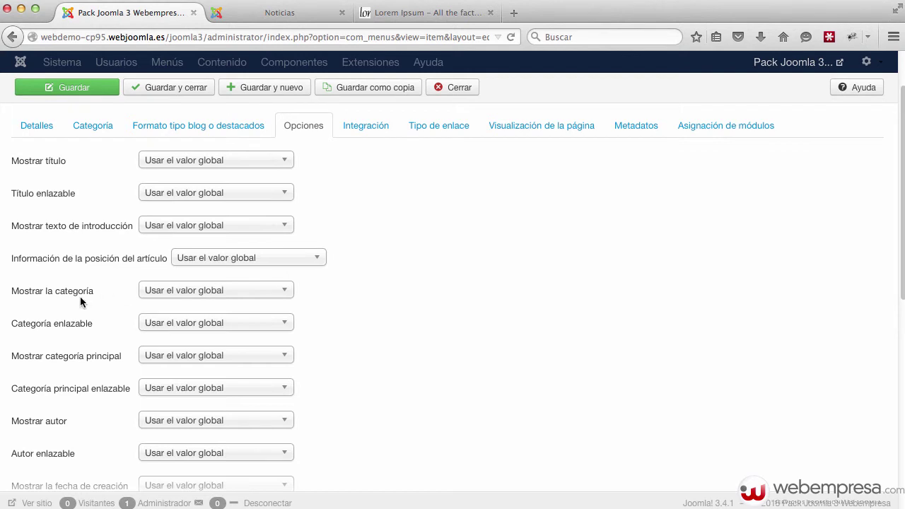
- Set Mostrar autor and Mostrar fecha de publicación to Mostrar for the Noticias menu item
{"action": "mouse_move", "coordinate": [70, 297]}
{"action": "left_click", "coordinate": [270, 418]}
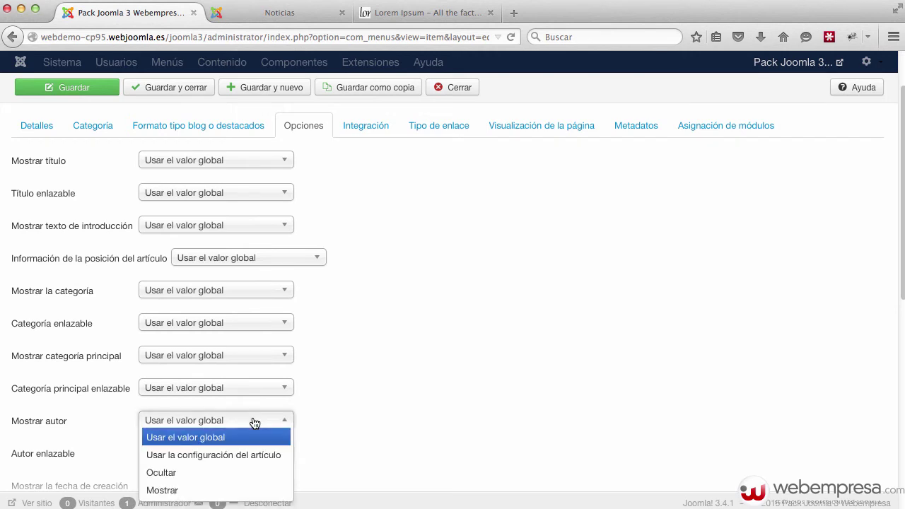
{"action": "left_click", "coordinate": [201, 491]}
{"action": "scroll", "coordinate": [556, 365], "scroll_direction": "down", "scroll_amount": 2}
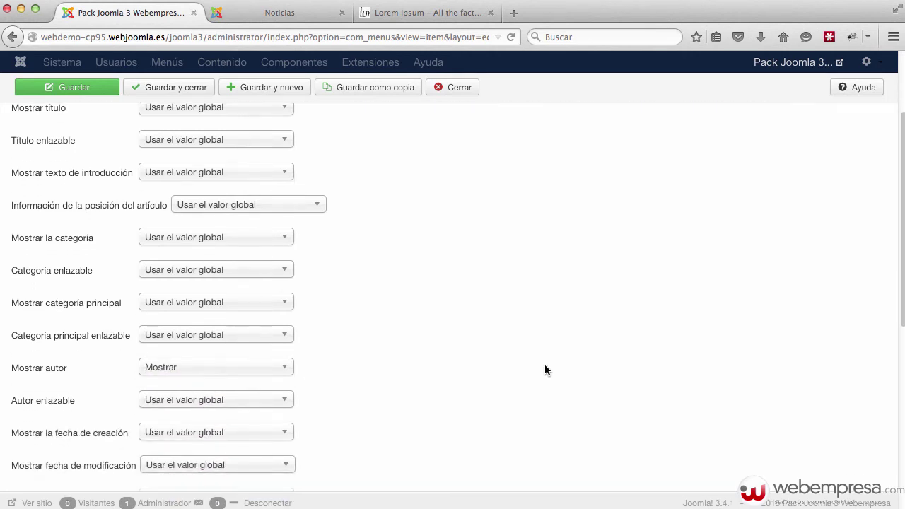
{"action": "scroll", "coordinate": [361, 378], "scroll_direction": "down", "scroll_amount": 2}
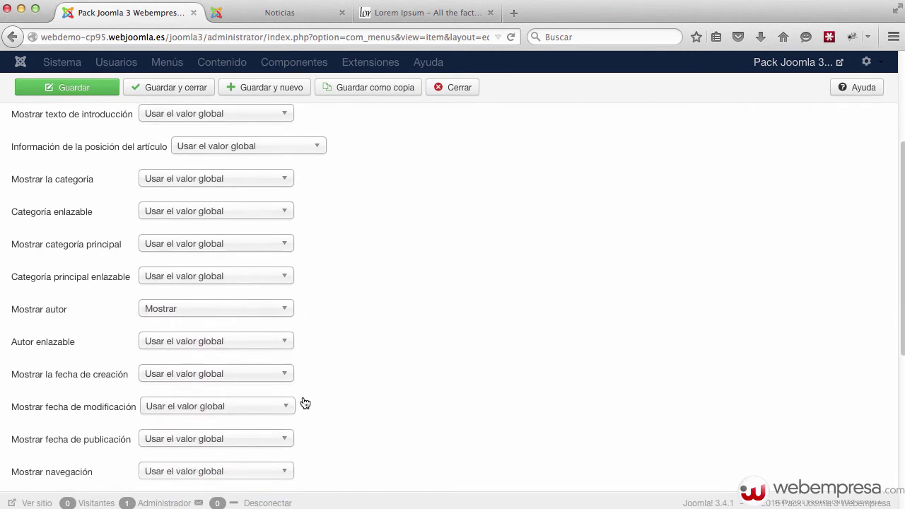
{"action": "left_click", "coordinate": [194, 378]}
{"action": "left_click", "coordinate": [470, 345]}
{"action": "left_click", "coordinate": [212, 444]}
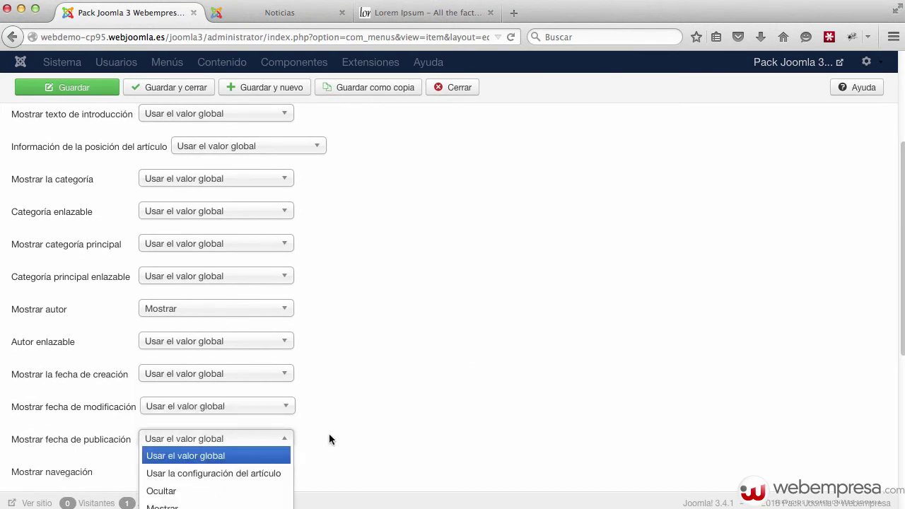
{"action": "scroll", "coordinate": [328, 439], "scroll_direction": "down", "scroll_amount": 3}
{"action": "left_click", "coordinate": [229, 412]}
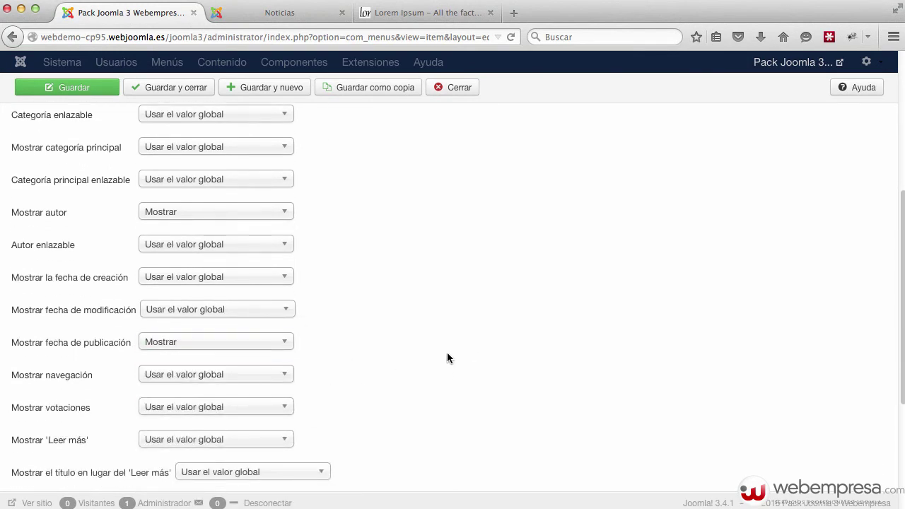
- Set Mostrar votaciones and Mostrar navegación to Mostrar for the Noticias menu item
{"action": "scroll", "coordinate": [447, 350], "scroll_direction": "down", "scroll_amount": 2}
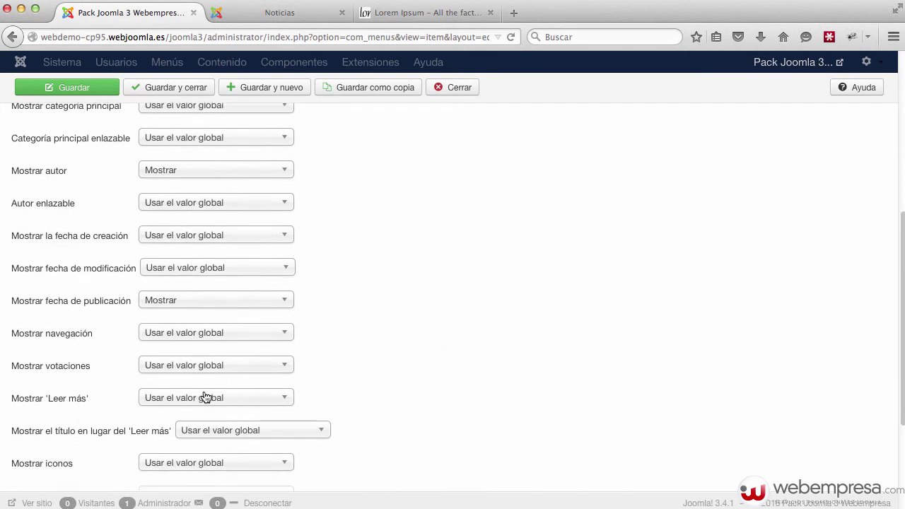
{"action": "left_click", "coordinate": [250, 398]}
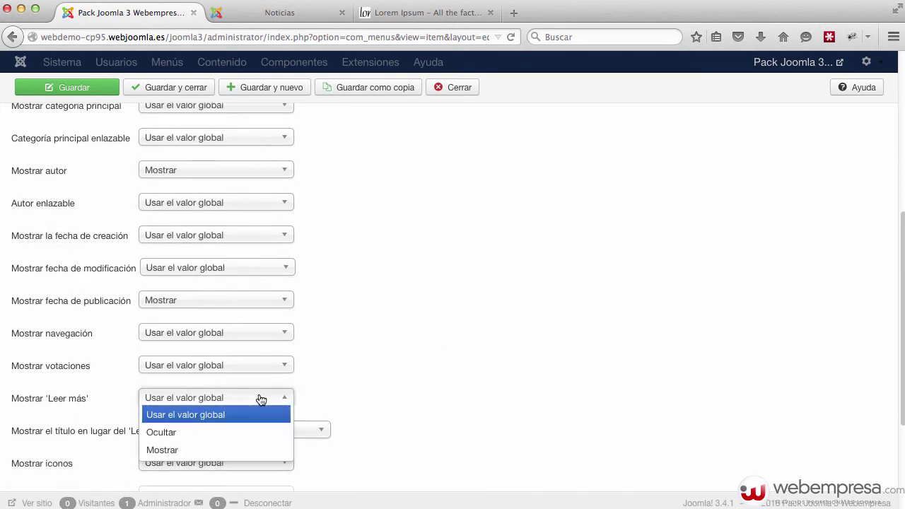
{"action": "left_click", "coordinate": [390, 365]}
{"action": "left_click", "coordinate": [171, 366]}
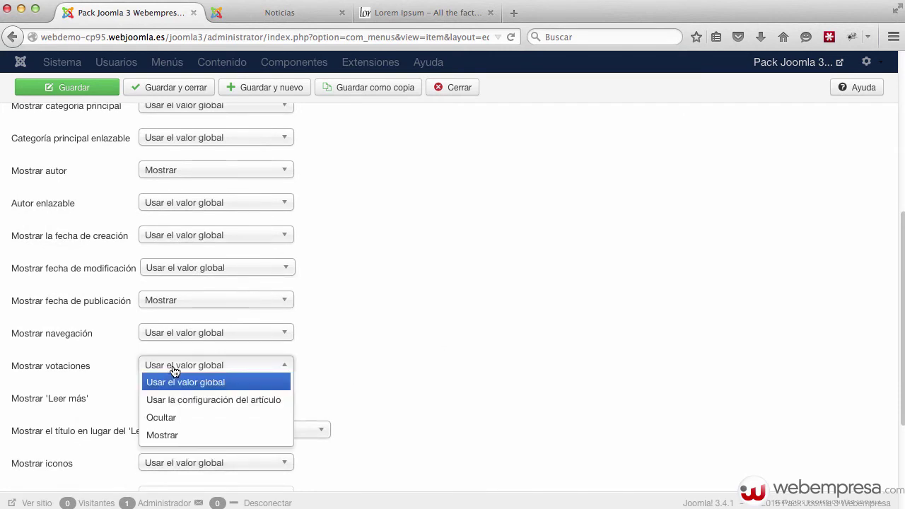
{"action": "left_click", "coordinate": [191, 435]}
{"action": "left_click", "coordinate": [211, 334]}
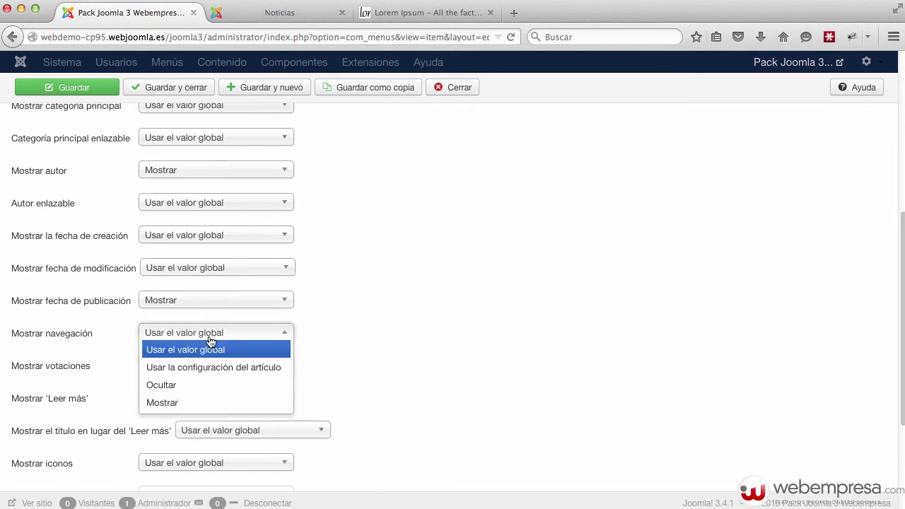
{"action": "left_click", "coordinate": [160, 402]}
- Set Mostrar iconos and the 'Correo' and 'Imprimir' icon options to Mostrar for the Noticias menu item
{"action": "scroll", "coordinate": [519, 347], "scroll_direction": "down", "scroll_amount": 1}
{"action": "scroll", "coordinate": [521, 348], "scroll_direction": "down", "scroll_amount": 2}
{"action": "left_click", "coordinate": [225, 410]}
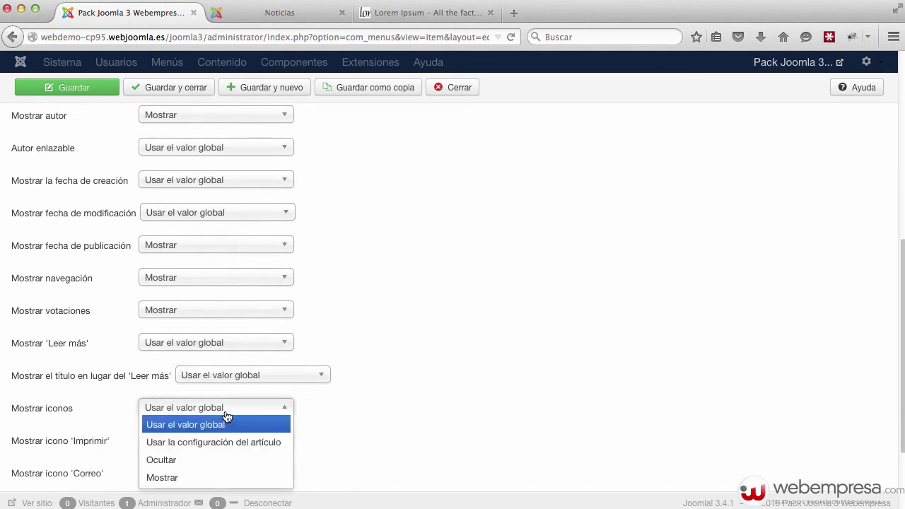
{"action": "left_click", "coordinate": [200, 477]}
{"action": "left_click", "coordinate": [349, 408]}
{"action": "scroll", "coordinate": [350, 406], "scroll_direction": "down", "scroll_amount": 3}
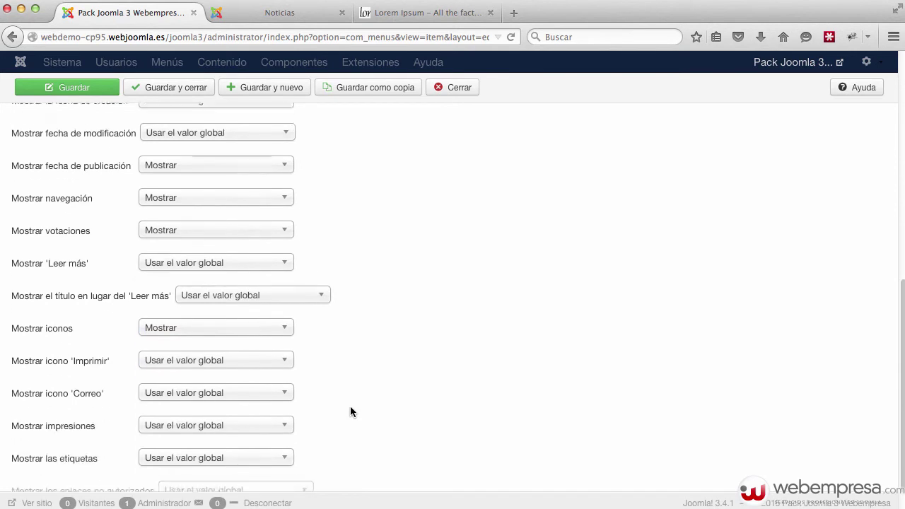
{"action": "left_click", "coordinate": [237, 393]}
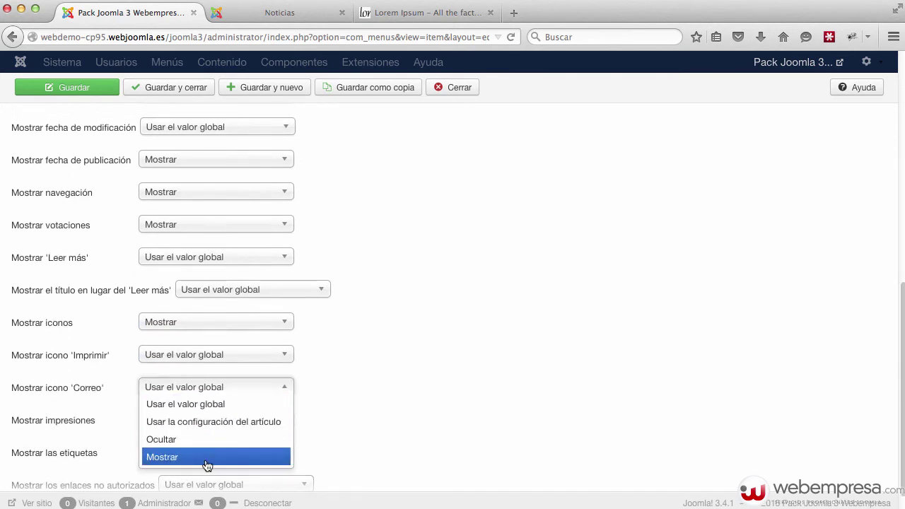
{"action": "left_click", "coordinate": [206, 459]}
{"action": "left_click", "coordinate": [244, 353]}
{"action": "left_click", "coordinate": [225, 428]}
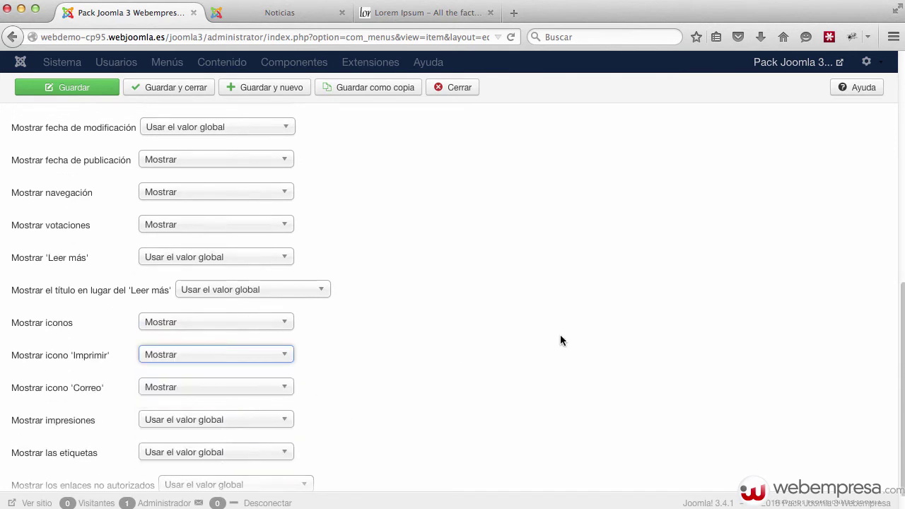
- Save the Noticias menu item and check the article details in the reloaded Noticias blog on the public site
{"action": "scroll", "coordinate": [334, 147], "scroll_direction": "up", "scroll_amount": 8}
{"action": "left_click", "coordinate": [83, 93]}
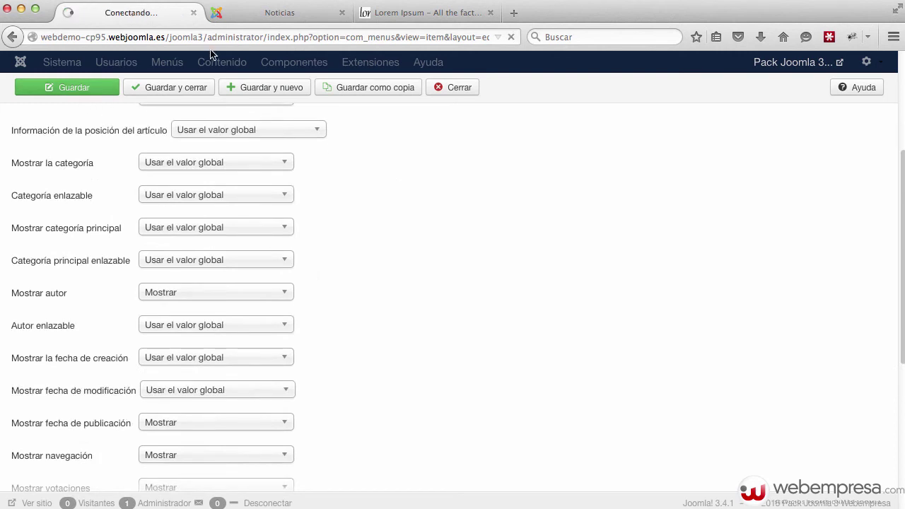
{"action": "left_click", "coordinate": [218, 12]}
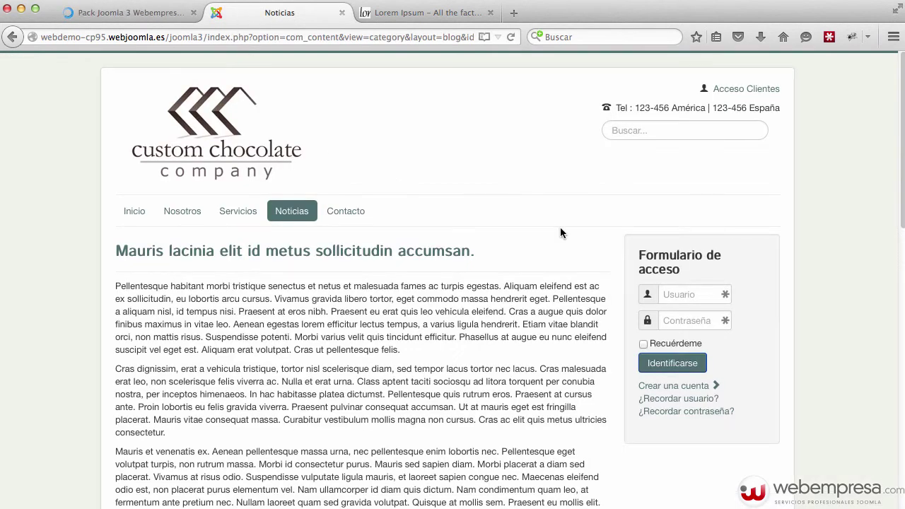
{"action": "key", "text": "super+r"}
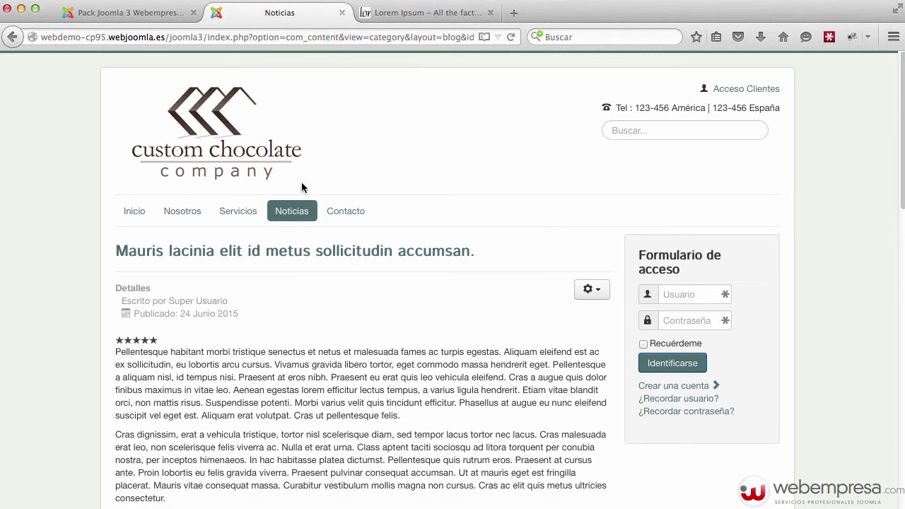
{"action": "scroll", "coordinate": [350, 210], "scroll_direction": "down", "scroll_amount": 5}
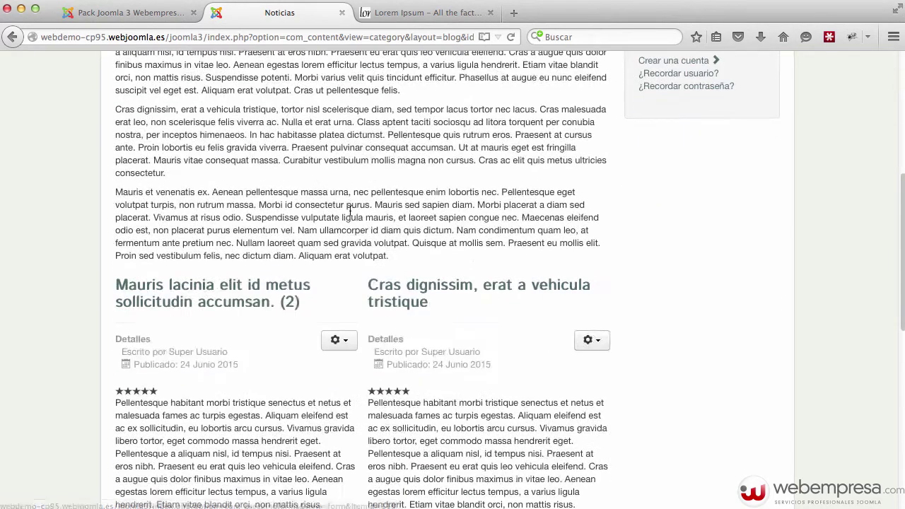
{"action": "scroll", "coordinate": [349, 209], "scroll_direction": "up", "scroll_amount": 5}
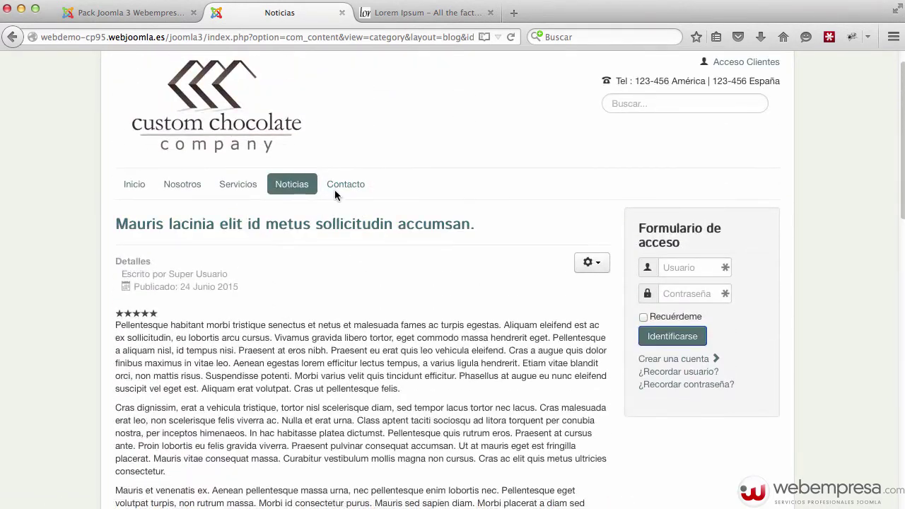
- Compare the Servicios and Nosotros pages with Noticias, and open the first news article, "Mauris lacinia elit id metus sollicitudin accumsan."
{"action": "left_click", "coordinate": [225, 190]}
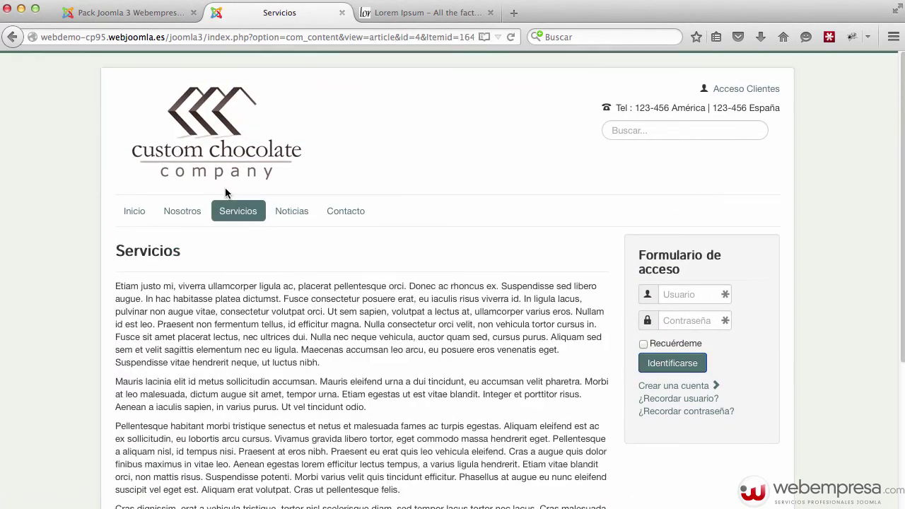
{"action": "left_click", "coordinate": [175, 216]}
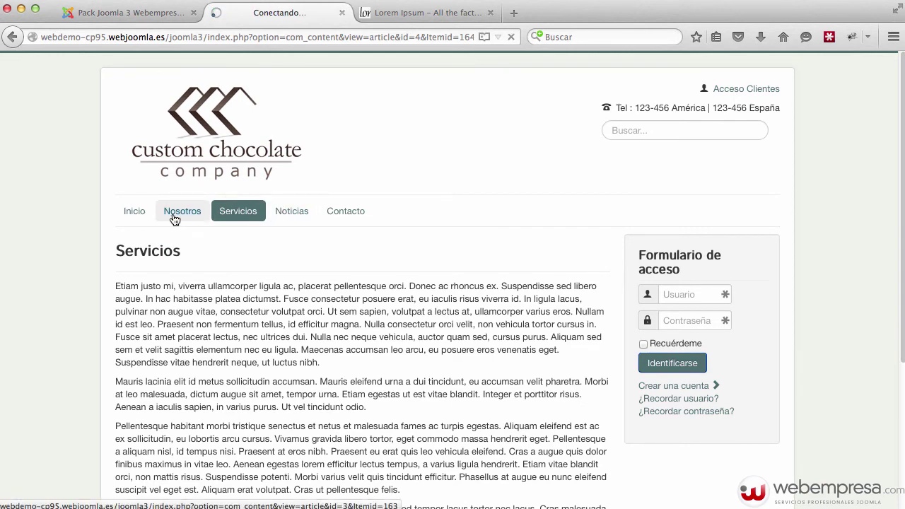
{"action": "left_click", "coordinate": [291, 214]}
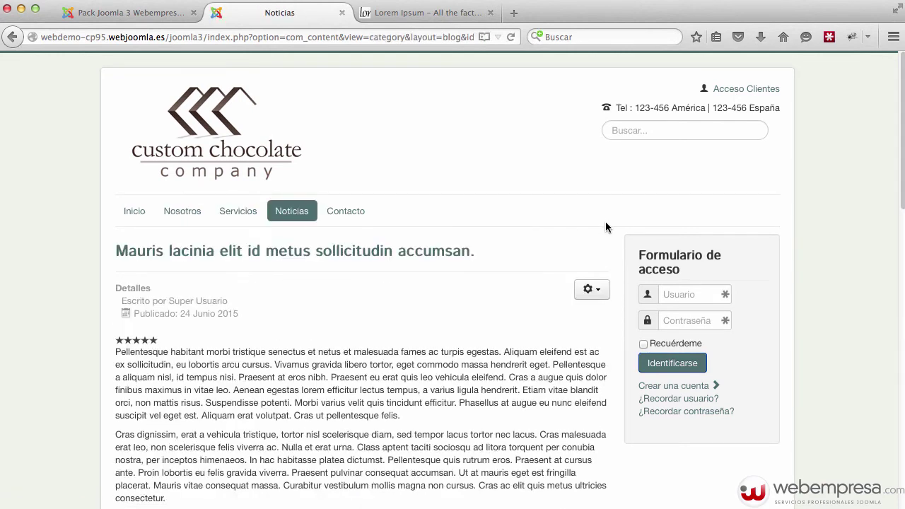
{"action": "left_click", "coordinate": [232, 253]}
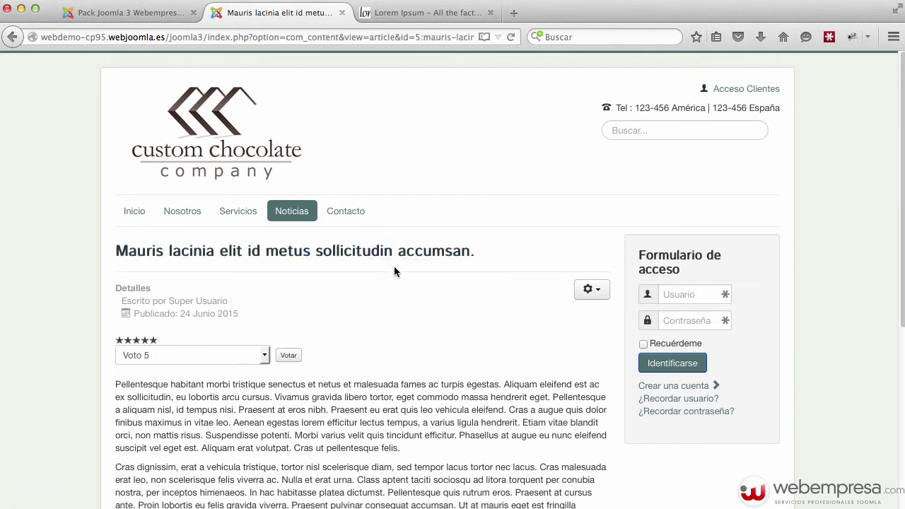
- Turn off the article voting display (Mostrar votaciones) for the Noticias menu item and save it
{"action": "left_click", "coordinate": [211, 364]}
{"action": "left_click", "coordinate": [196, 353]}
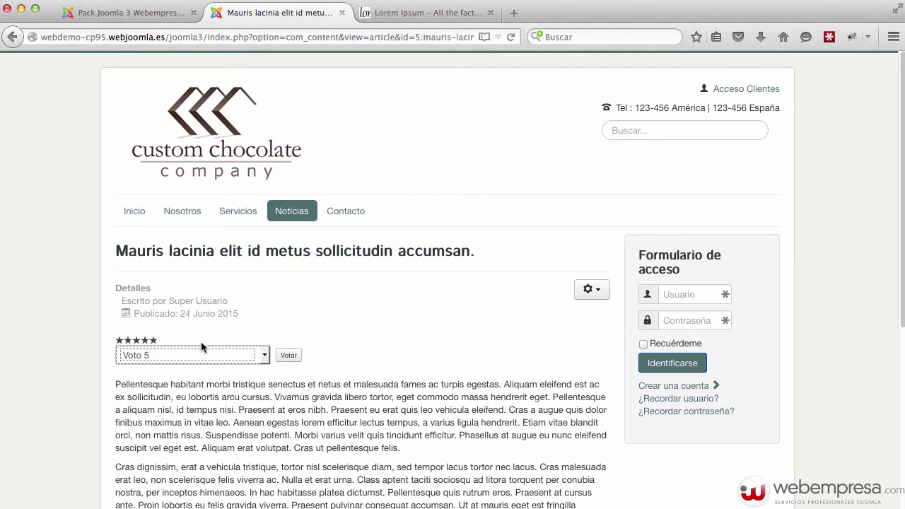
{"action": "left_click", "coordinate": [135, 12]}
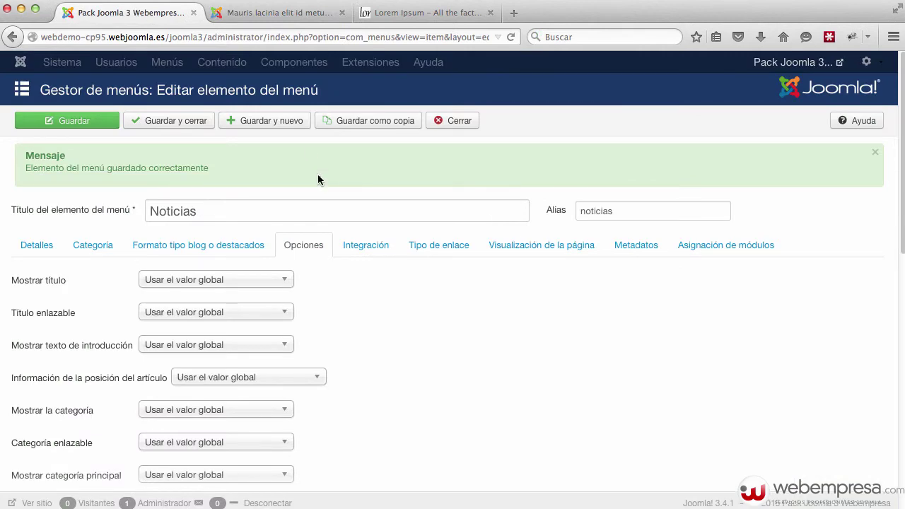
{"action": "scroll", "coordinate": [356, 212], "scroll_direction": "down", "scroll_amount": 5}
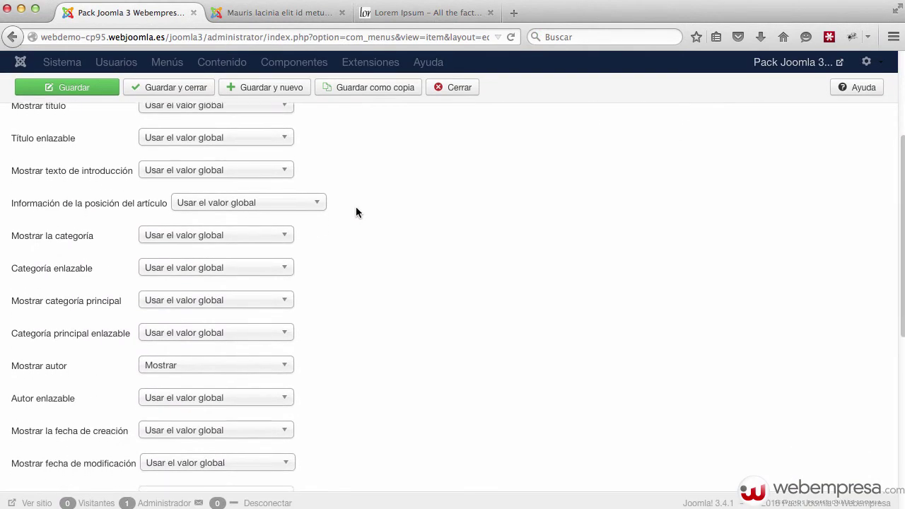
{"action": "scroll", "coordinate": [355, 210], "scroll_direction": "down", "scroll_amount": 4}
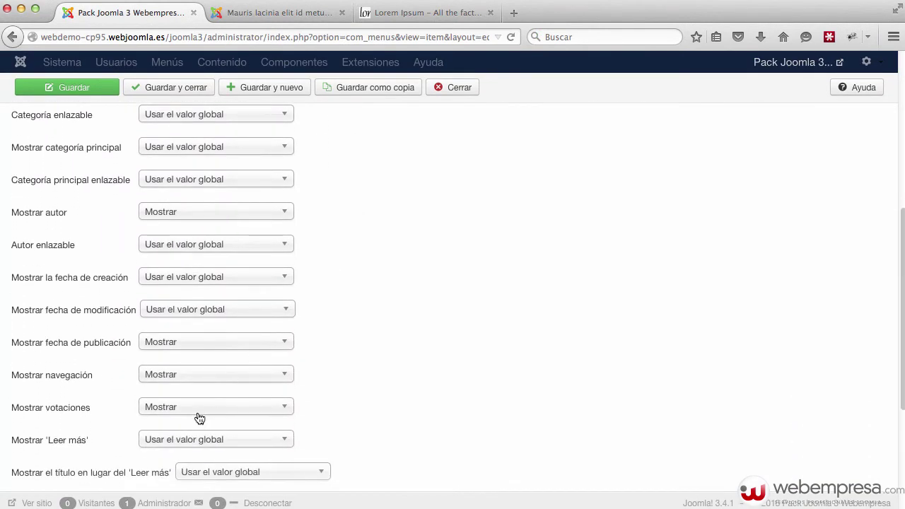
{"action": "left_click", "coordinate": [199, 413]}
{"action": "left_click", "coordinate": [194, 424]}
{"action": "left_click", "coordinate": [76, 87]}
- Reload the first news article and the Noticias blog on the public site to check whether the voting controls are displayed
{"action": "left_click", "coordinate": [260, 13]}
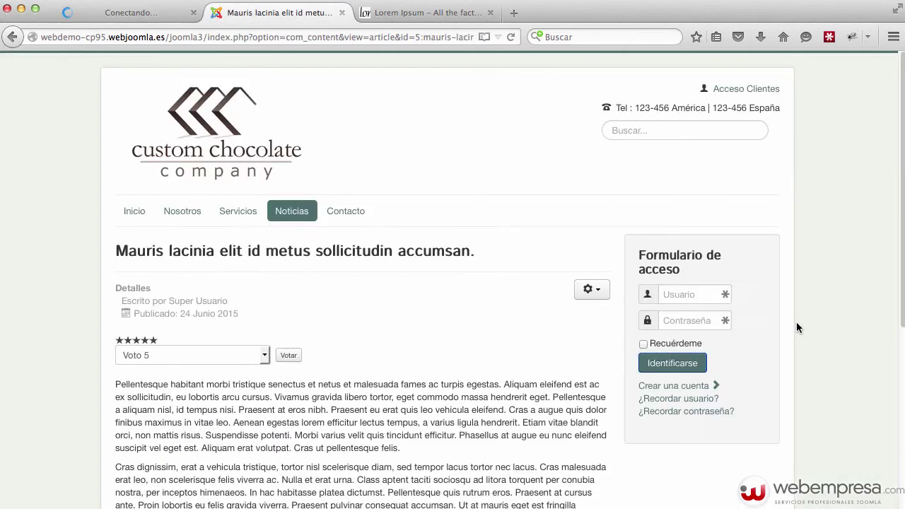
{"action": "key", "text": "super+r"}
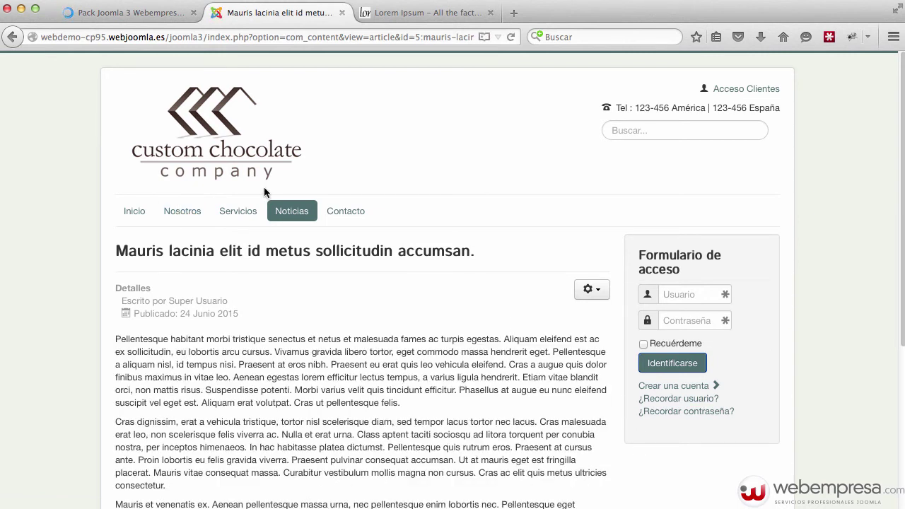
{"action": "left_click", "coordinate": [287, 208]}
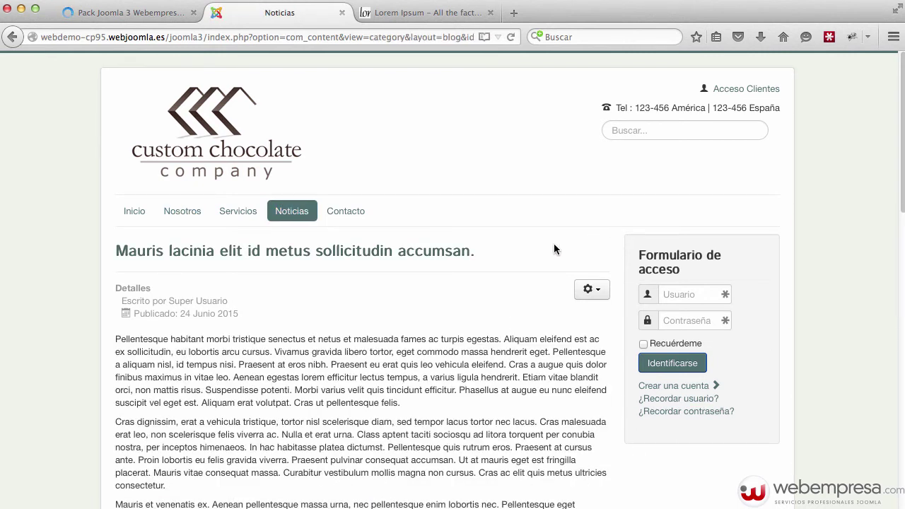
{"action": "scroll", "coordinate": [569, 262], "scroll_direction": "down", "scroll_amount": 10}
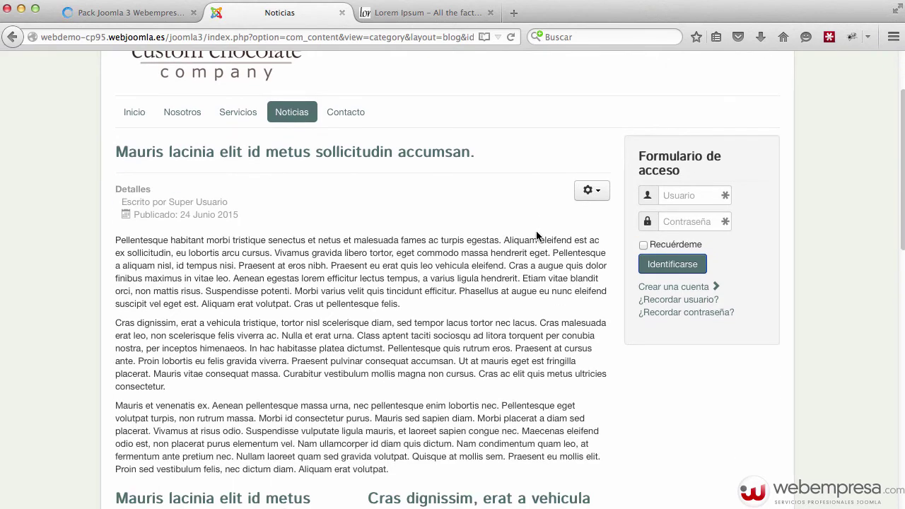
{"action": "scroll", "coordinate": [537, 238], "scroll_direction": "up", "scroll_amount": 10}
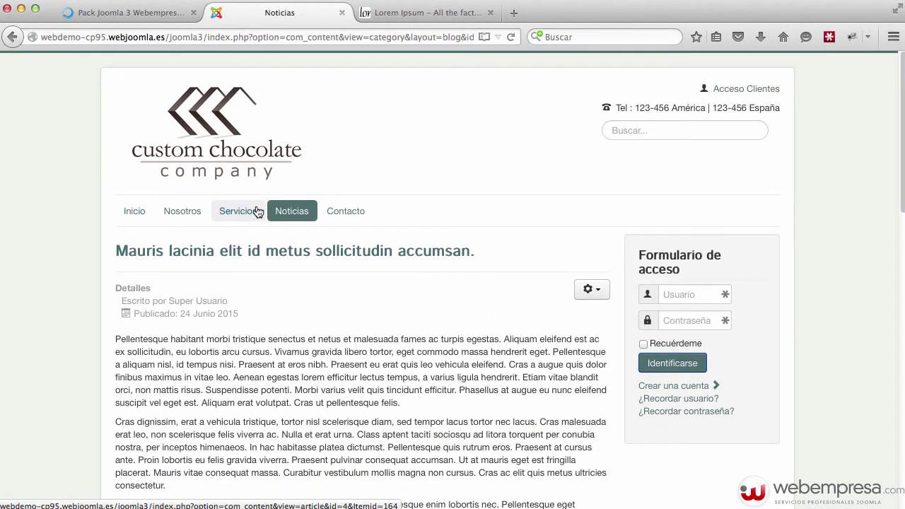
{"action": "scroll", "coordinate": [331, 208], "scroll_direction": "down", "scroll_amount": 3}
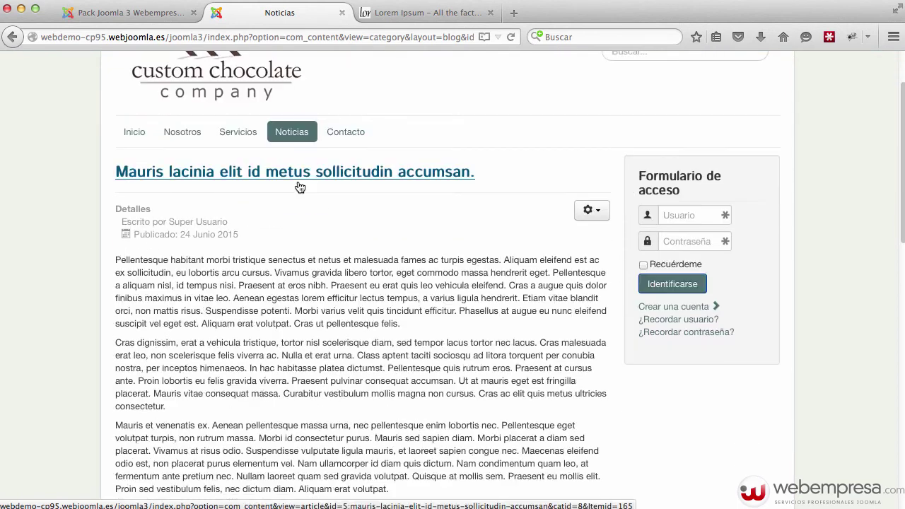
{"action": "left_click", "coordinate": [295, 175]}
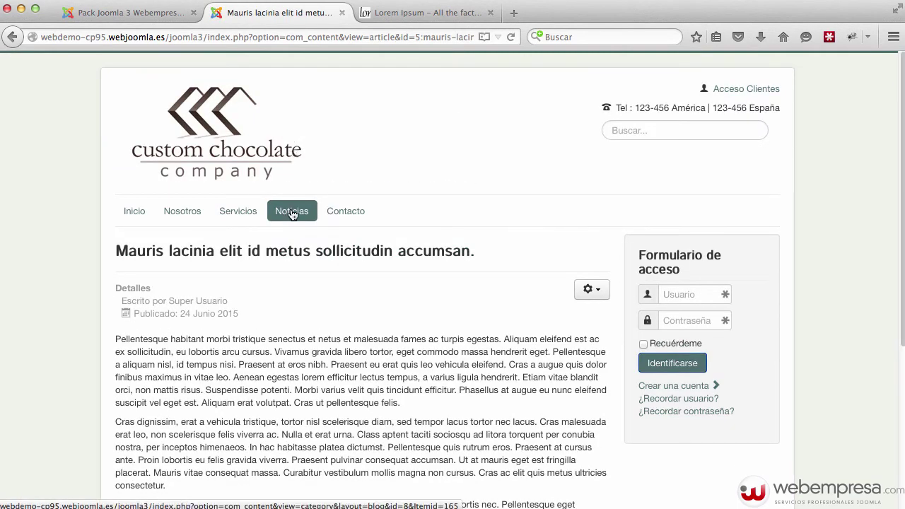
- Return to the Noticias blog and examine how its articles are arranged in columns
{"action": "left_click", "coordinate": [291, 212]}
{"action": "scroll", "coordinate": [473, 215], "scroll_direction": "down", "scroll_amount": 10}
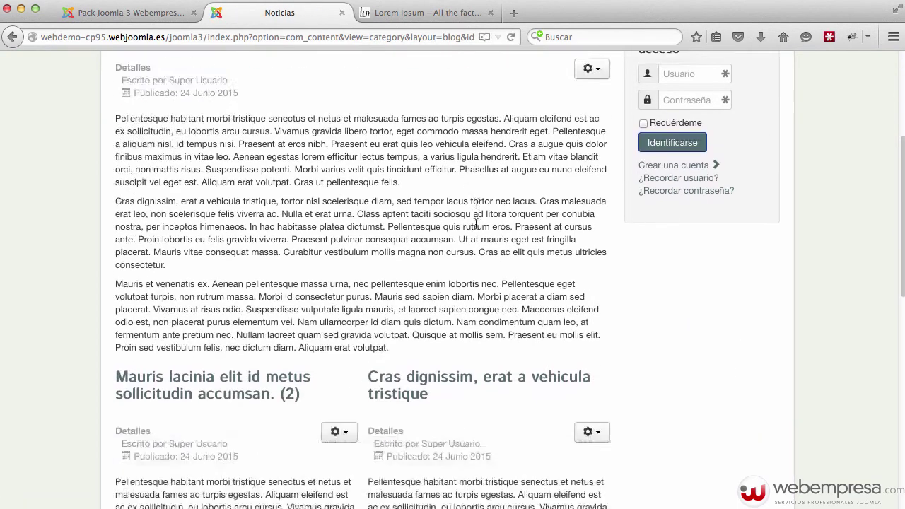
{"action": "scroll", "coordinate": [475, 227], "scroll_direction": "down", "scroll_amount": 10}
{"action": "scroll", "coordinate": [476, 230], "scroll_direction": "up", "scroll_amount": 12}
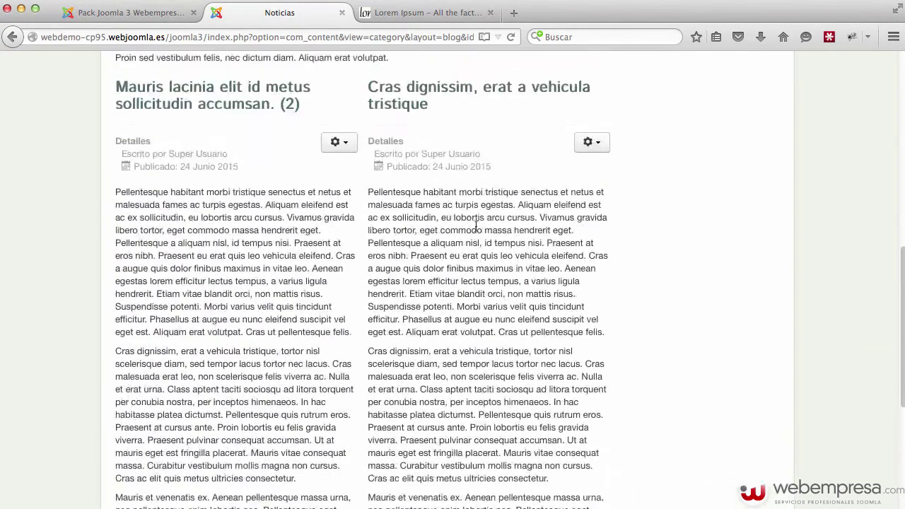
{"action": "scroll", "coordinate": [476, 231], "scroll_direction": "up", "scroll_amount": 6}
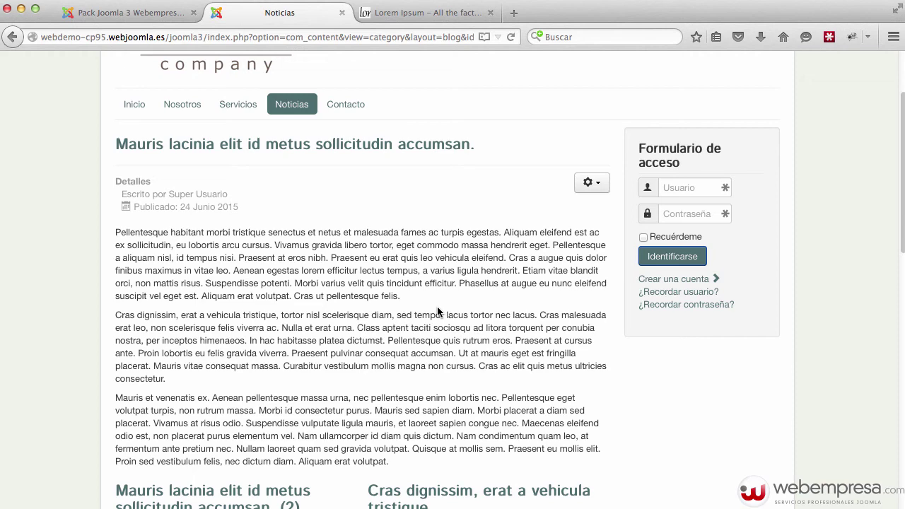
{"action": "scroll", "coordinate": [422, 314], "scroll_direction": "down", "scroll_amount": 5}
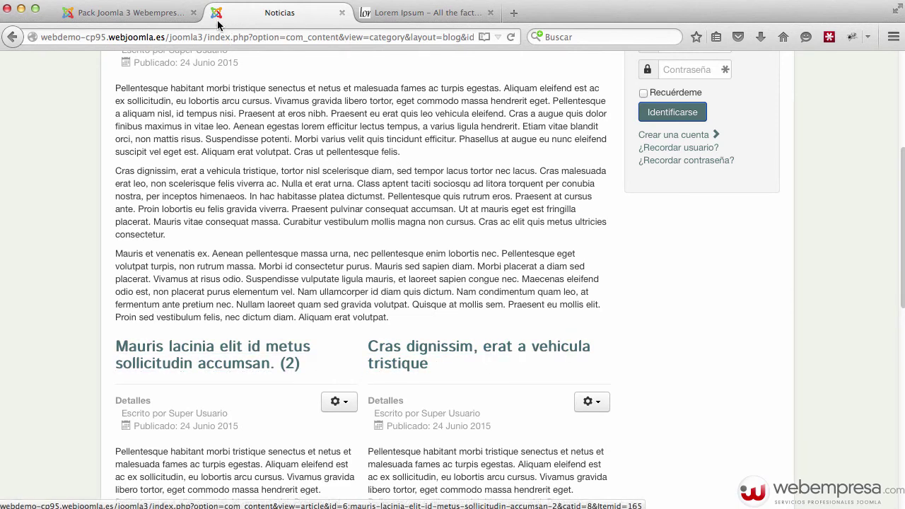
- Set Cantidad de columnas to 1 in the Noticias menu item's blog format and save it
{"action": "left_click", "coordinate": [151, 14]}
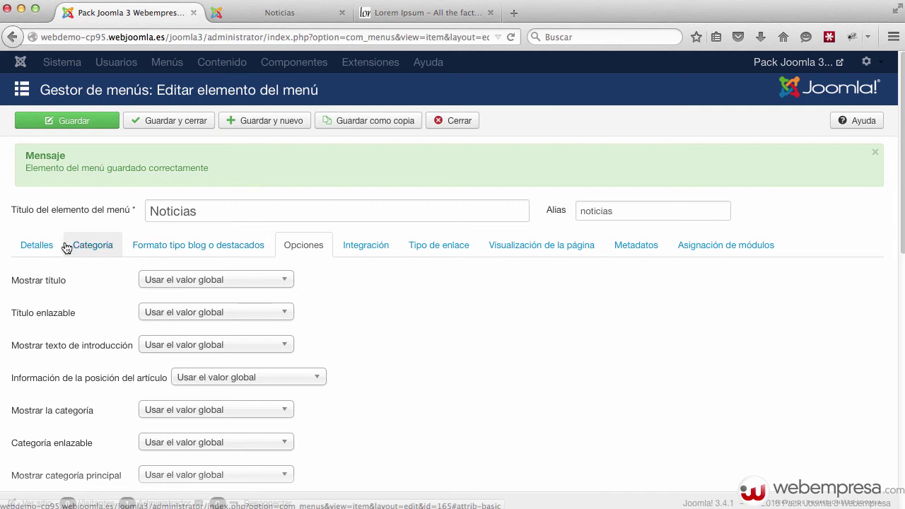
{"action": "left_click", "coordinate": [150, 247]}
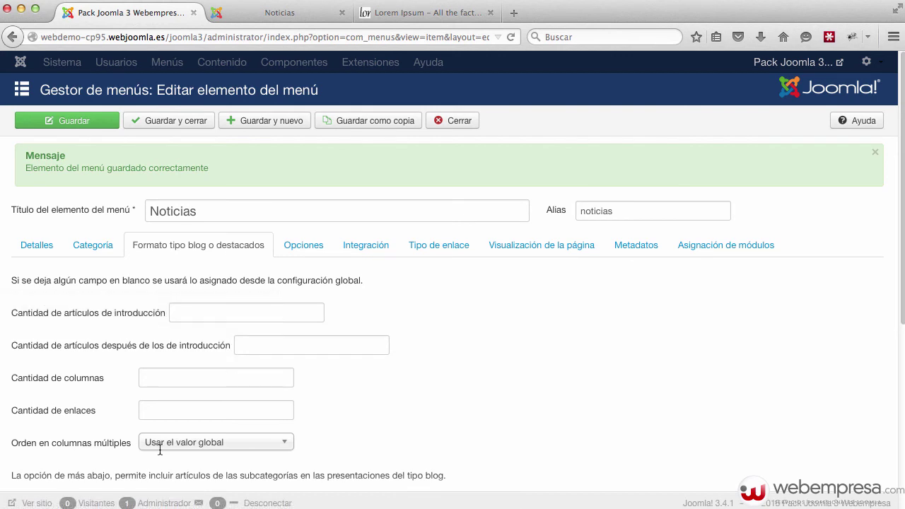
{"action": "mouse_move", "coordinate": [227, 350]}
{"action": "left_click", "coordinate": [158, 378]}
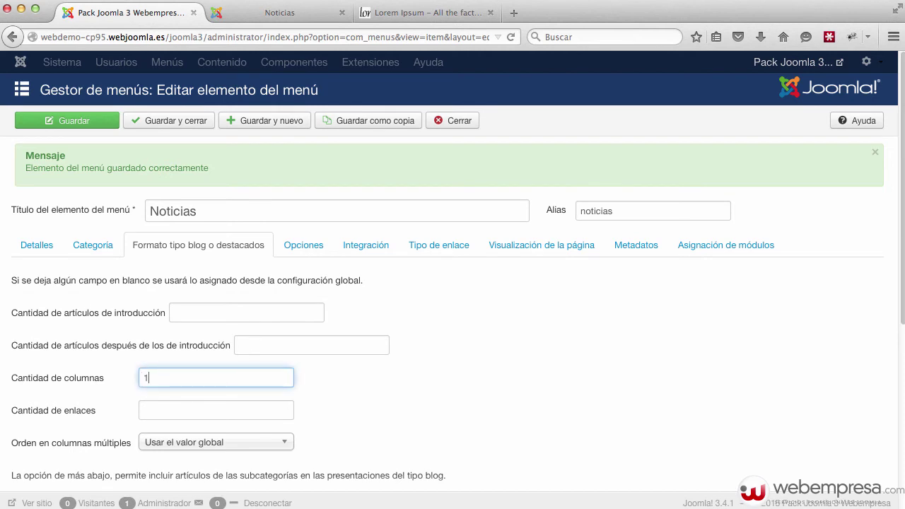
{"action": "type", "text": "1"}
{"action": "left_click", "coordinate": [90, 120]}
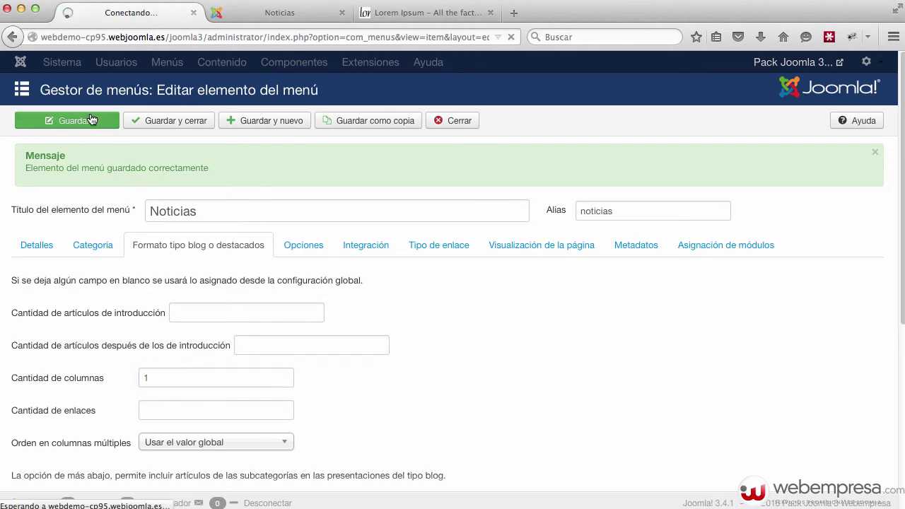
- Reload the Noticias blog on the public site and check the column layout of its articles
{"action": "left_click", "coordinate": [256, 14]}
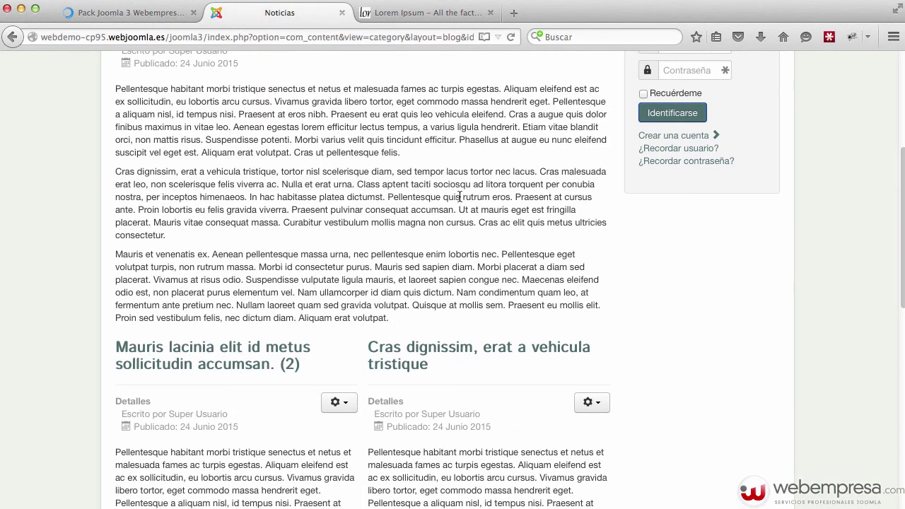
{"action": "scroll", "coordinate": [459, 197], "scroll_direction": "up", "scroll_amount": 5}
{"action": "left_click", "coordinate": [292, 211]}
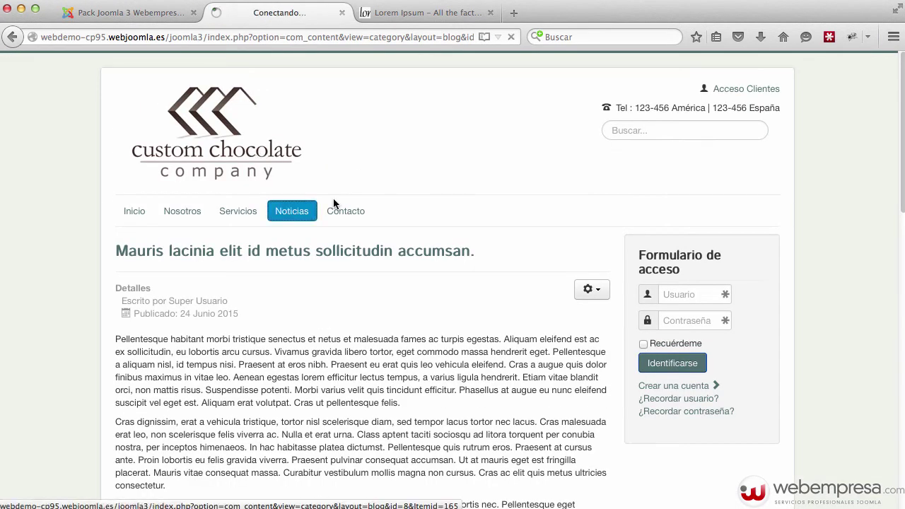
{"action": "scroll", "coordinate": [564, 160], "scroll_direction": "down", "scroll_amount": 5}
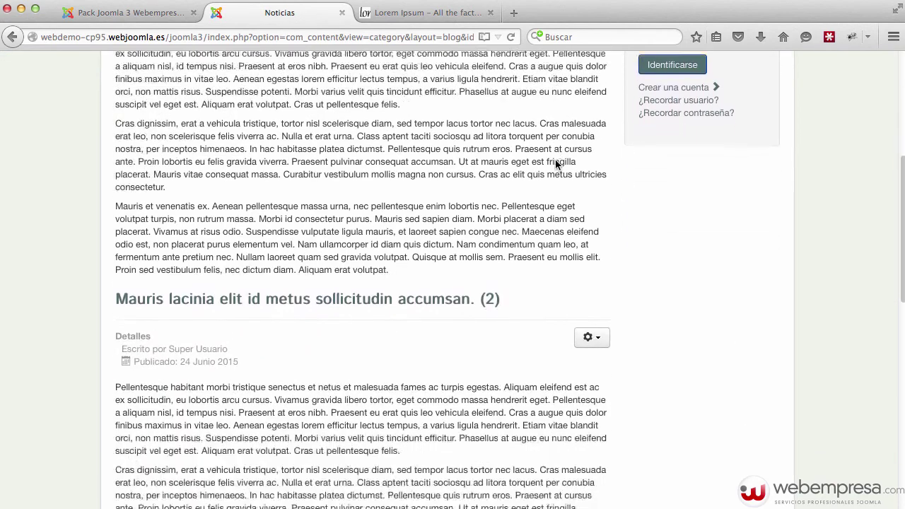
{"action": "scroll", "coordinate": [557, 164], "scroll_direction": "down", "scroll_amount": 7}
{"action": "scroll", "coordinate": [556, 165], "scroll_direction": "up", "scroll_amount": 3}
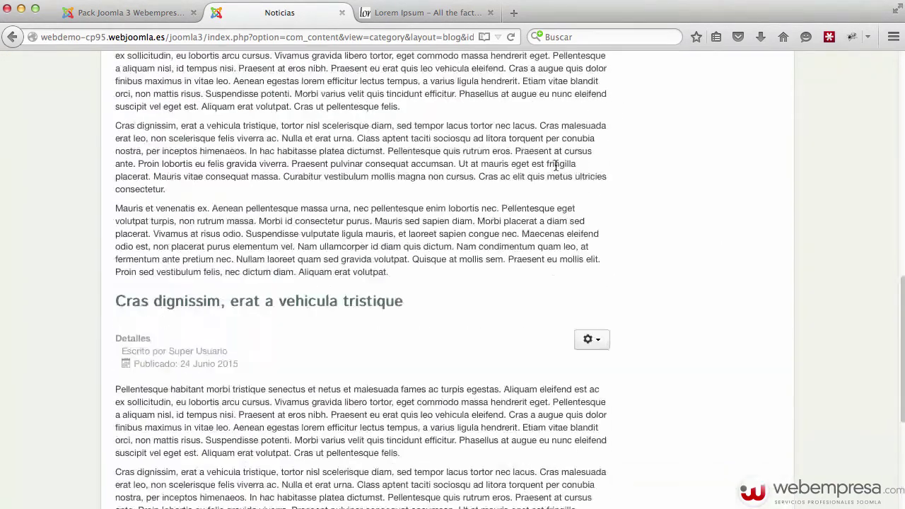
{"action": "scroll", "coordinate": [556, 165], "scroll_direction": "up", "scroll_amount": 5}
{"action": "left_click", "coordinate": [127, 12]}
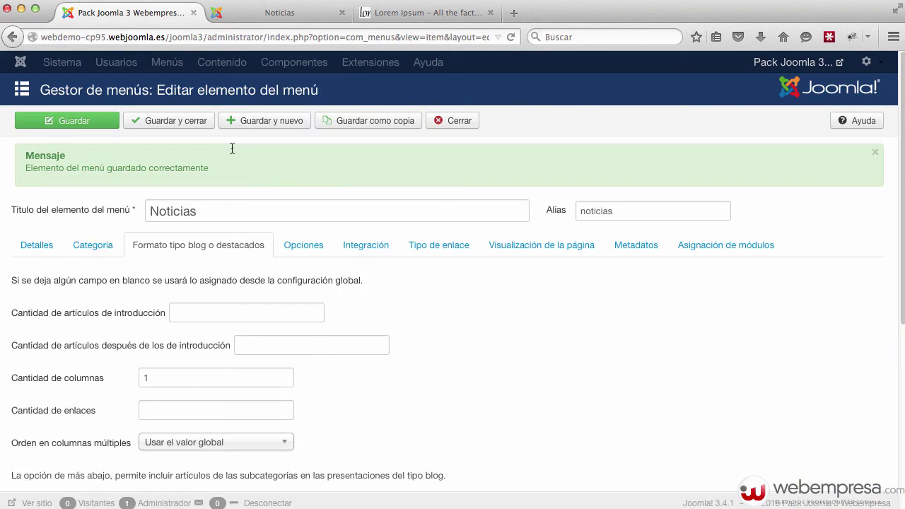
{"action": "left_click", "coordinate": [313, 12]}
{"action": "scroll", "coordinate": [344, 184], "scroll_direction": "up", "scroll_amount": 10}
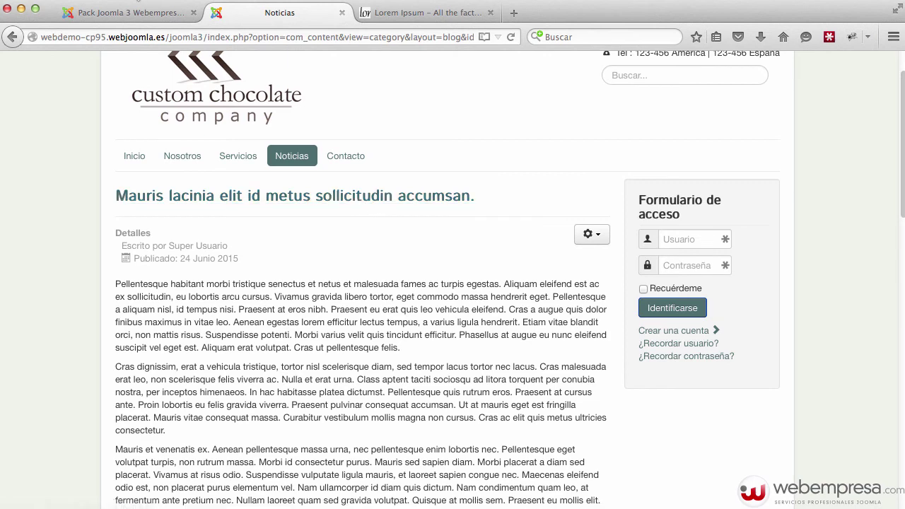
- Close the Noticias menu item and open the article "Mauris lacinia elit id metus sollicitudin accumsan. (2)" for editing
{"action": "left_click", "coordinate": [140, 13]}
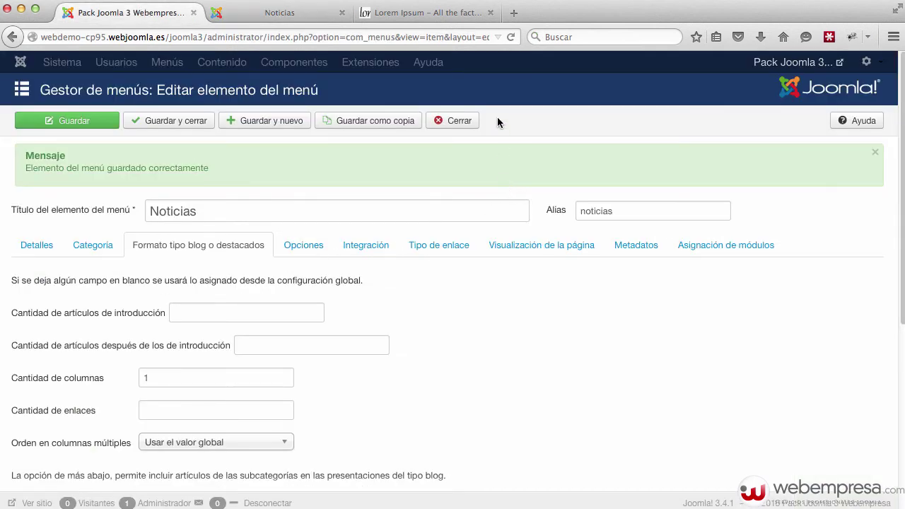
{"action": "left_click", "coordinate": [461, 122]}
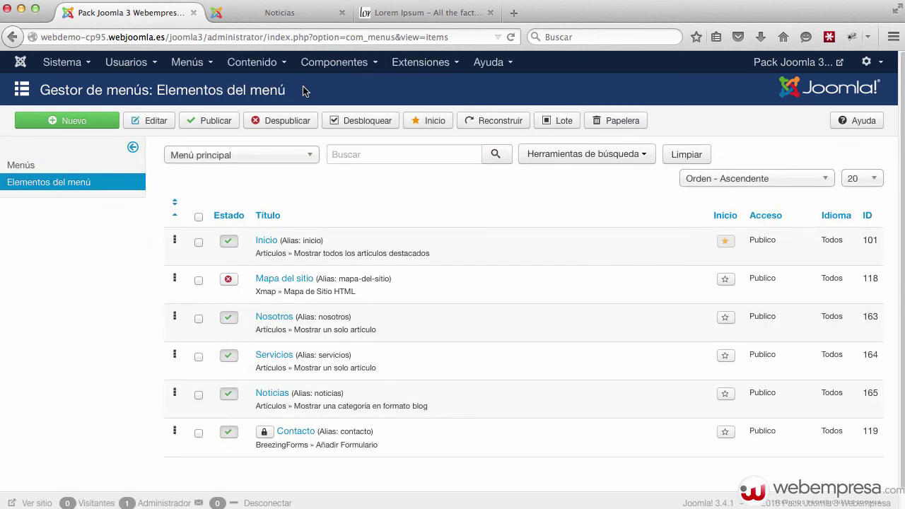
{"action": "left_click", "coordinate": [252, 62]}
{"action": "left_click", "coordinate": [266, 84]}
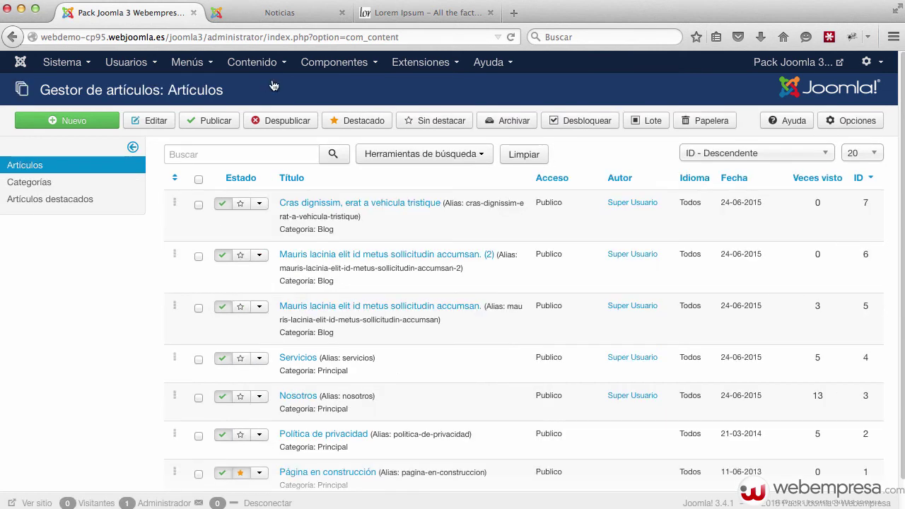
{"action": "left_click", "coordinate": [387, 260]}
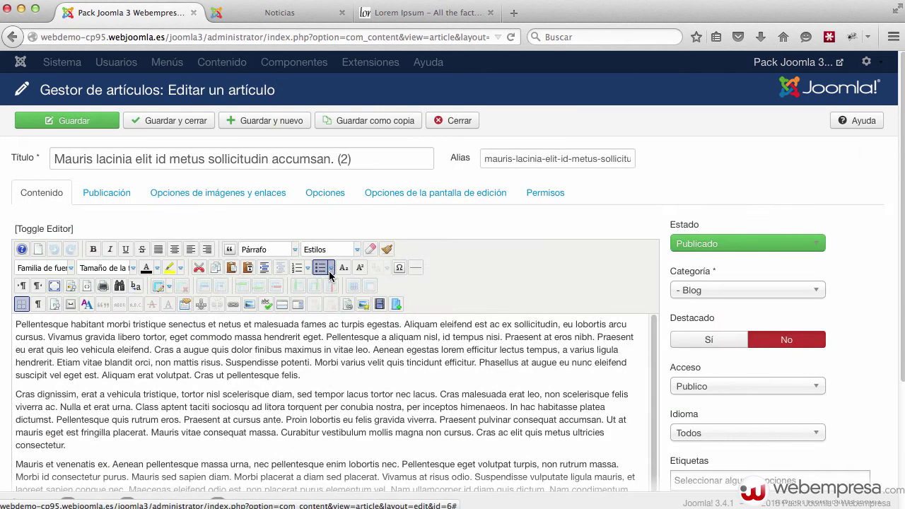
- Insert a 'Leer más' break after the article's first paragraph, and save and close the article
{"action": "left_click", "coordinate": [315, 376]}
{"action": "key", "text": "Return"}
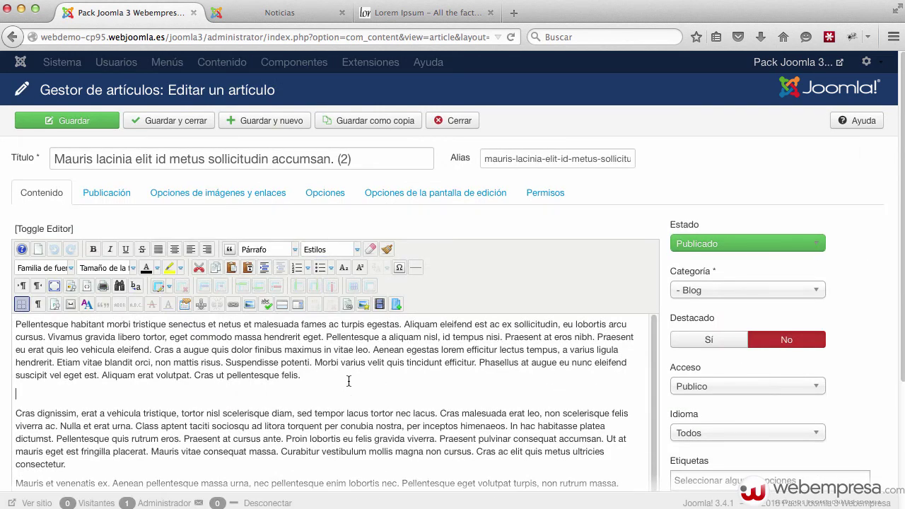
{"action": "scroll", "coordinate": [441, 249], "scroll_direction": "down", "scroll_amount": 5}
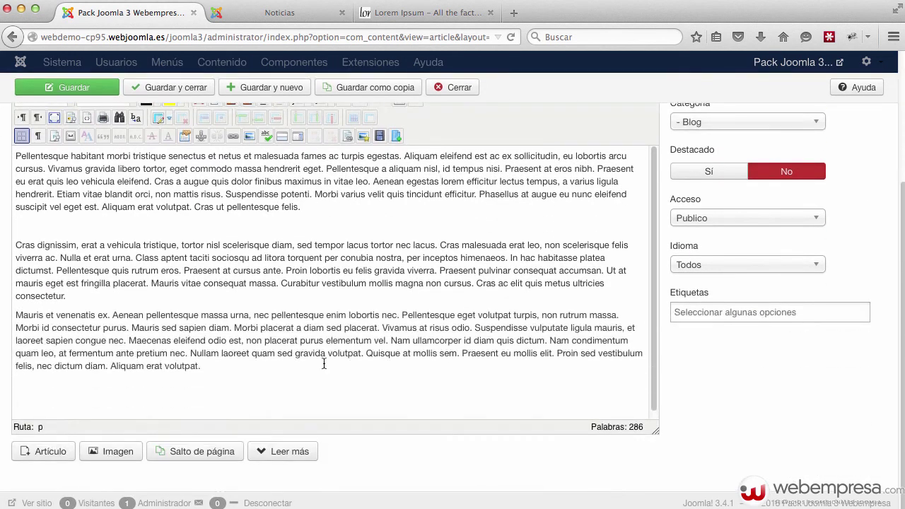
{"action": "left_click", "coordinate": [277, 456]}
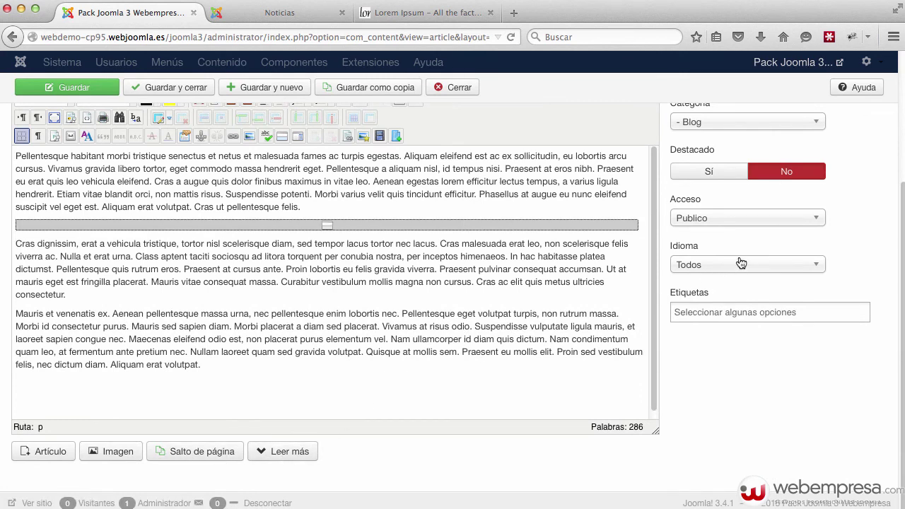
{"action": "scroll", "coordinate": [740, 261], "scroll_direction": "up", "scroll_amount": 5}
{"action": "left_click", "coordinate": [173, 121]}
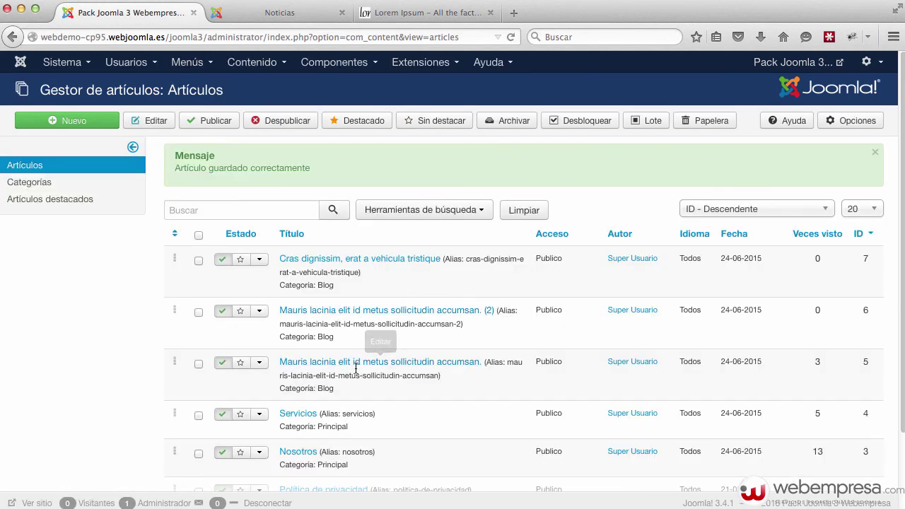
- Insert a 'Leer más' break after the first paragraph of the article "Mauris lacinia elit id metus sollicitudin accumsan.", and save and close it
{"action": "left_click", "coordinate": [379, 365]}
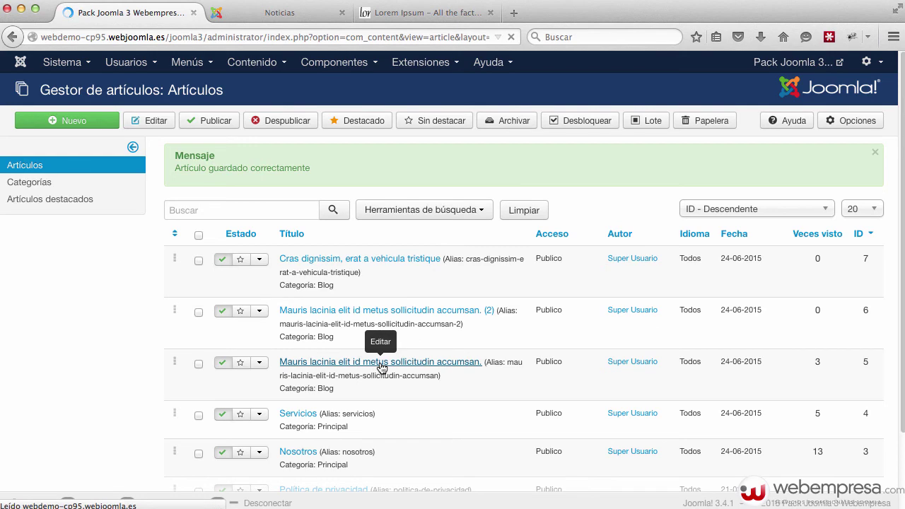
{"action": "key", "text": "Return"}
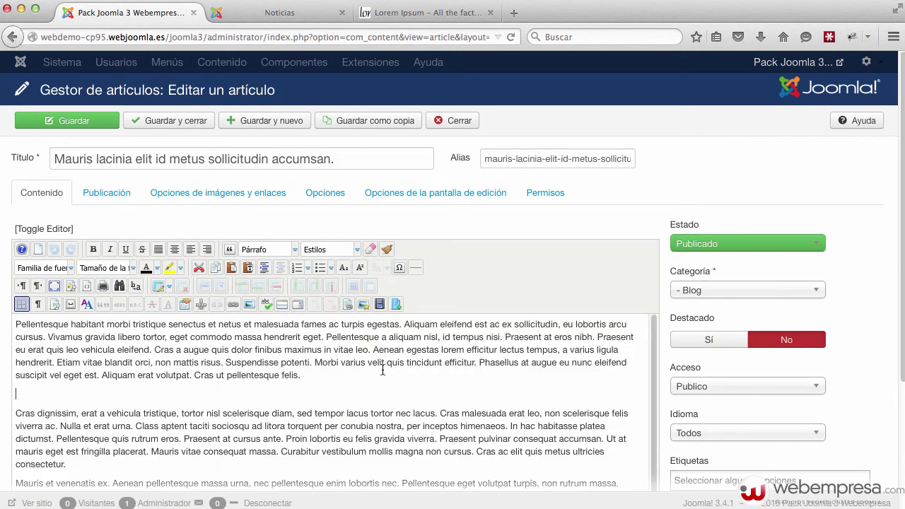
{"action": "scroll", "coordinate": [485, 263], "scroll_direction": "down", "scroll_amount": 3}
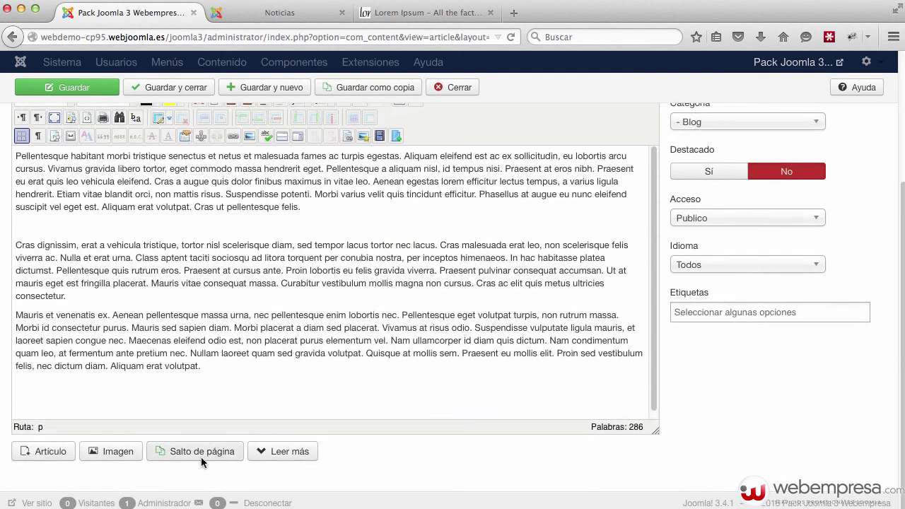
{"action": "left_click", "coordinate": [273, 454]}
{"action": "scroll", "coordinate": [171, 138], "scroll_direction": "up", "scroll_amount": 3}
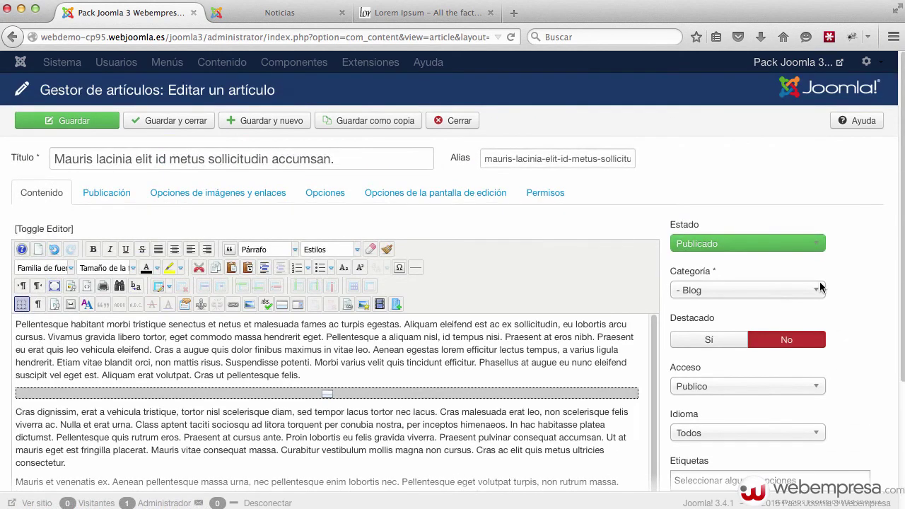
{"action": "left_click", "coordinate": [168, 125]}
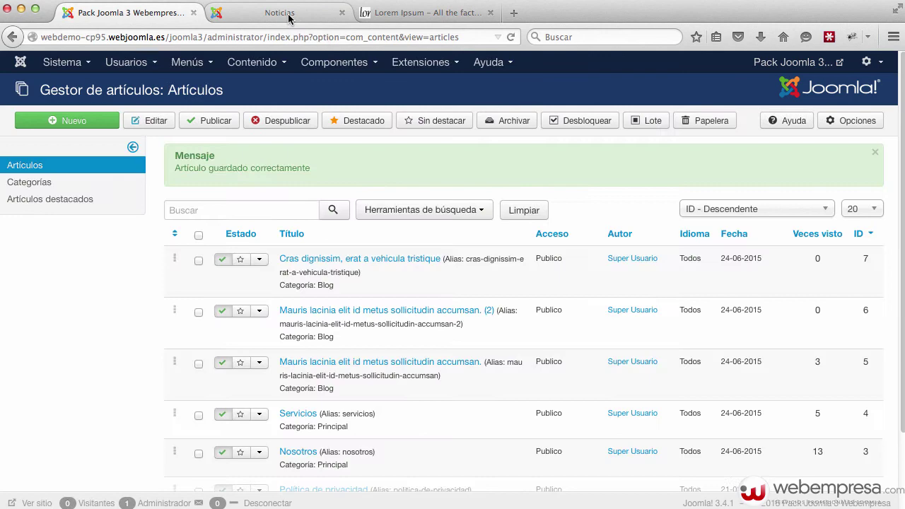
- Reload the Noticias blog on the public site and check the 'Leer más' links under its articles
{"action": "left_click", "coordinate": [288, 13]}
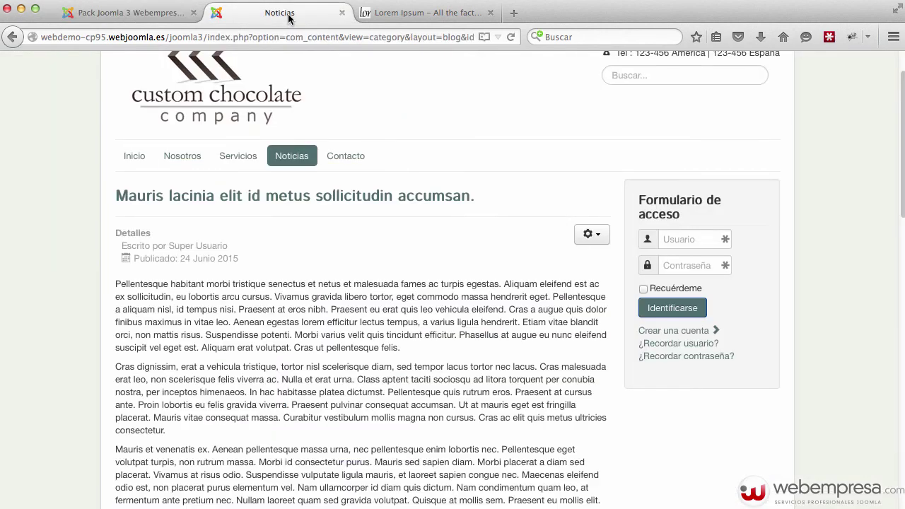
{"action": "key", "text": "super+r"}
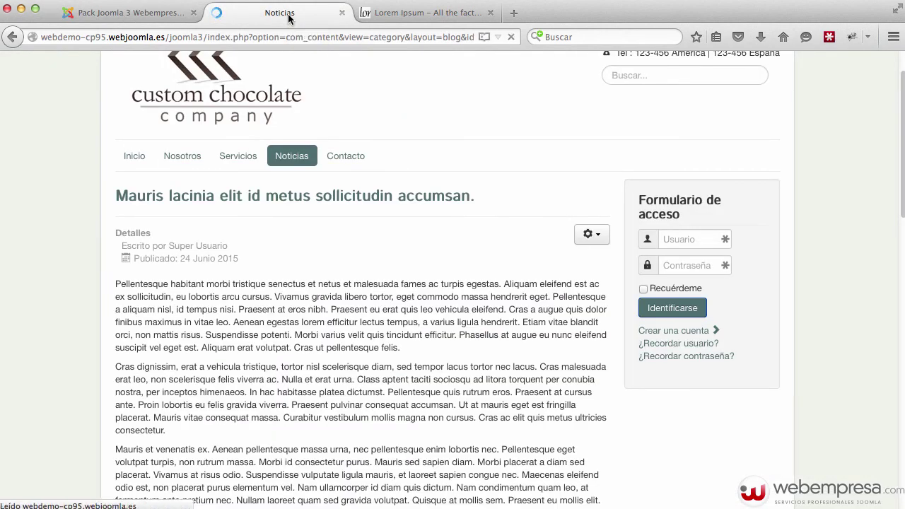
{"action": "scroll", "coordinate": [422, 329], "scroll_direction": "down", "scroll_amount": 5}
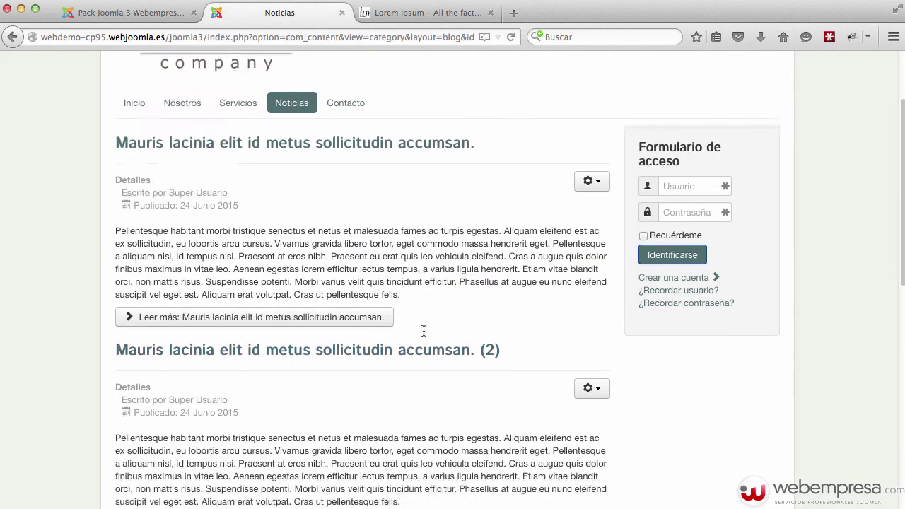
{"action": "scroll", "coordinate": [351, 336], "scroll_direction": "up", "scroll_amount": 3}
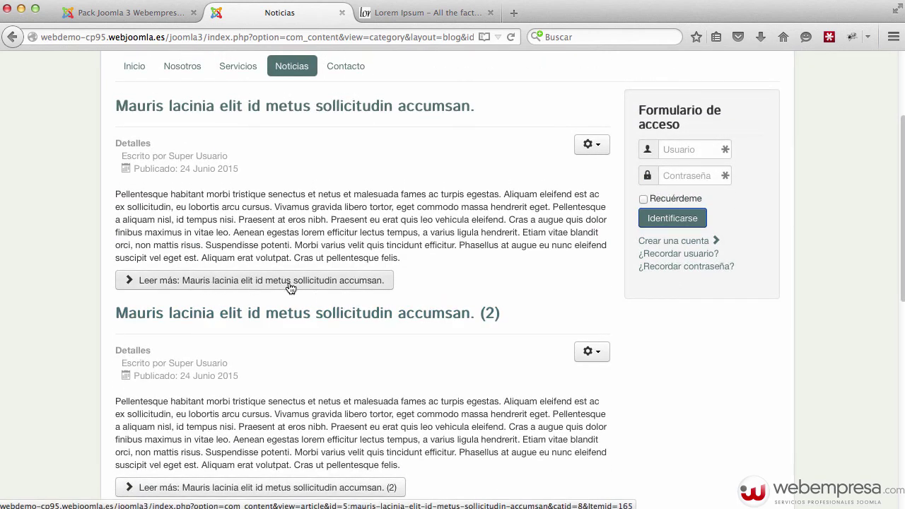
- Return to the Joomla administration and open the Noticias item of Menú principal for editing
{"action": "left_click", "coordinate": [152, 13]}
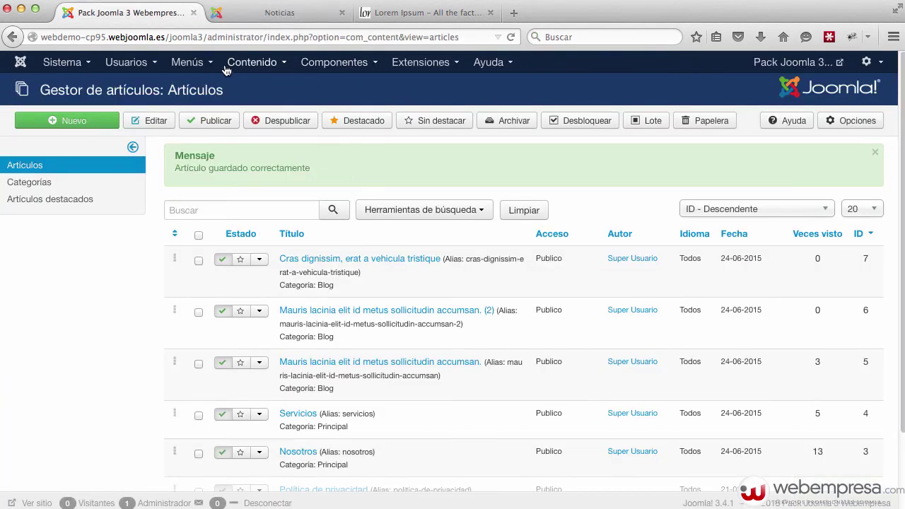
{"action": "mouse_move", "coordinate": [185, 67]}
{"action": "left_click", "coordinate": [185, 84]}
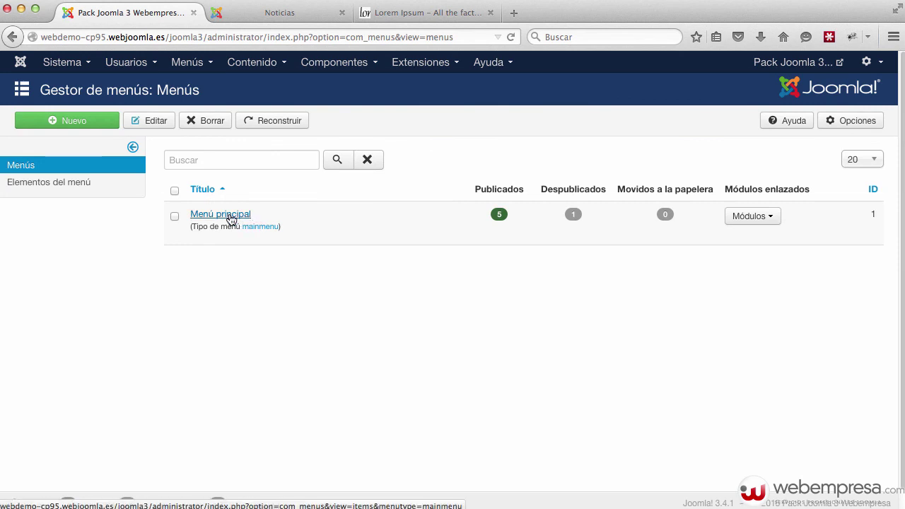
{"action": "left_click", "coordinate": [233, 215]}
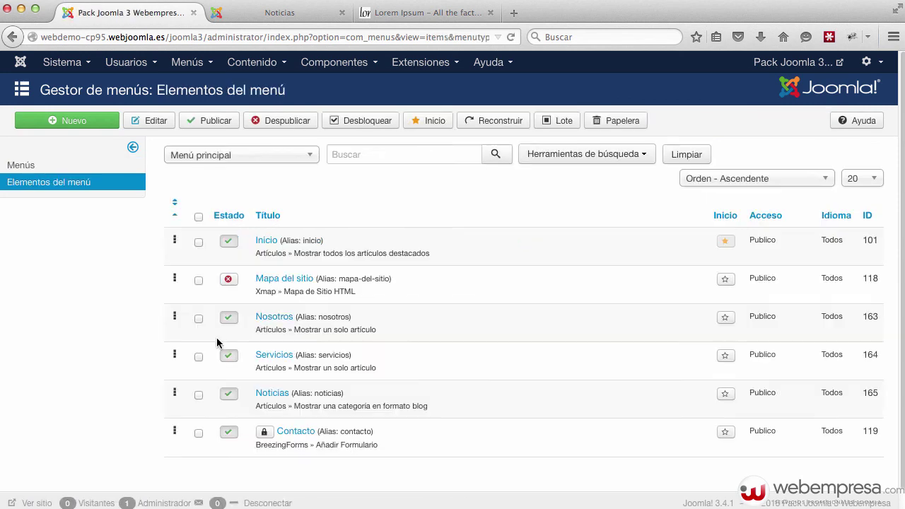
{"action": "left_click", "coordinate": [270, 395]}
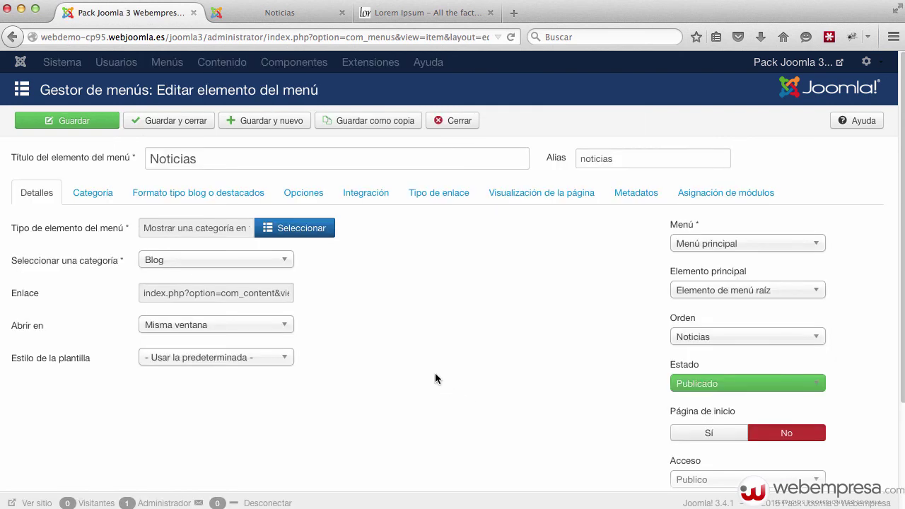
- Set "Mostrar el título en lugar del 'Leer más'" to Ocultar in the Noticias menu item's options and save it
{"action": "left_click", "coordinate": [212, 202]}
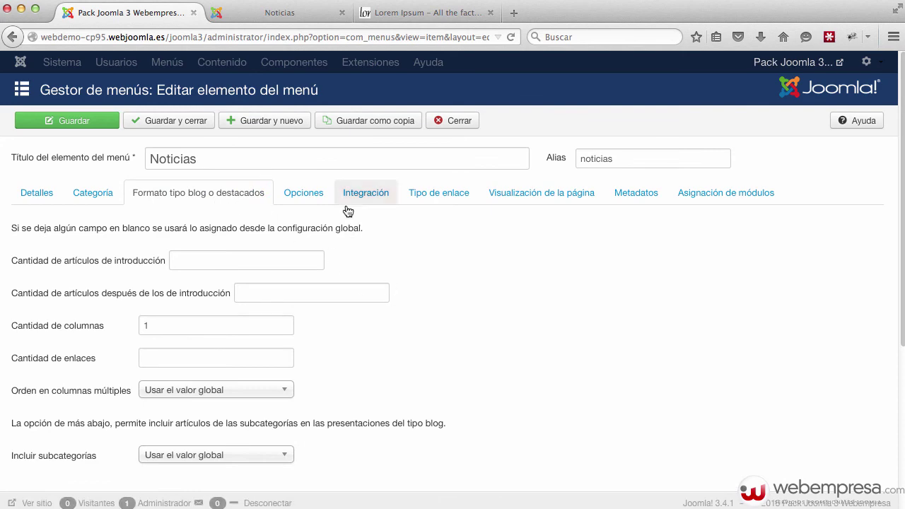
{"action": "left_click", "coordinate": [315, 194]}
{"action": "scroll", "coordinate": [423, 270], "scroll_direction": "down", "scroll_amount": 5}
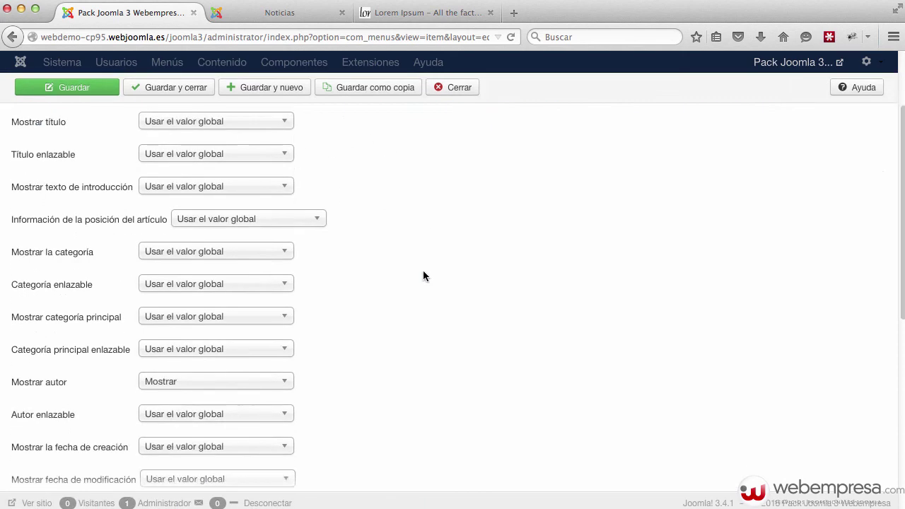
{"action": "scroll", "coordinate": [419, 276], "scroll_direction": "down", "scroll_amount": 6}
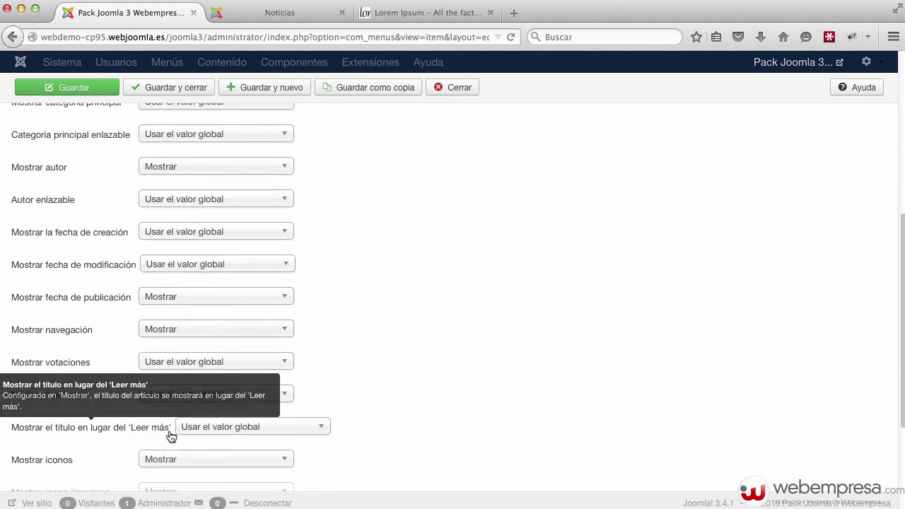
{"action": "left_click", "coordinate": [251, 436]}
{"action": "left_click", "coordinate": [224, 477]}
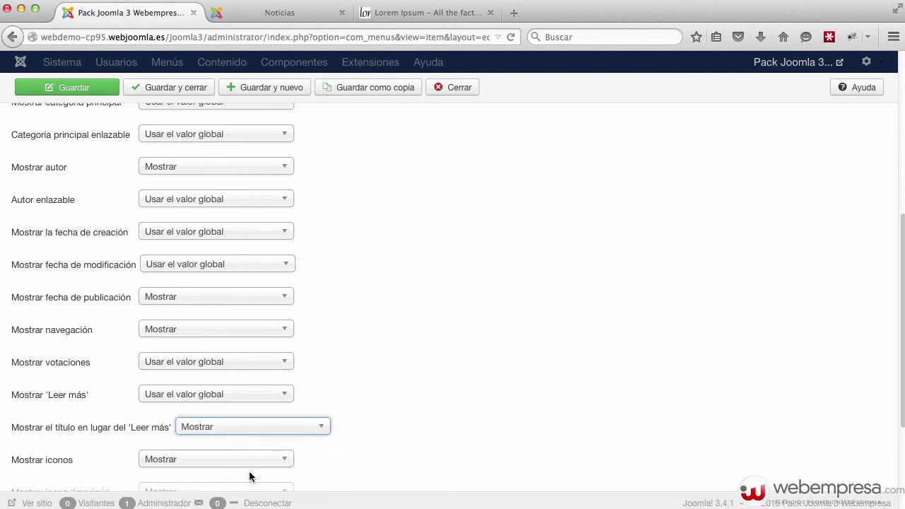
{"action": "left_click", "coordinate": [258, 429]}
{"action": "left_click", "coordinate": [219, 463]}
{"action": "left_click", "coordinate": [61, 88]}
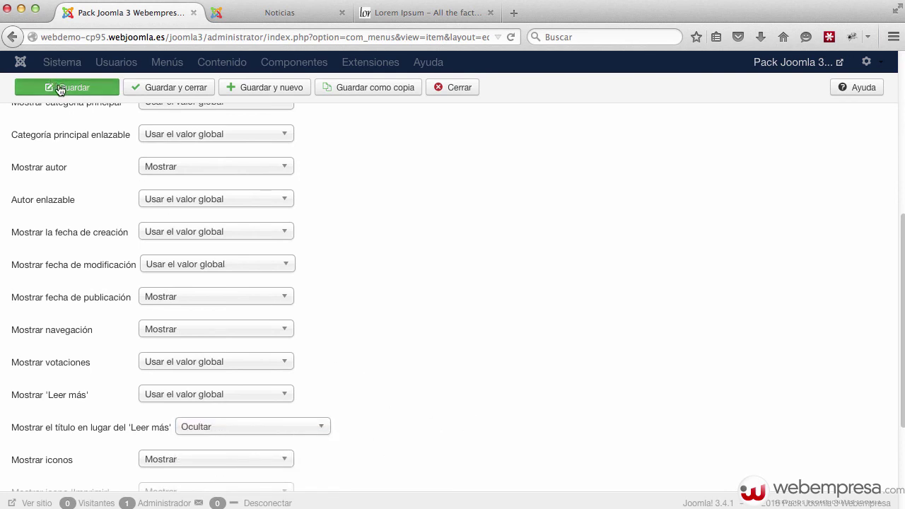
- Reload the public Noticias blog and check the text of the articles' 'Leer más' buttons
{"action": "left_click", "coordinate": [303, 13]}
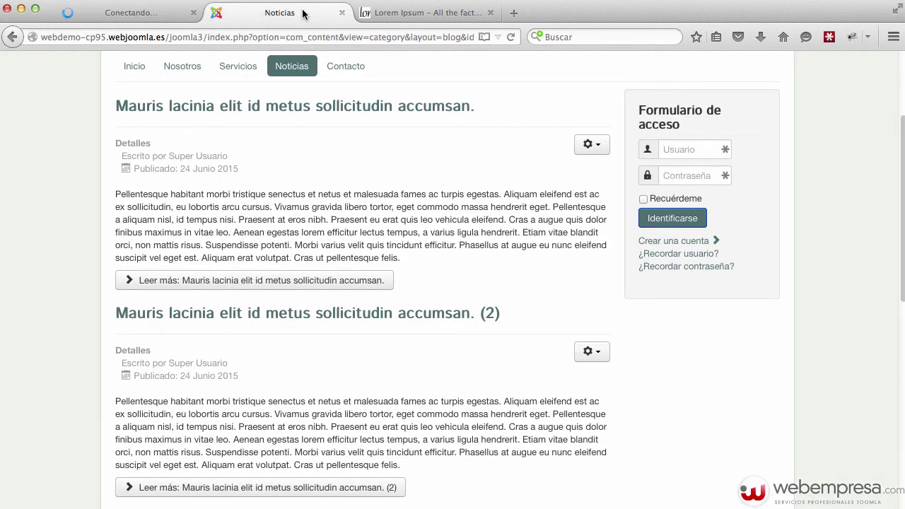
{"action": "key", "text": "super+r"}
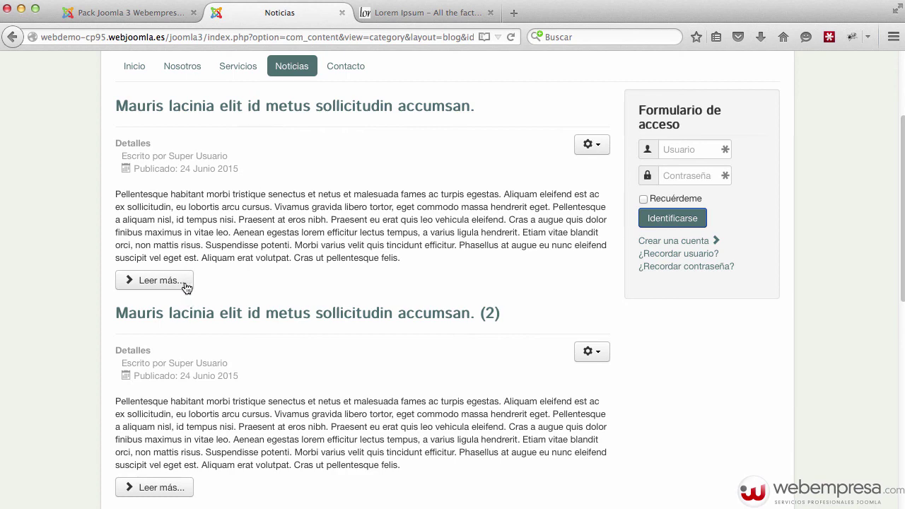
{"action": "scroll", "coordinate": [396, 231], "scroll_direction": "up", "scroll_amount": 3}
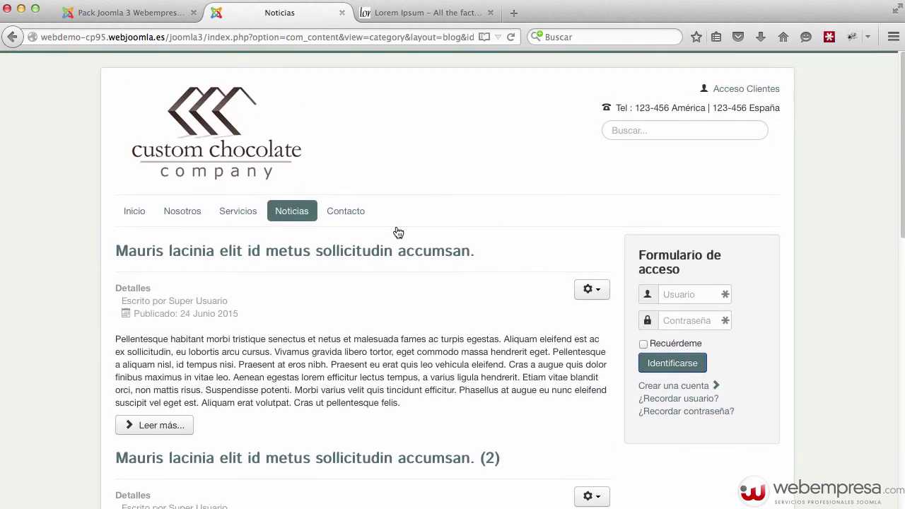